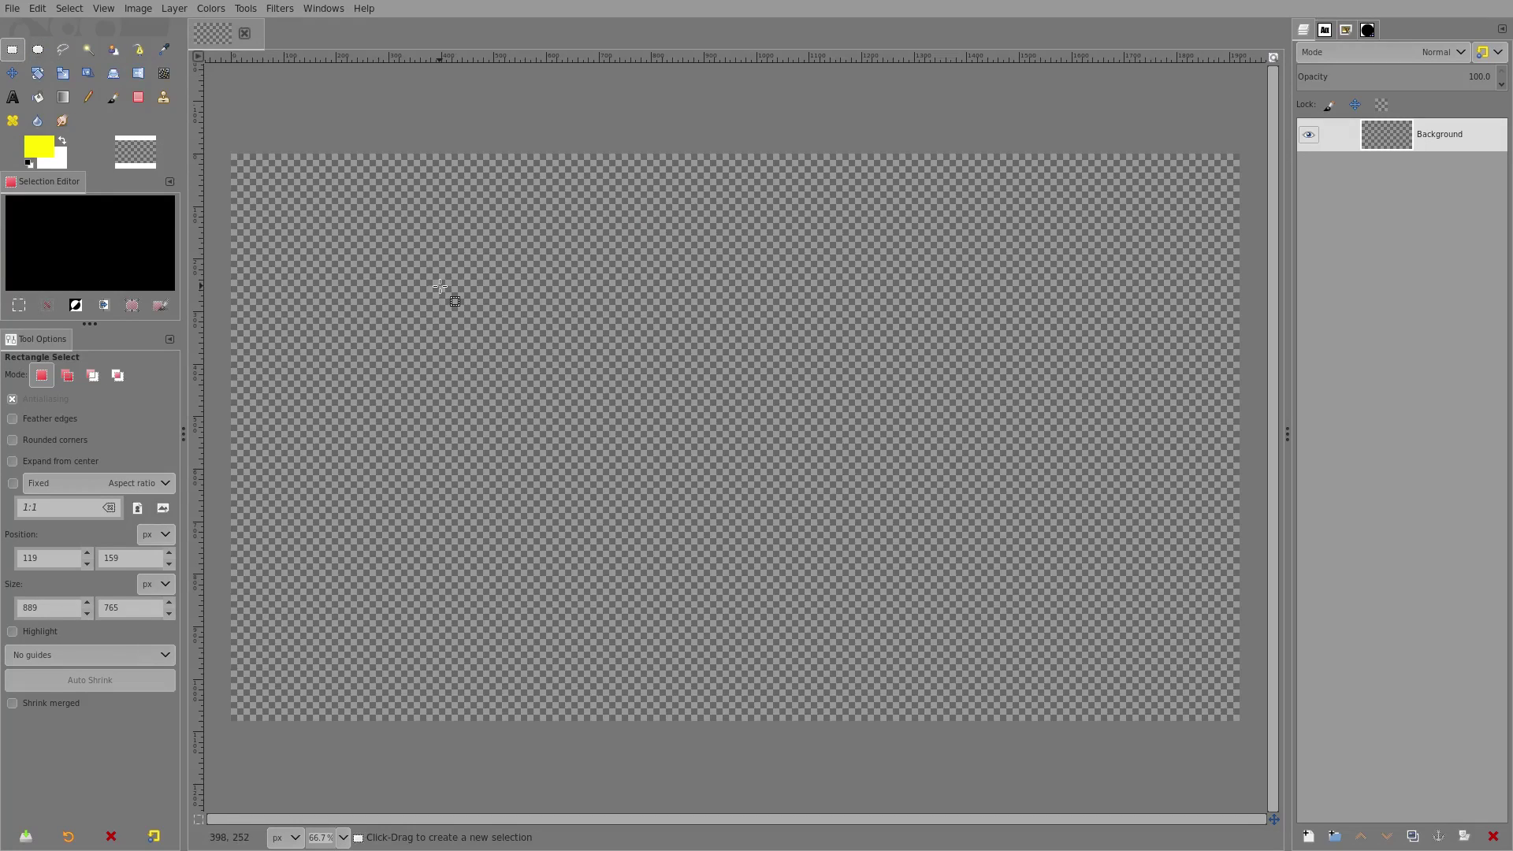
Draw a rectangular selection about 790 × 209 px in the upper middle of the canvas
drag(426, 279, 812, 388)
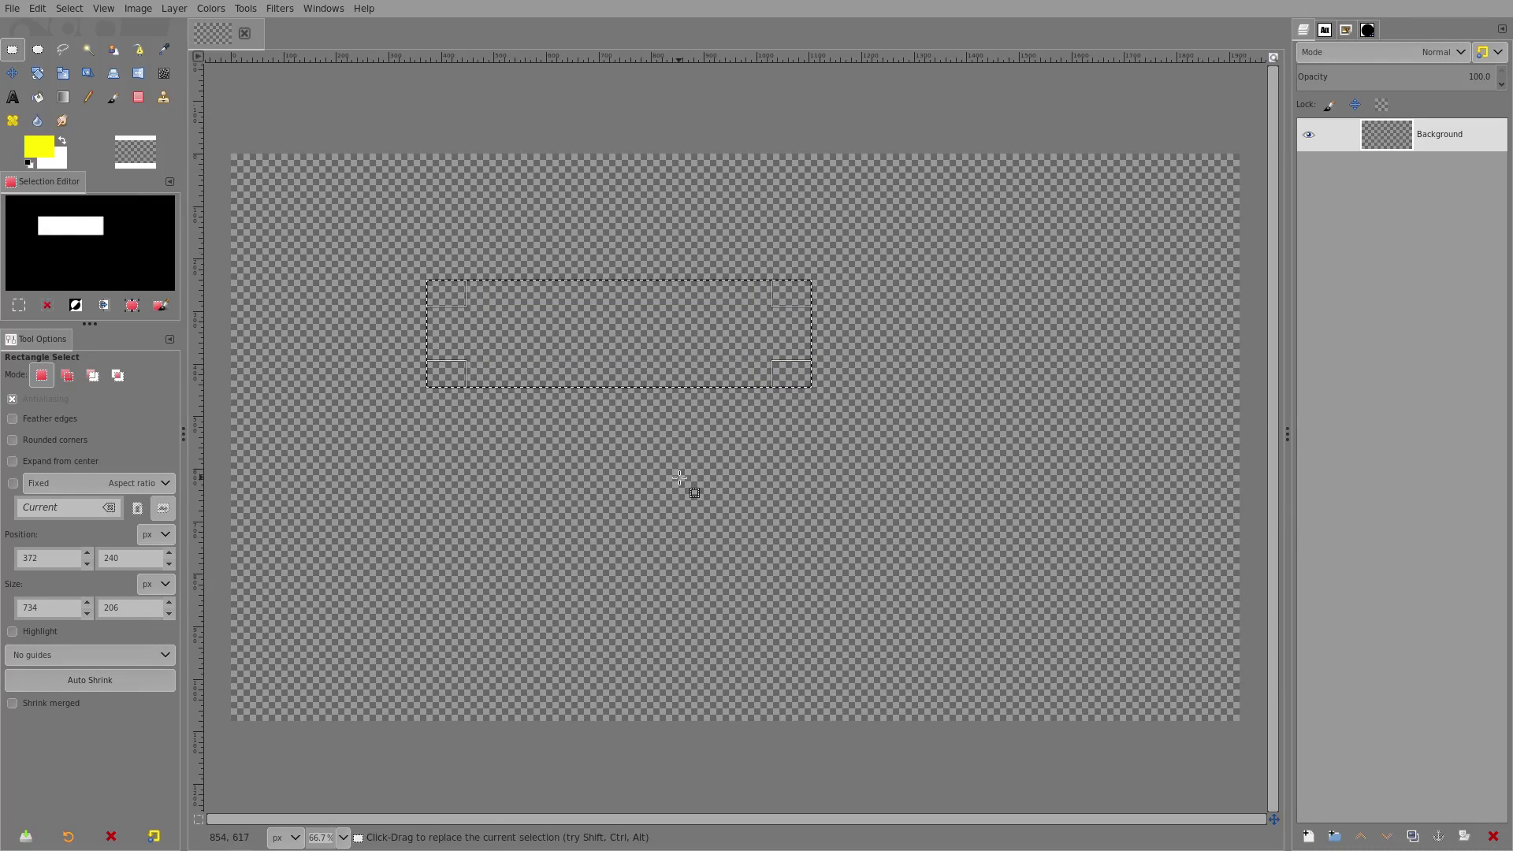
drag(798, 365, 843, 386)
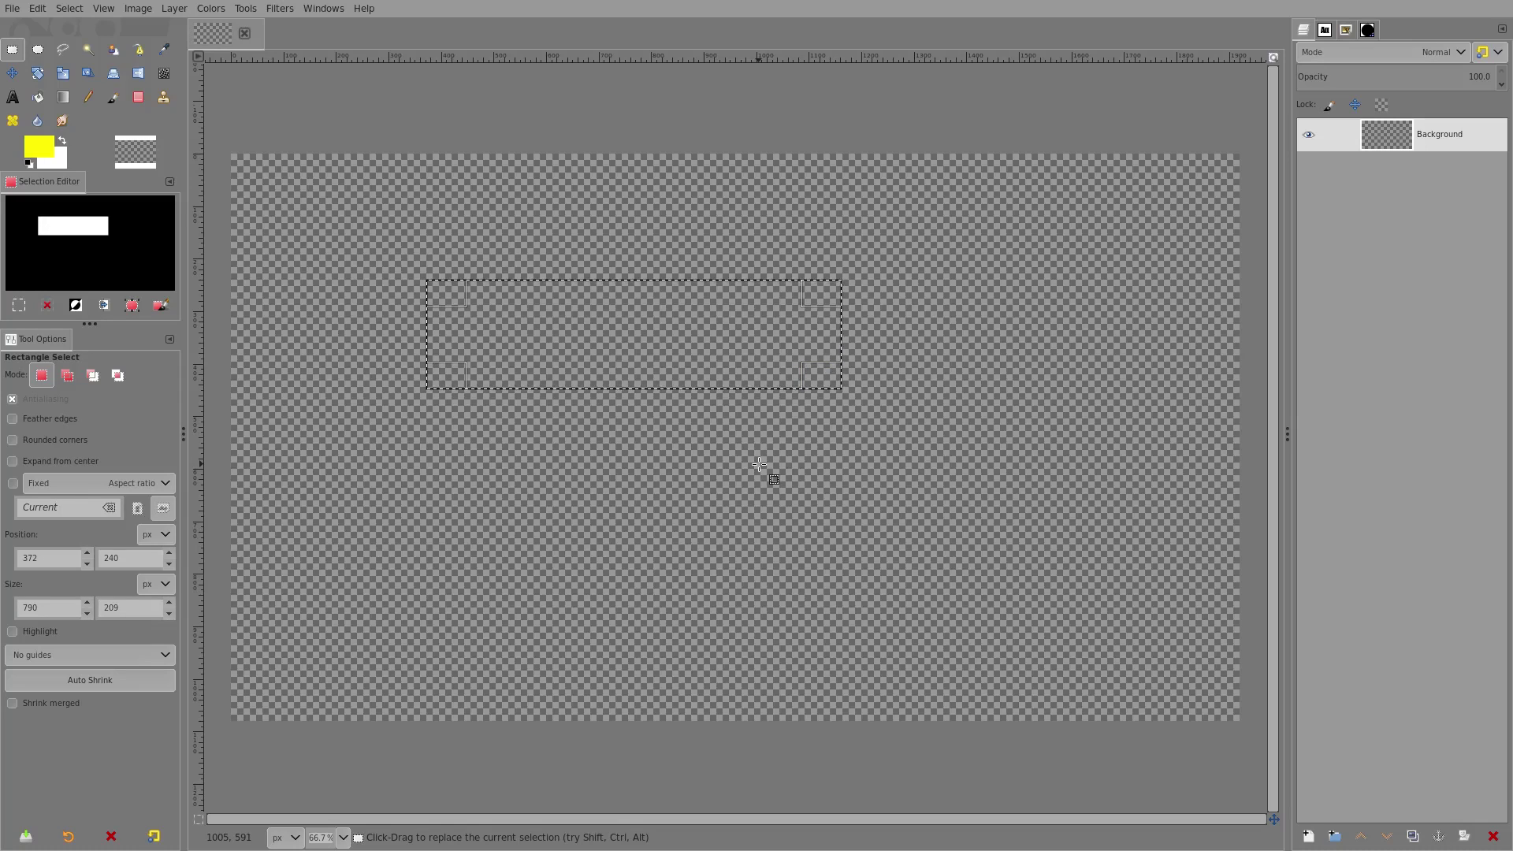
Set the foreground color to dark navy blue 212358
click(38, 97)
click(35, 148)
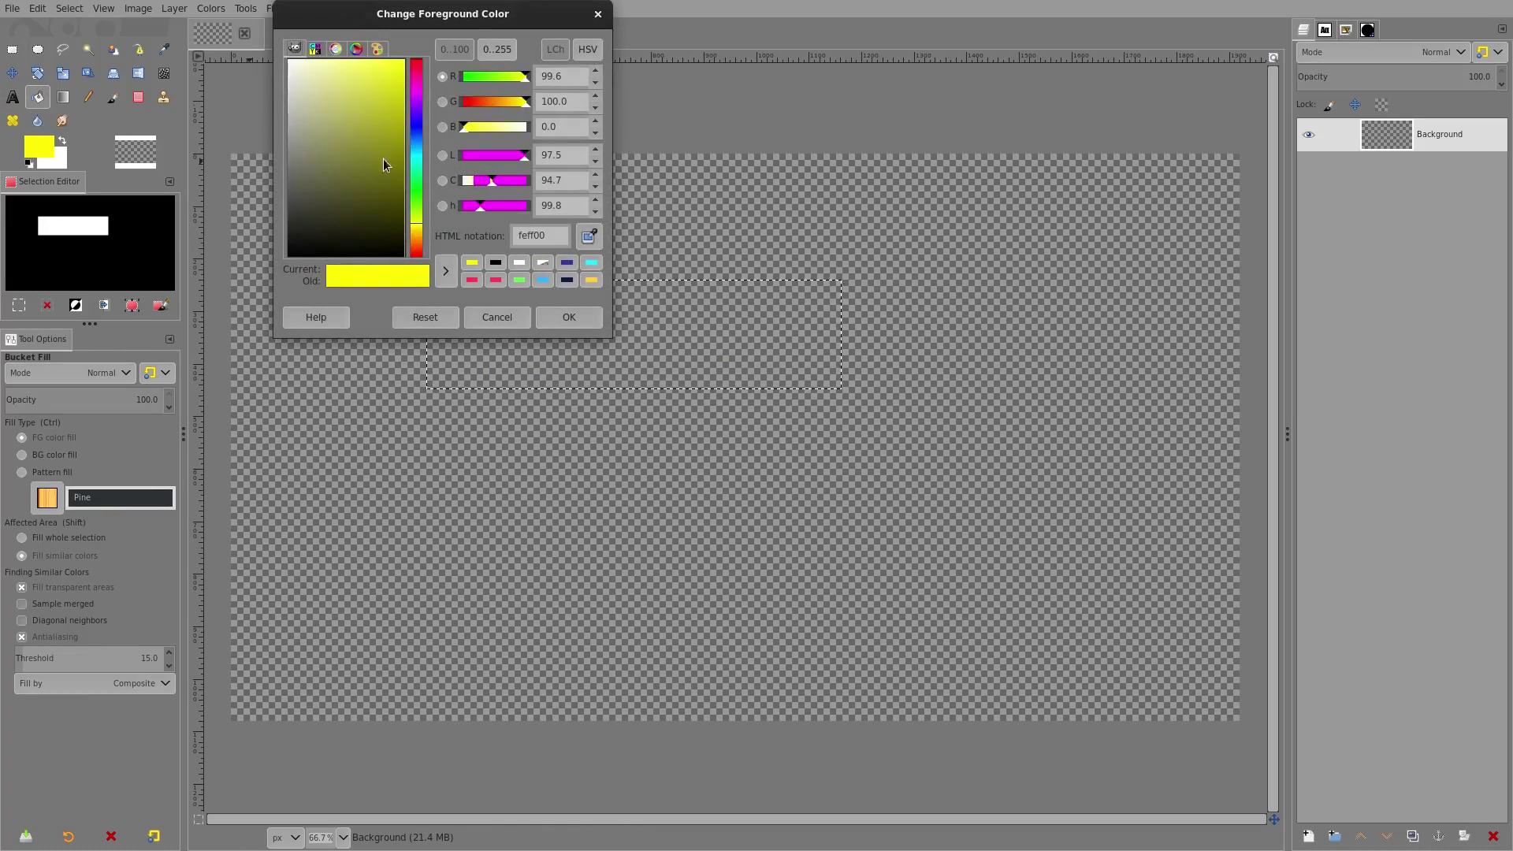
drag(461, 19, 1090, 277)
click(1044, 387)
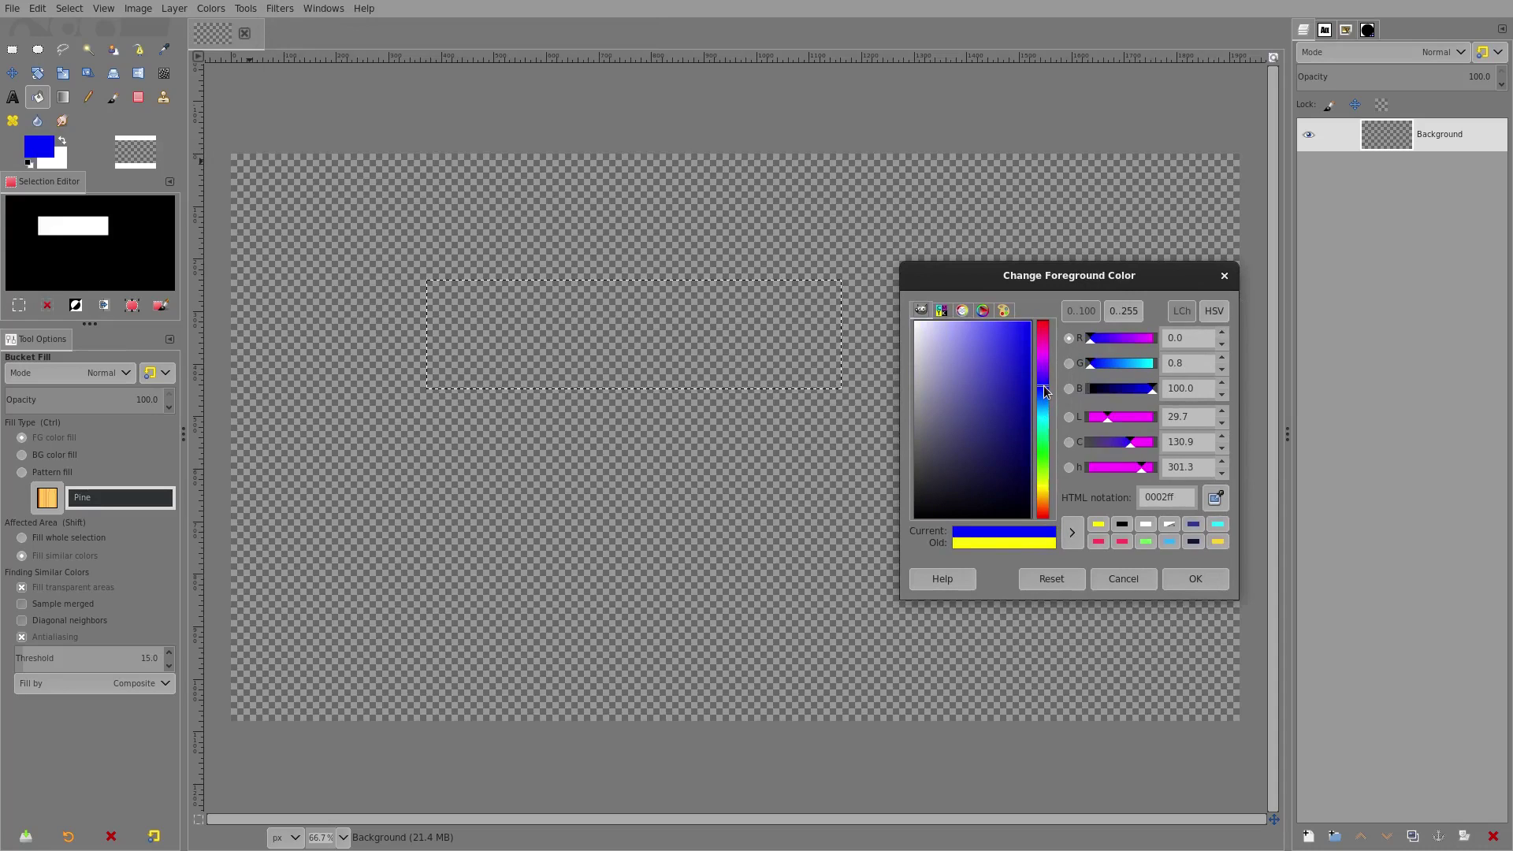
click(984, 463)
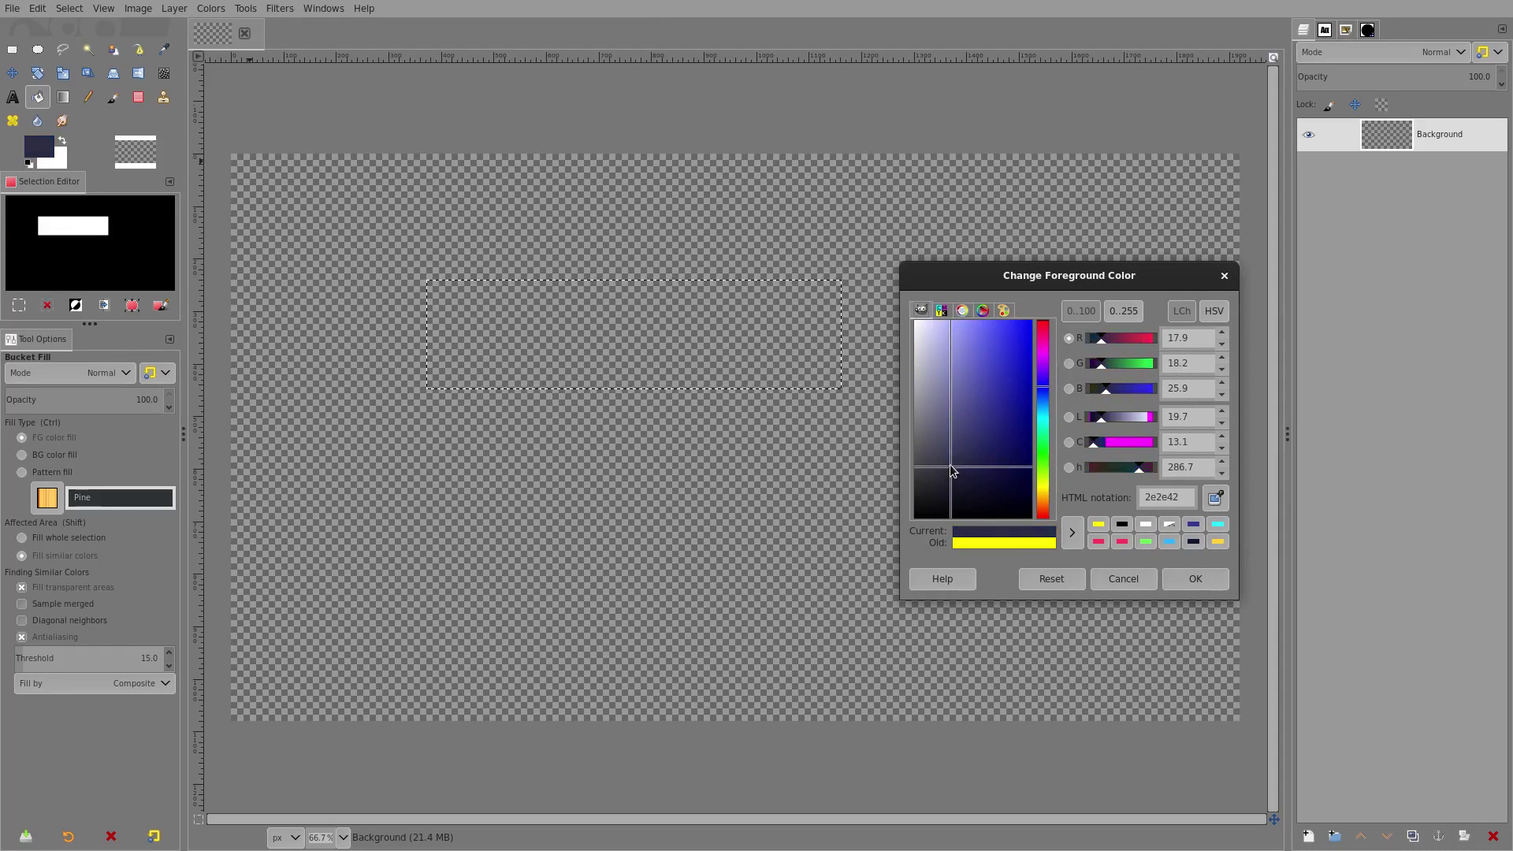
click(1195, 578)
Set the background color to black, keeping the navy blue as the foreground color
key(x)
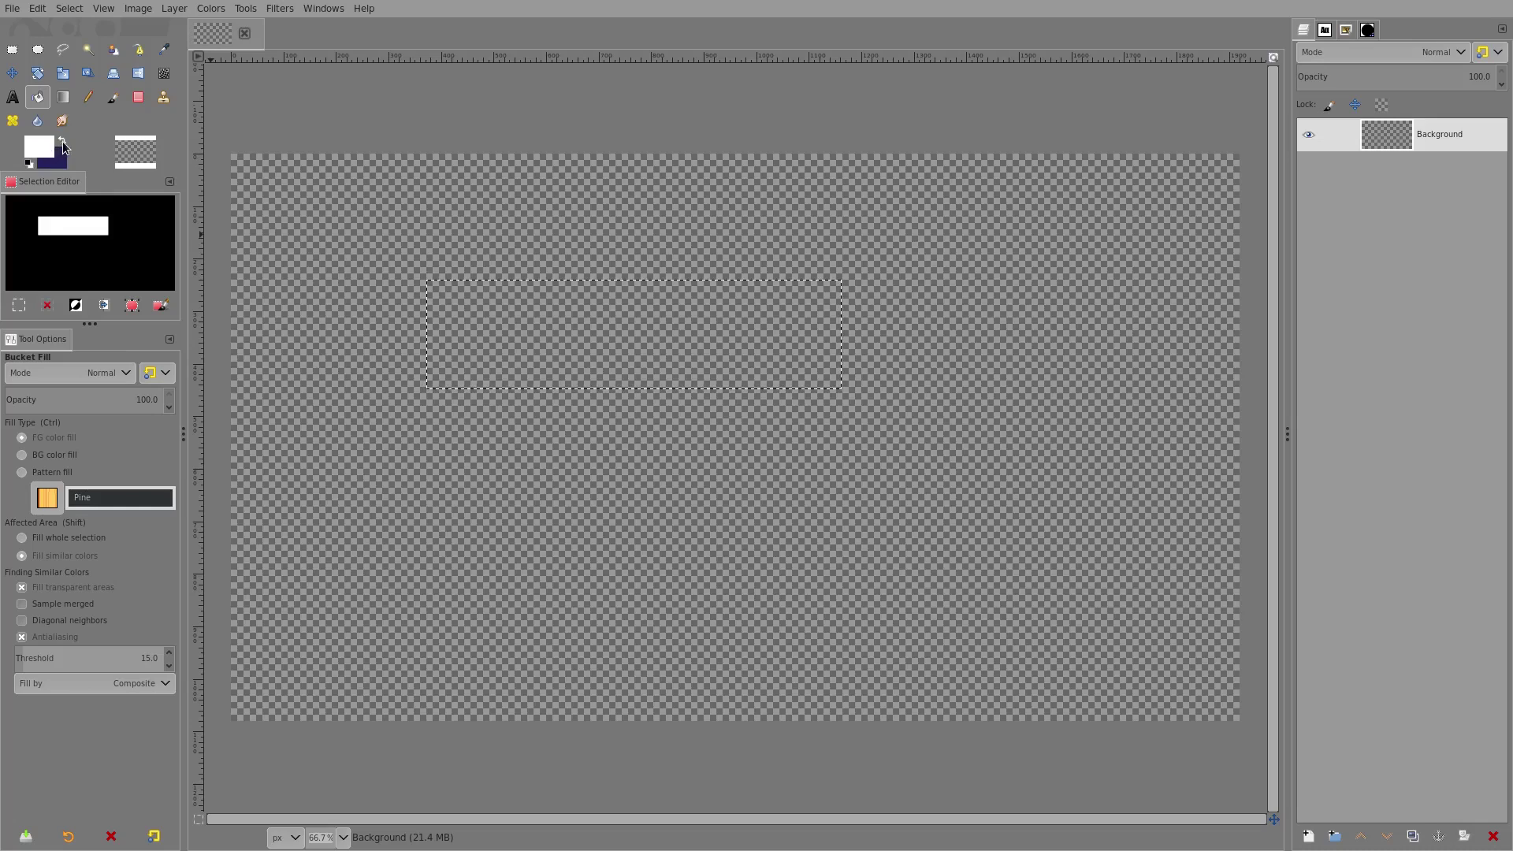
click(41, 155)
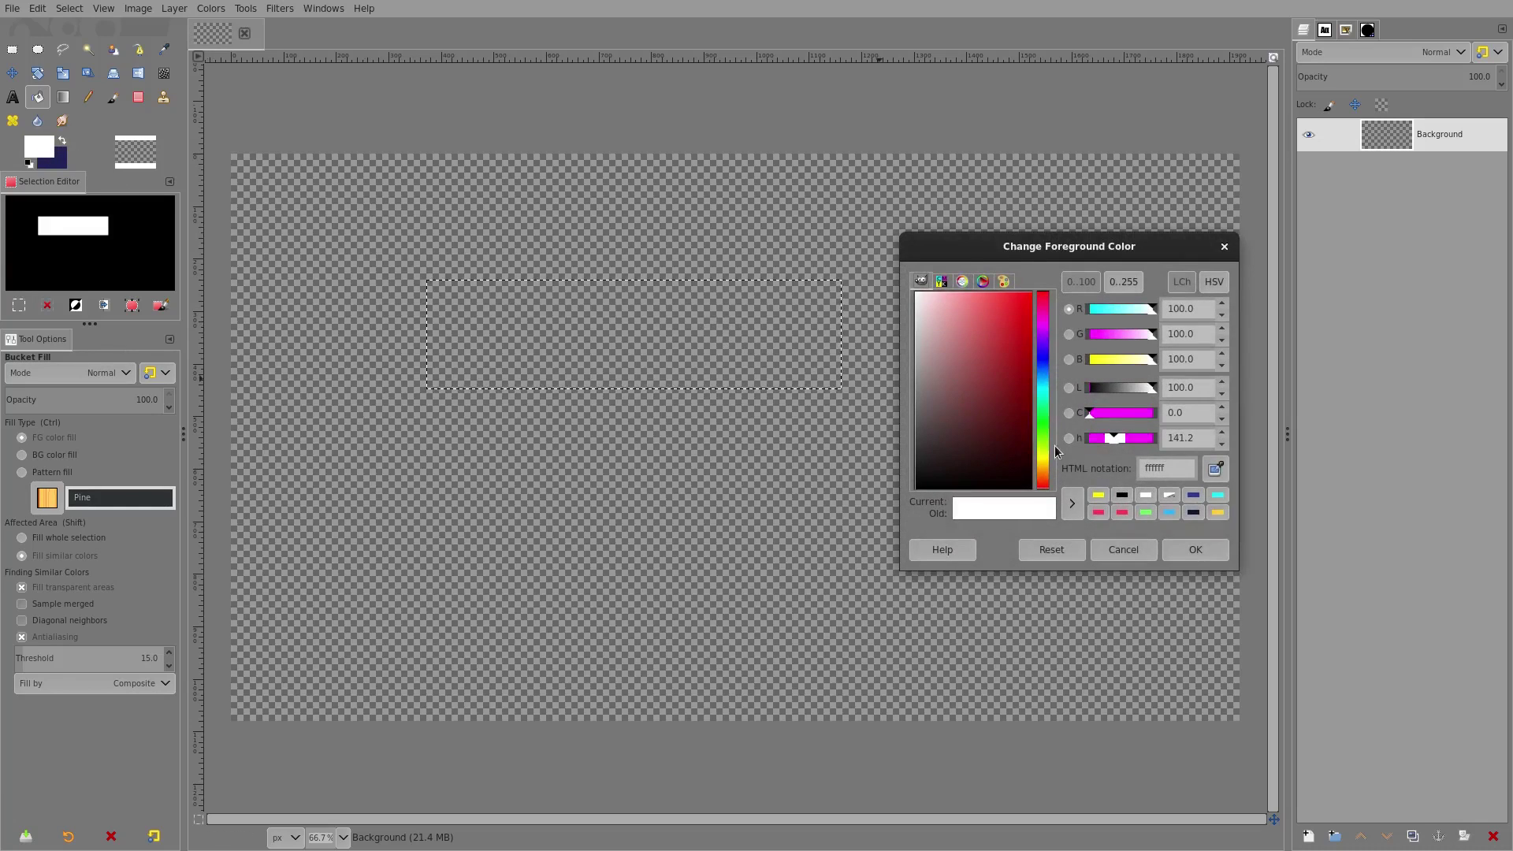
drag(1016, 468, 1208, 607)
click(1201, 554)
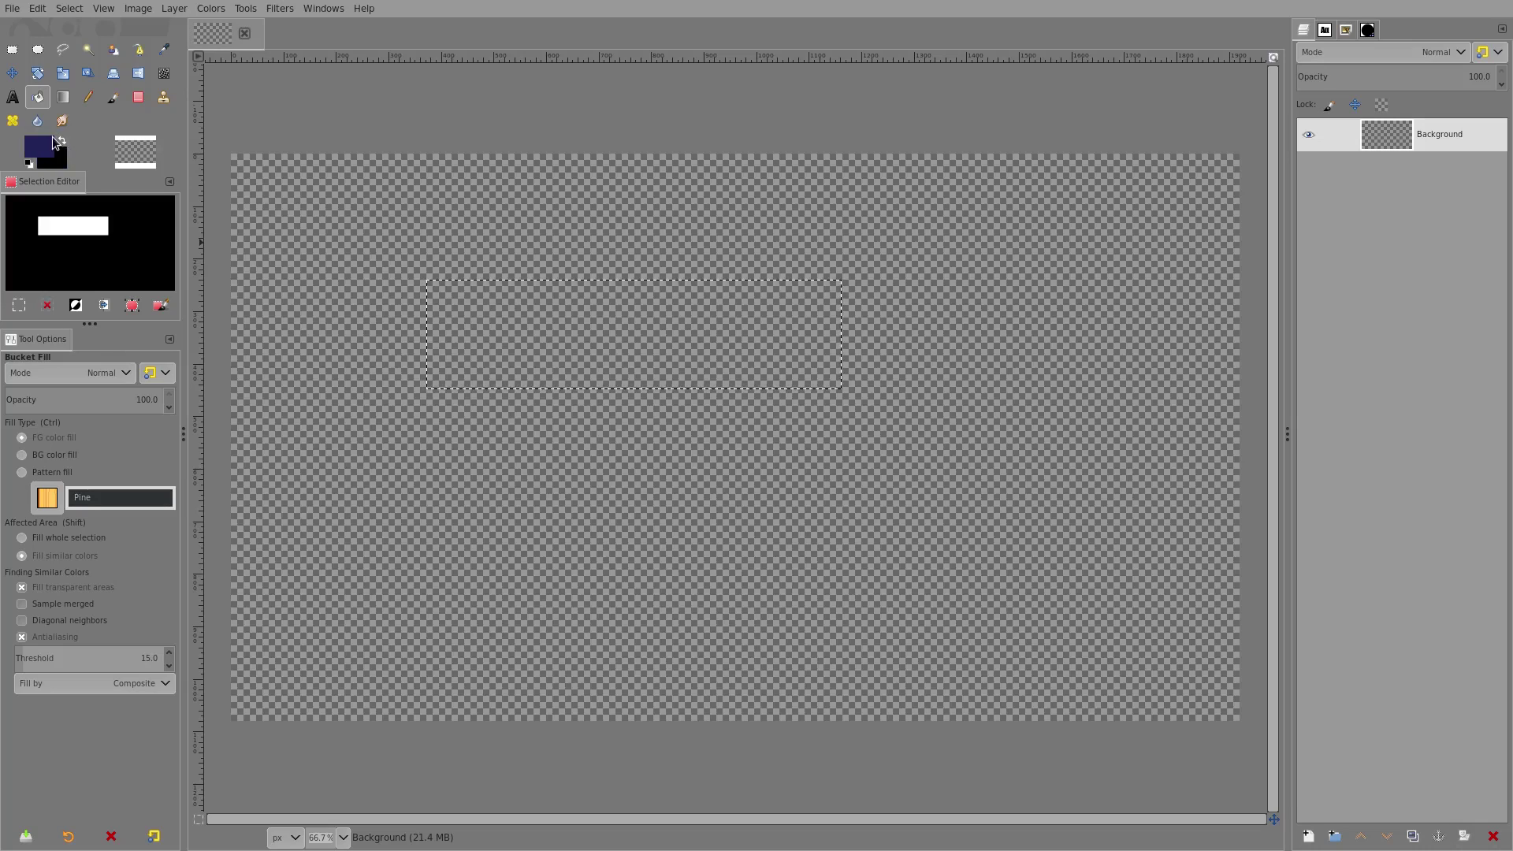
Refine the foreground color to the more muted navy 282946
click(43, 148)
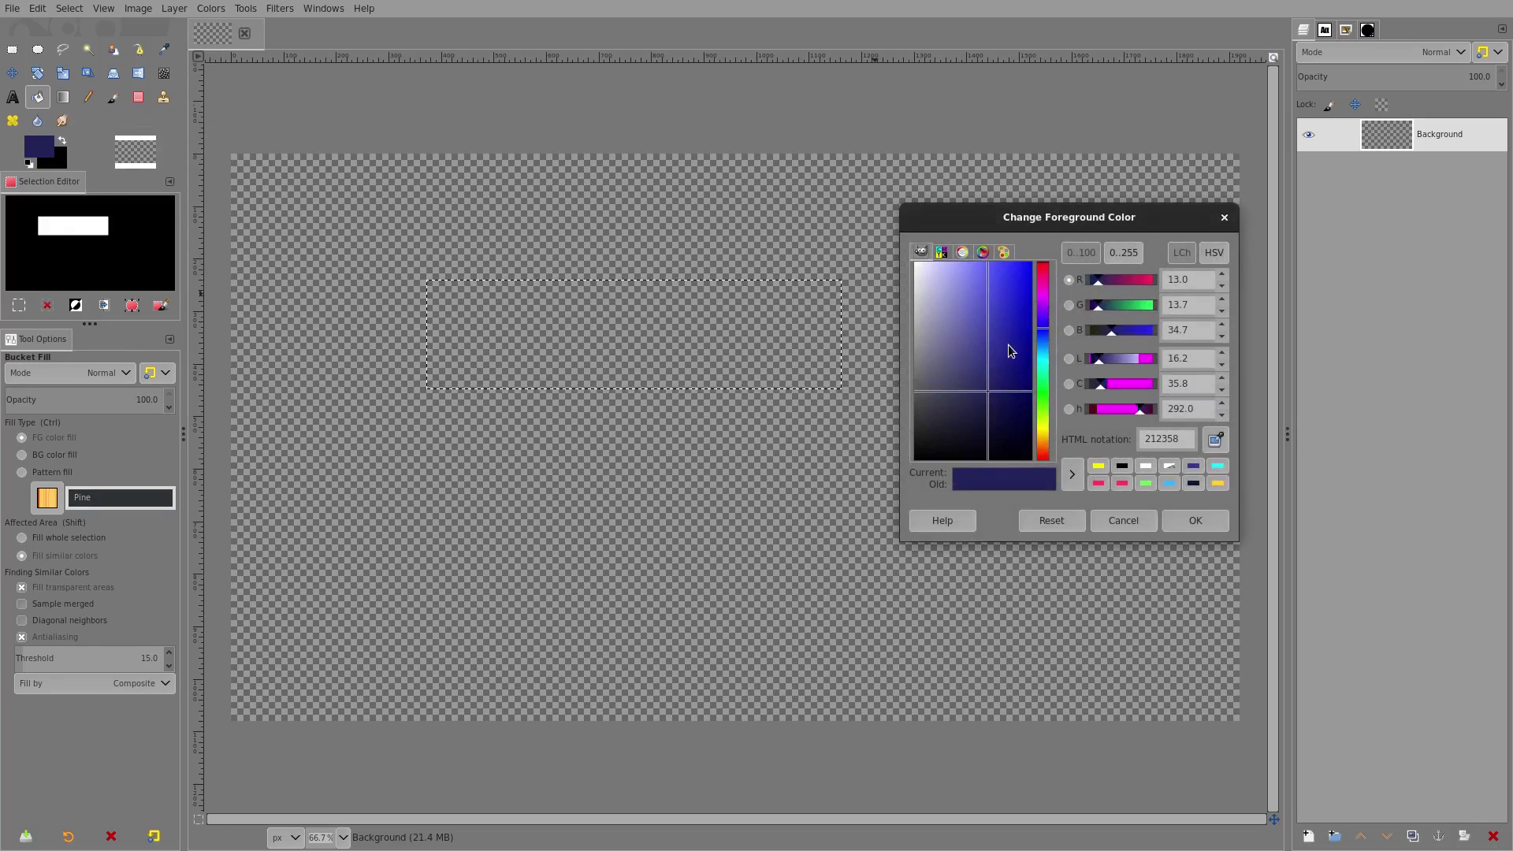
drag(977, 403, 966, 407)
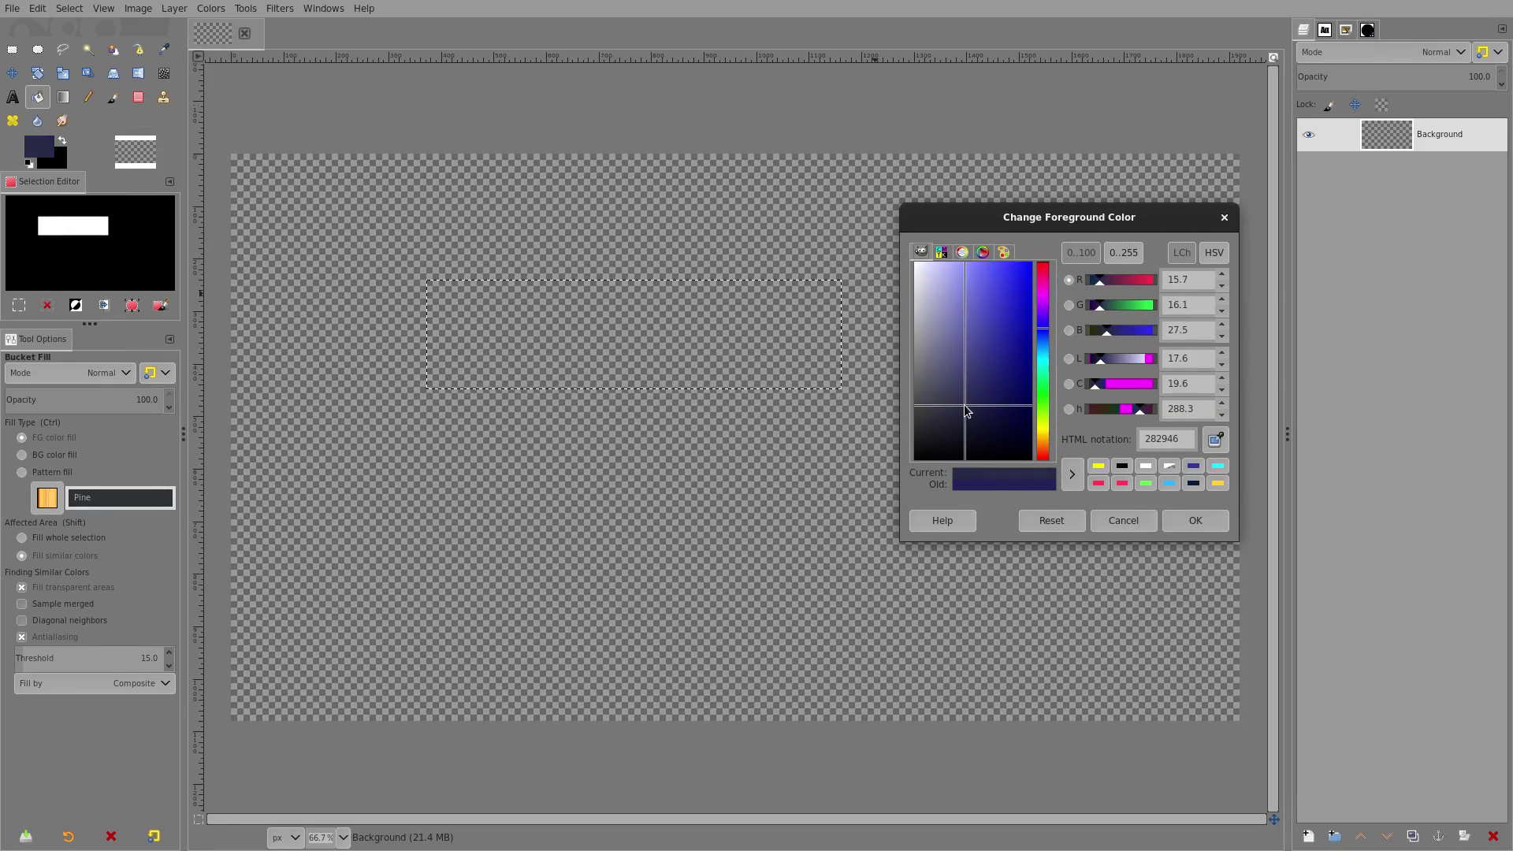
click(1195, 520)
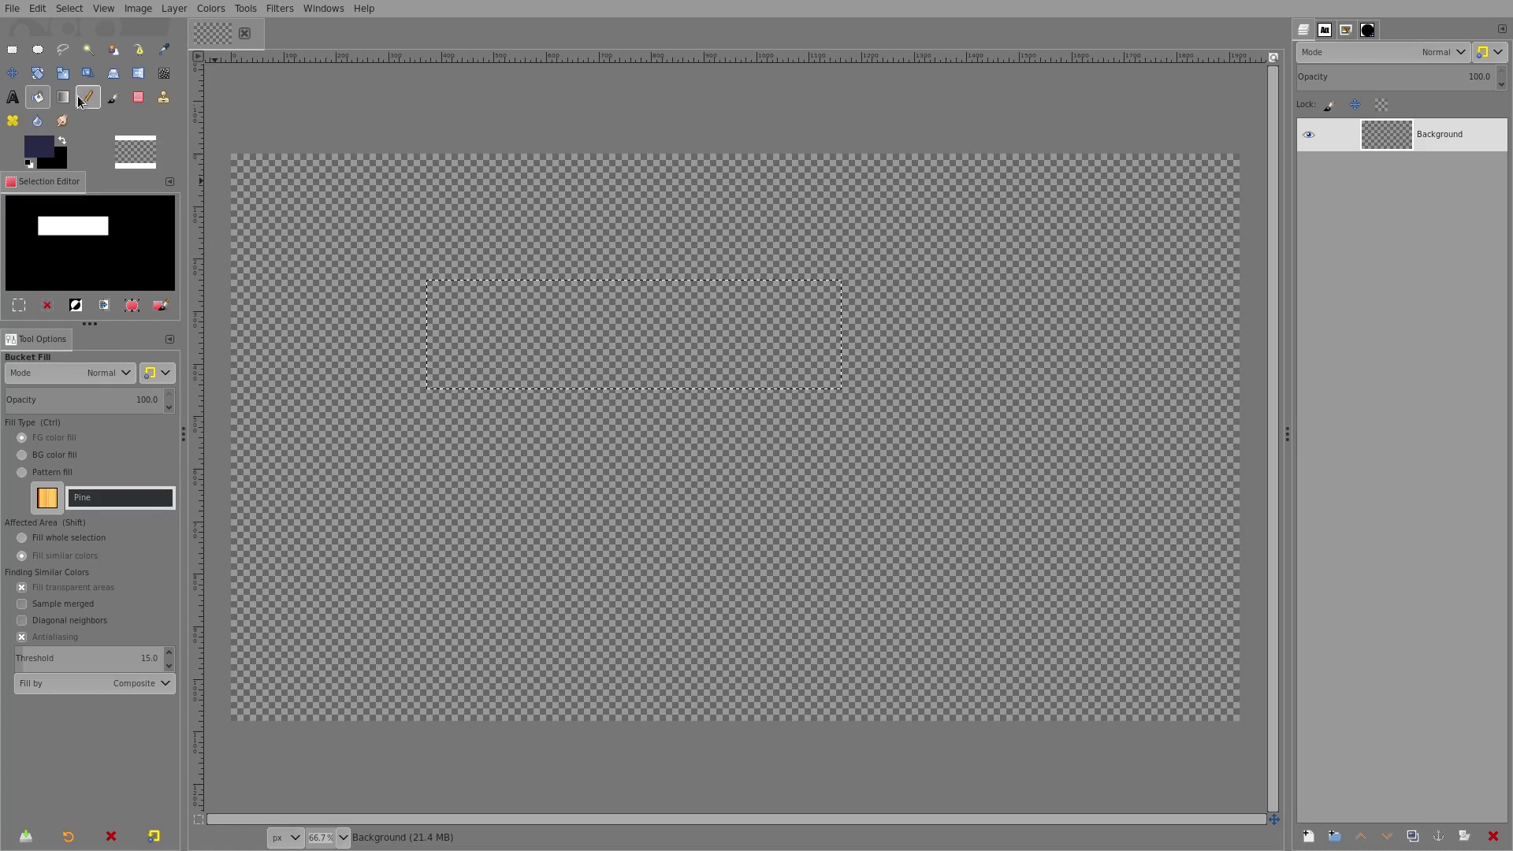
Fill the selection with a radial foreground-to-background gradient from its center, with the endpoint at about X 118, Y 556 px
click(63, 97)
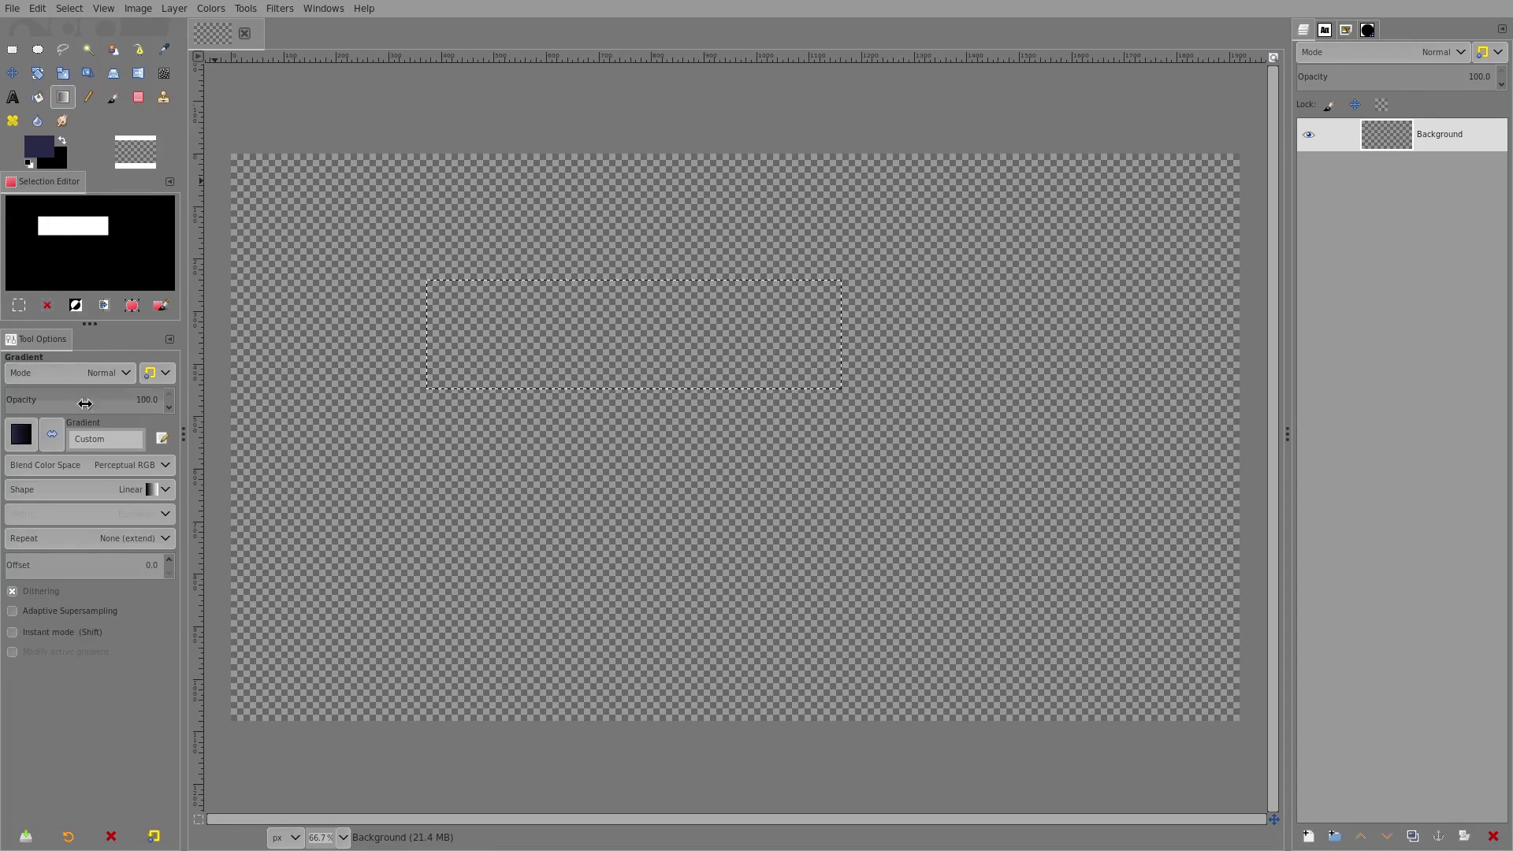
click(123, 488)
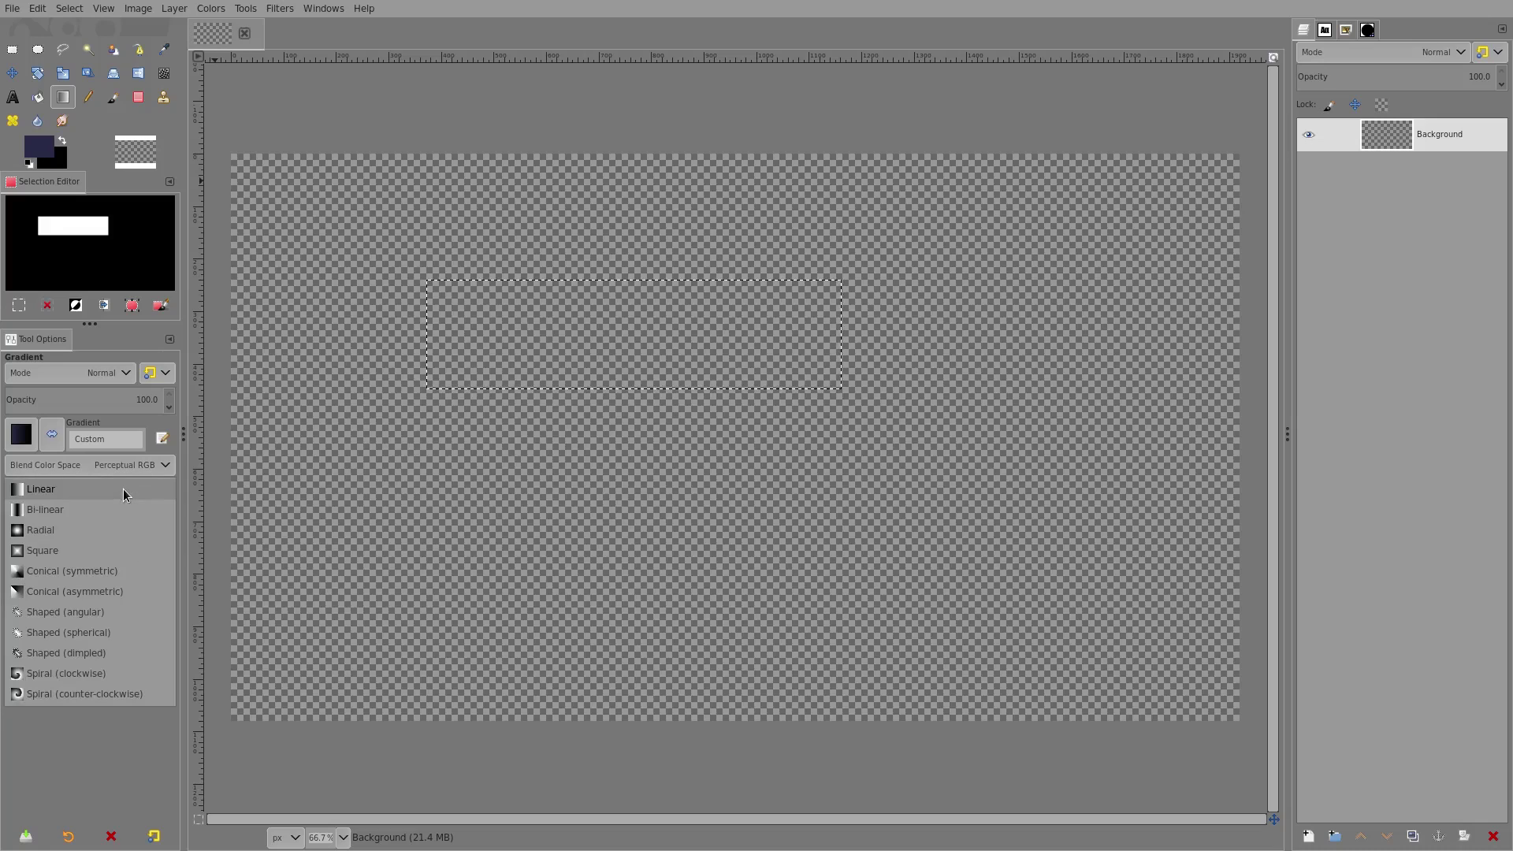
click(51, 531)
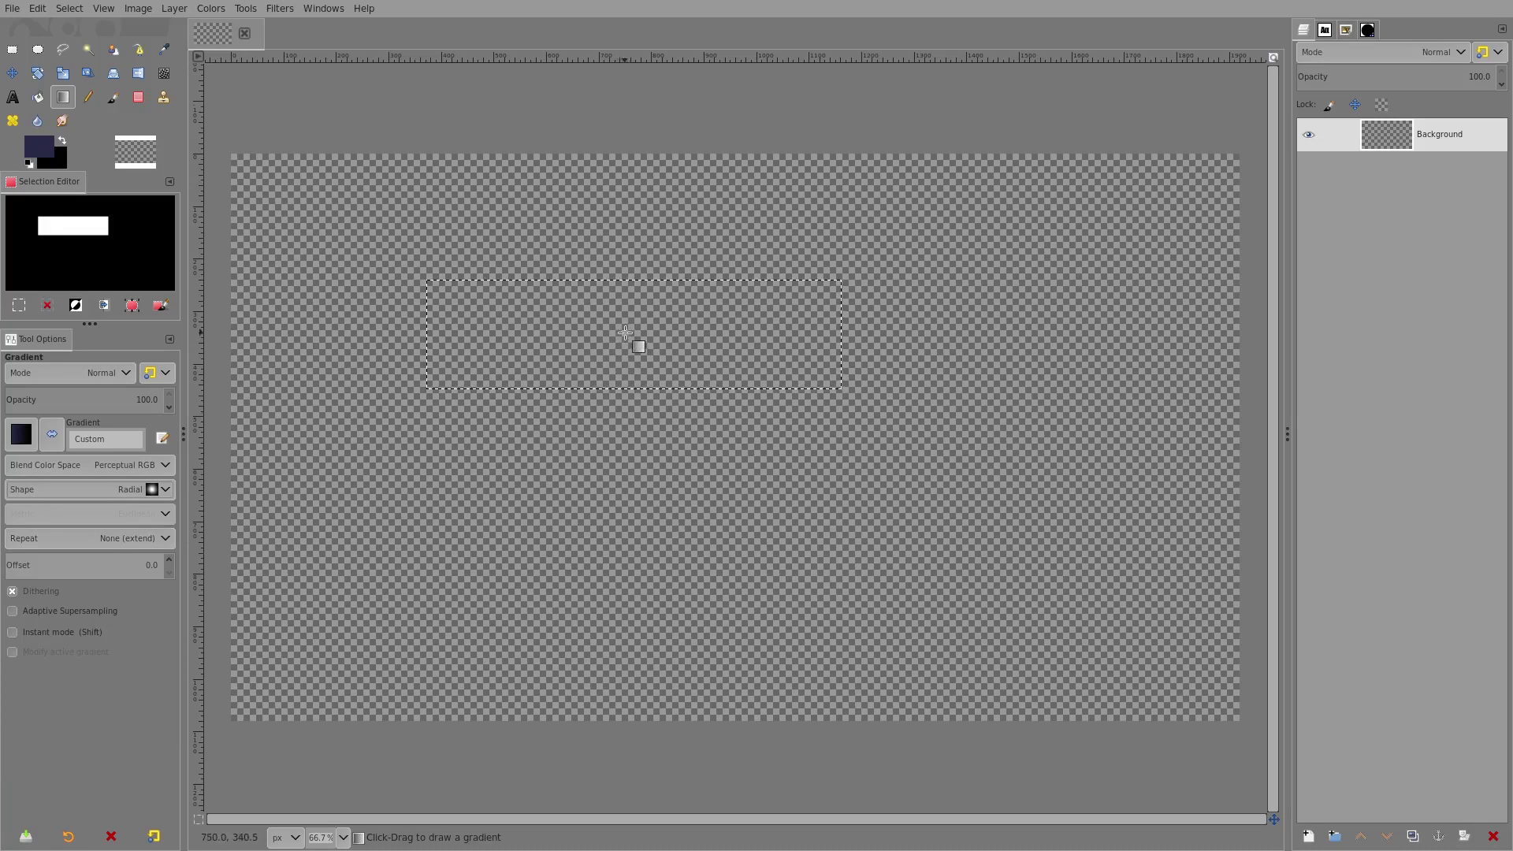
drag(632, 332, 569, 359)
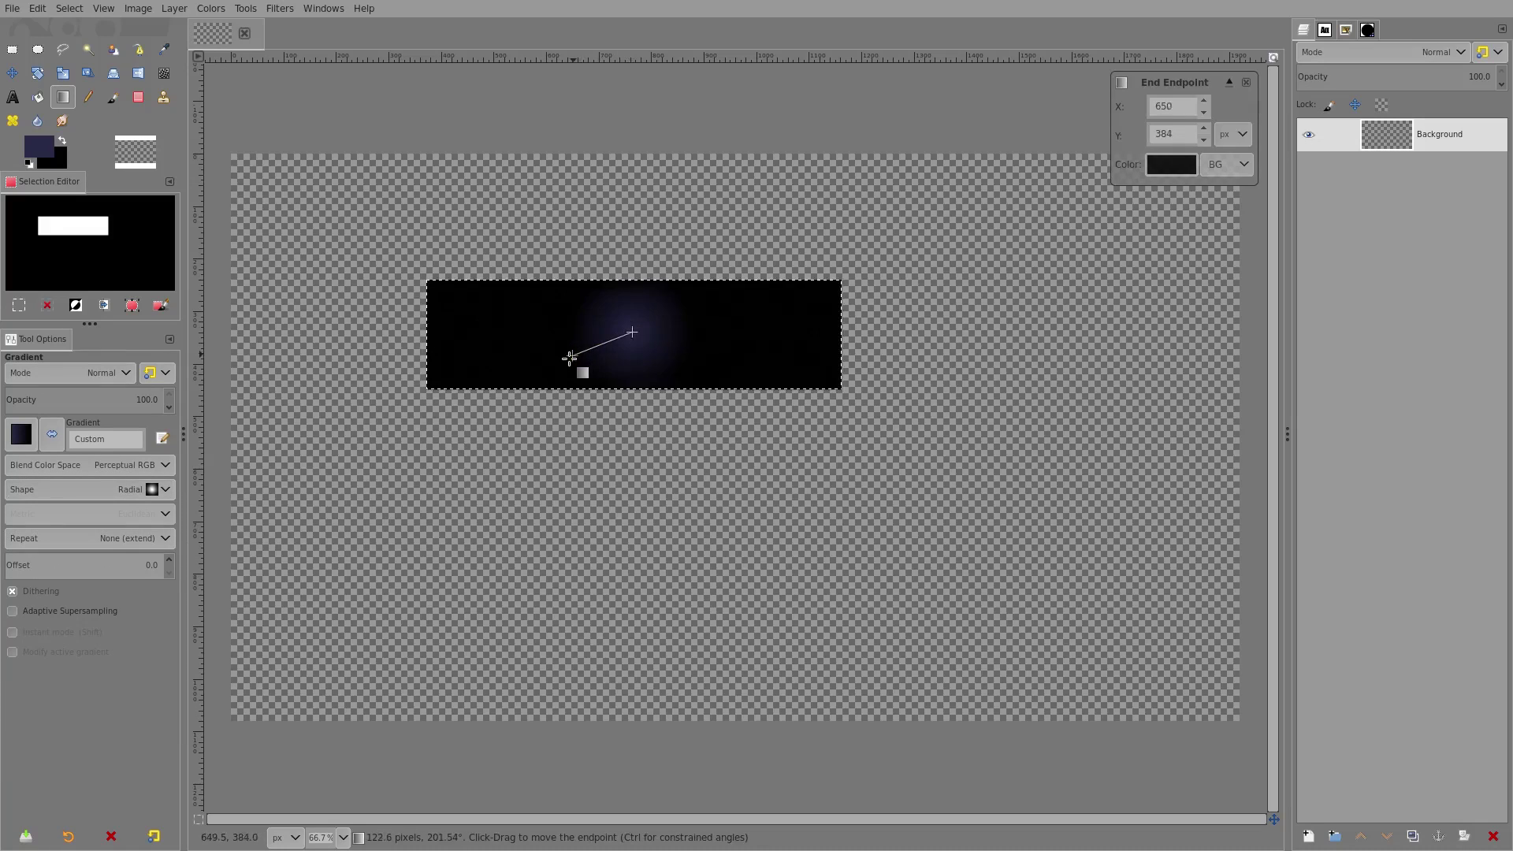
drag(402, 402, 293, 446)
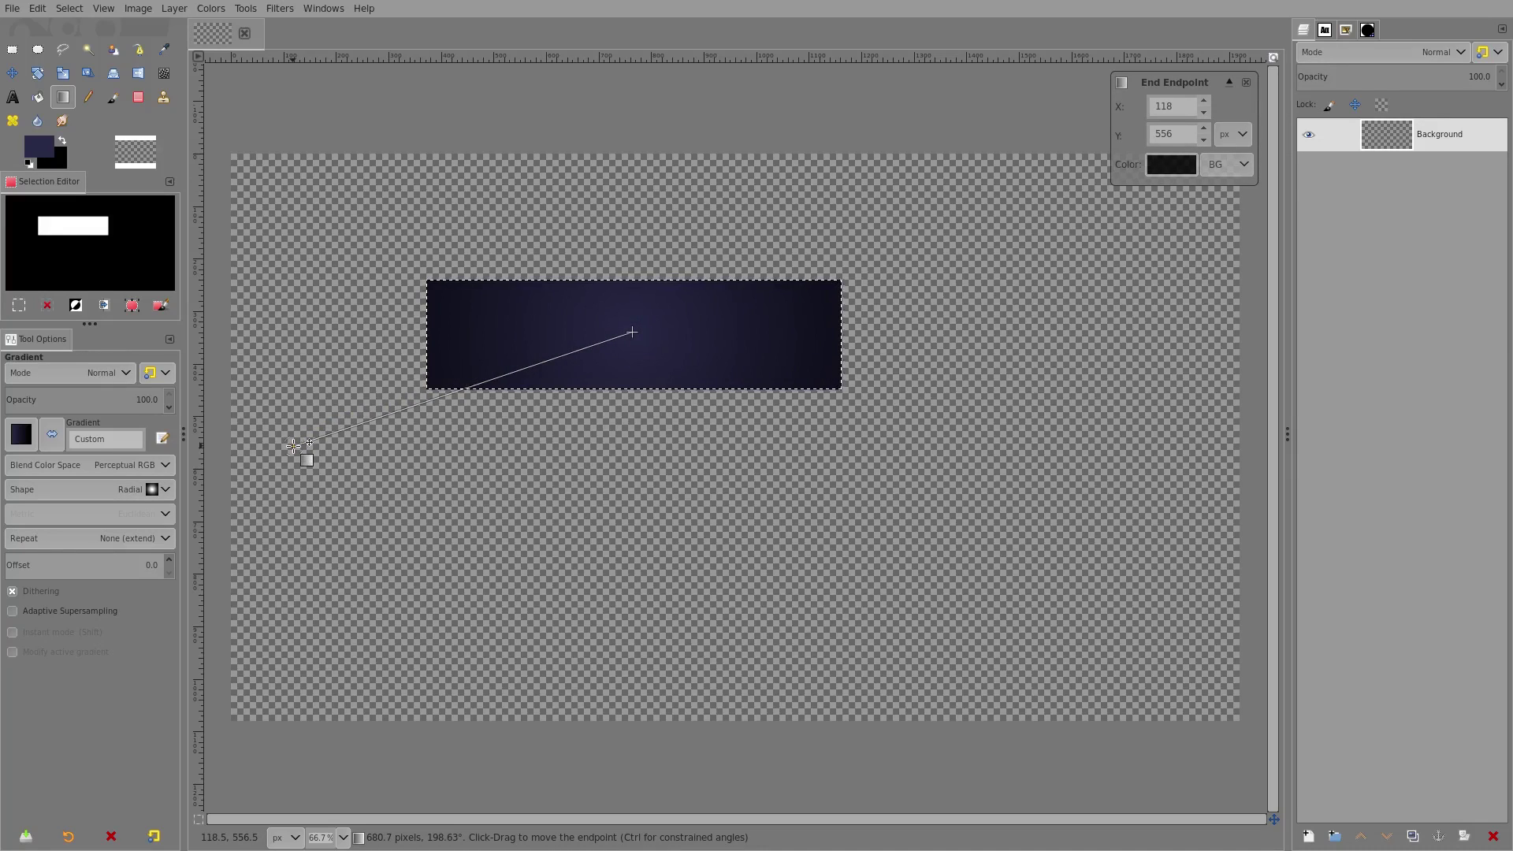
key(Return)
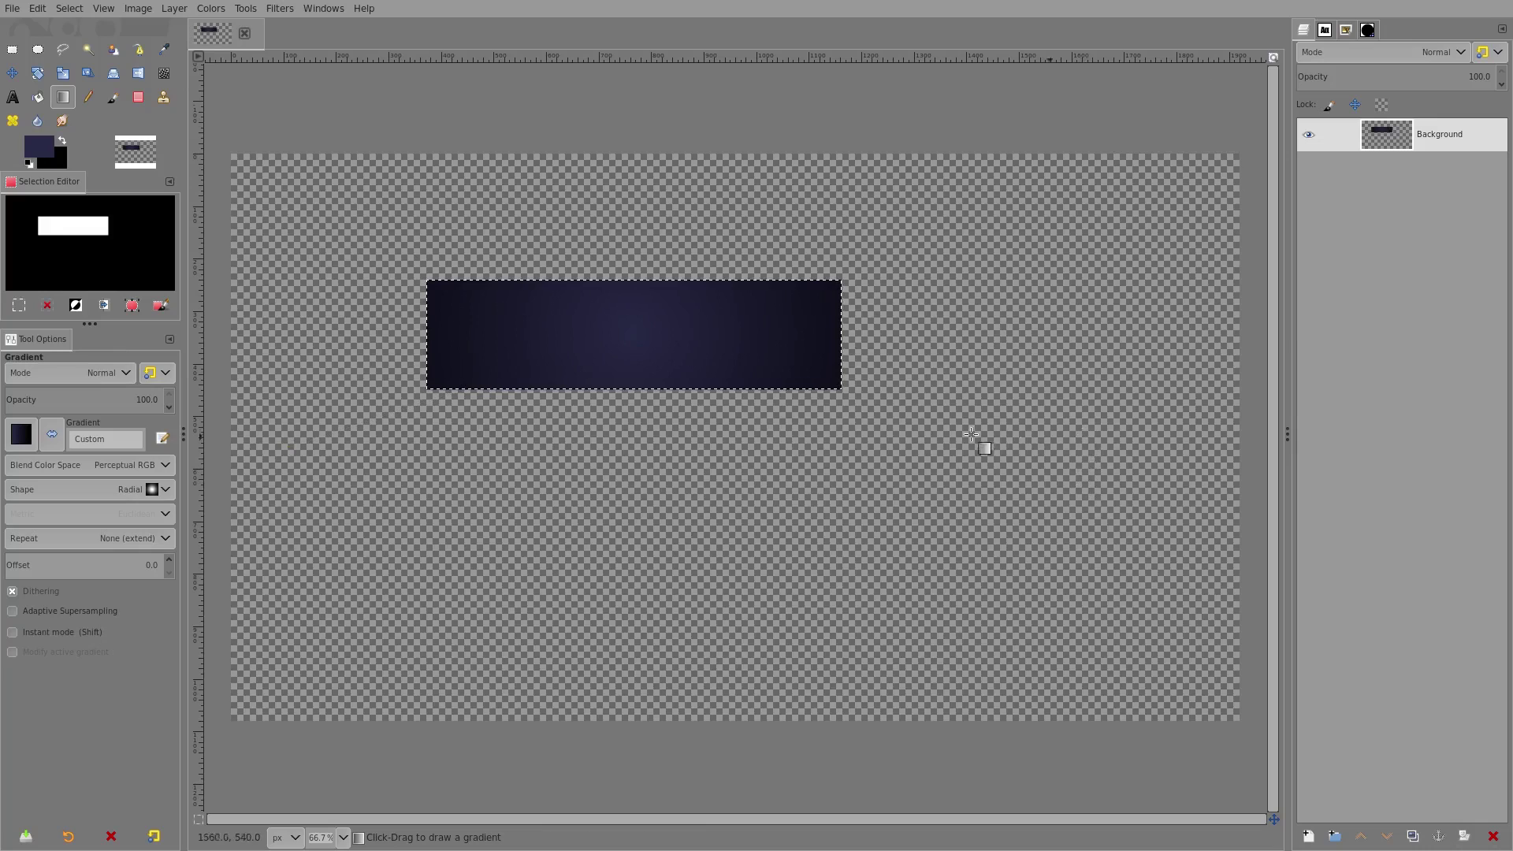
Remove the selection around the gradient rectangle
scroll(608, 315, up, 3)
scroll(678, 346, down, 2)
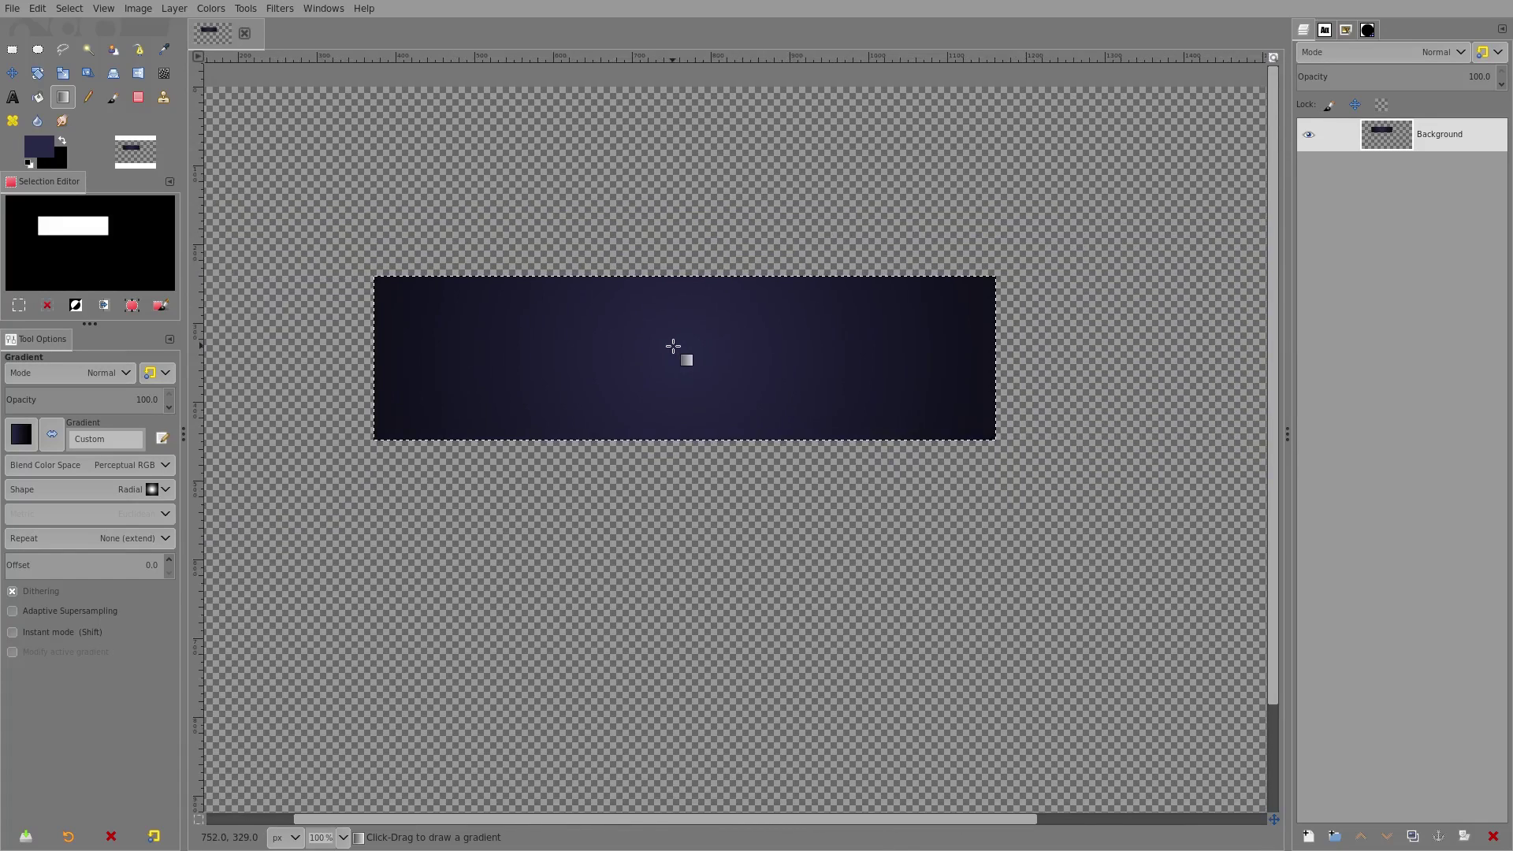
click(76, 10)
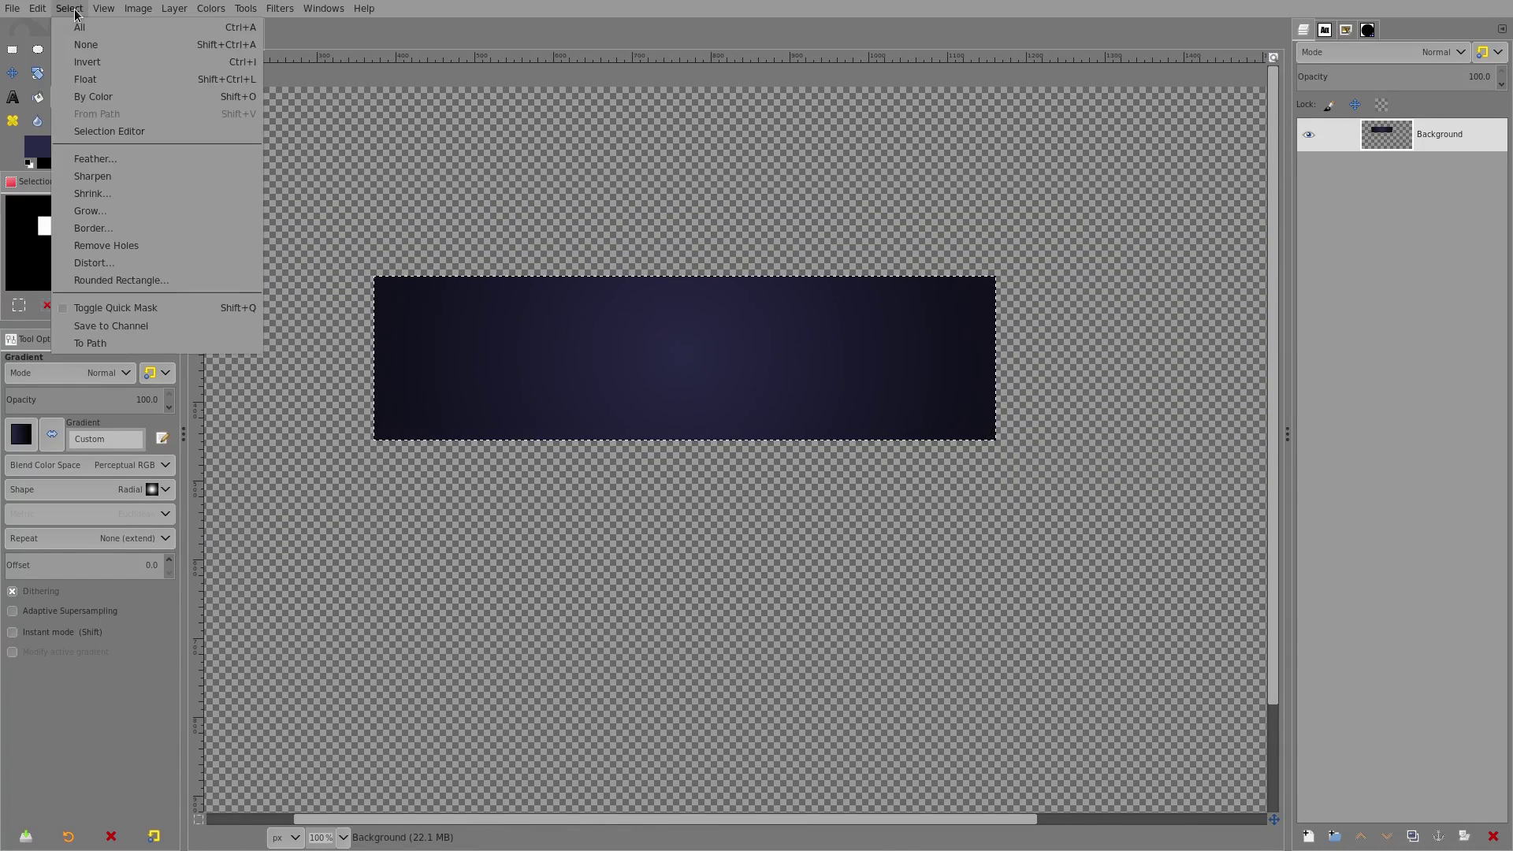
click(83, 44)
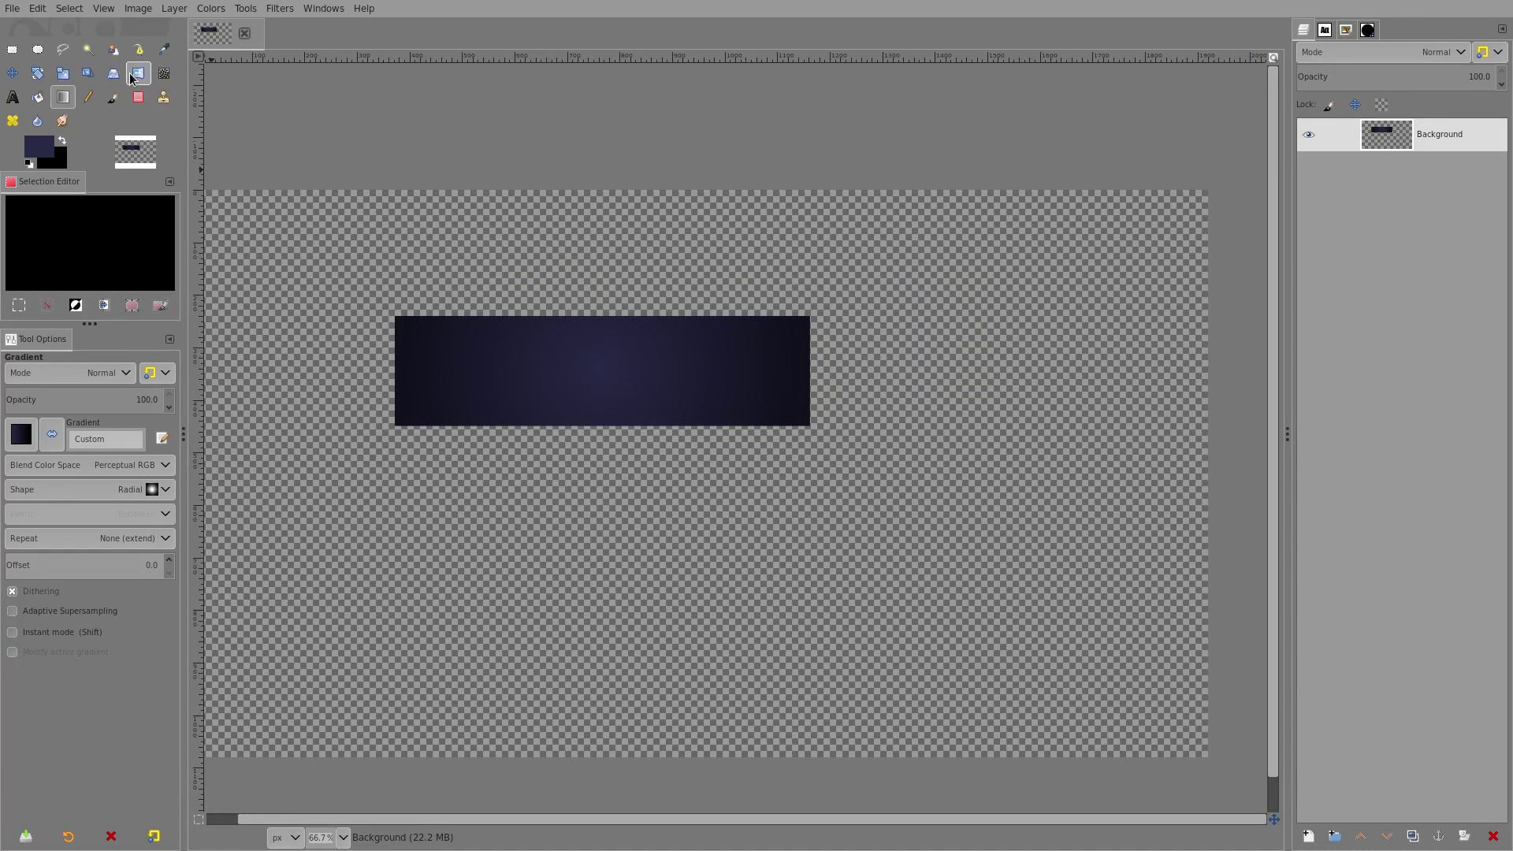
Crop the Background layer to its content and shear the rectangle horizontally into a right-leaning parallelogram
click(86, 73)
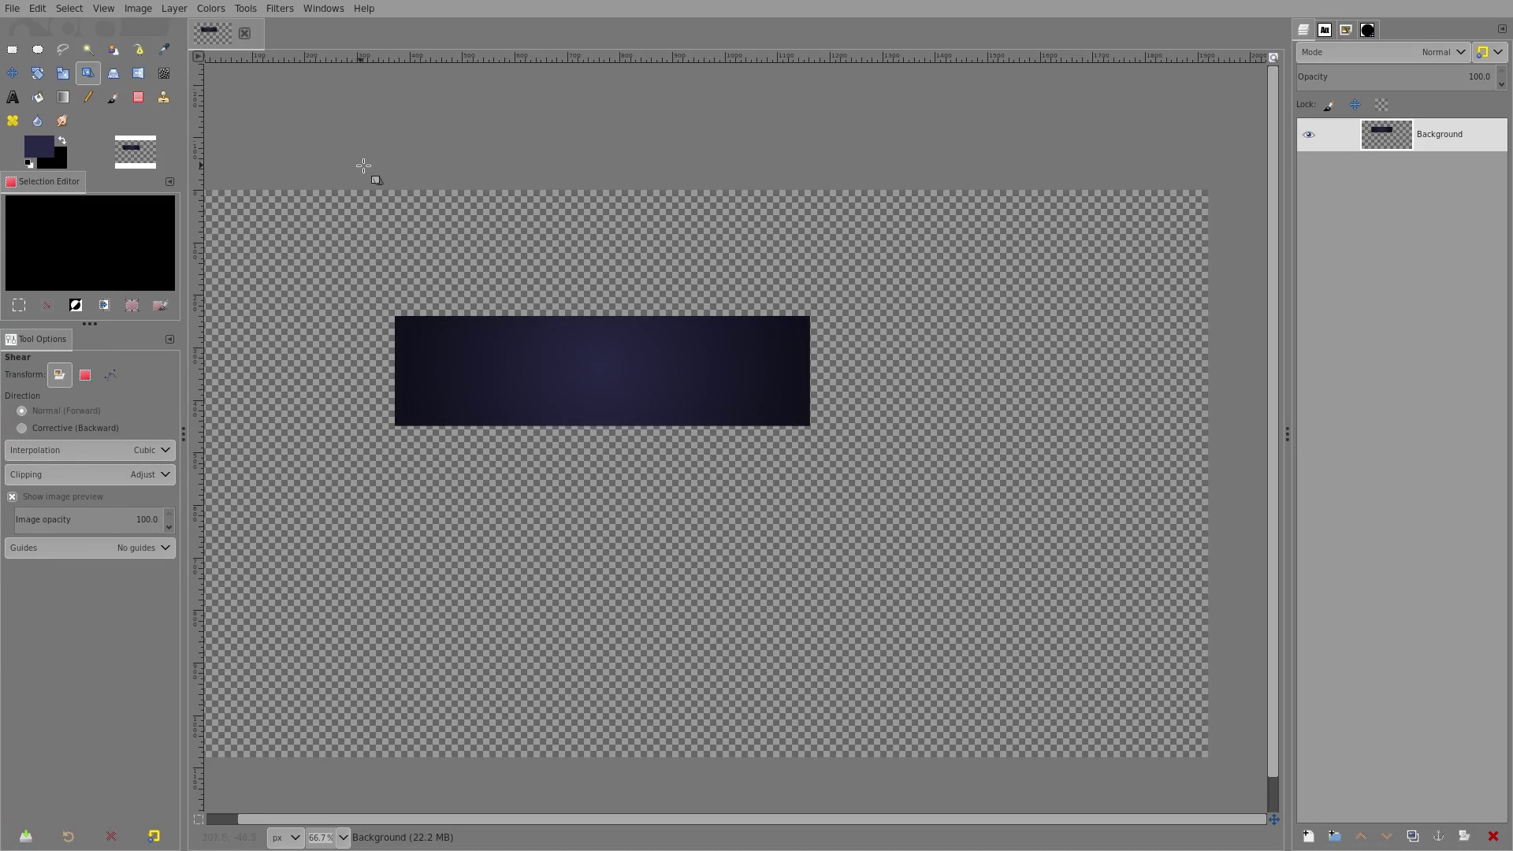
click(175, 7)
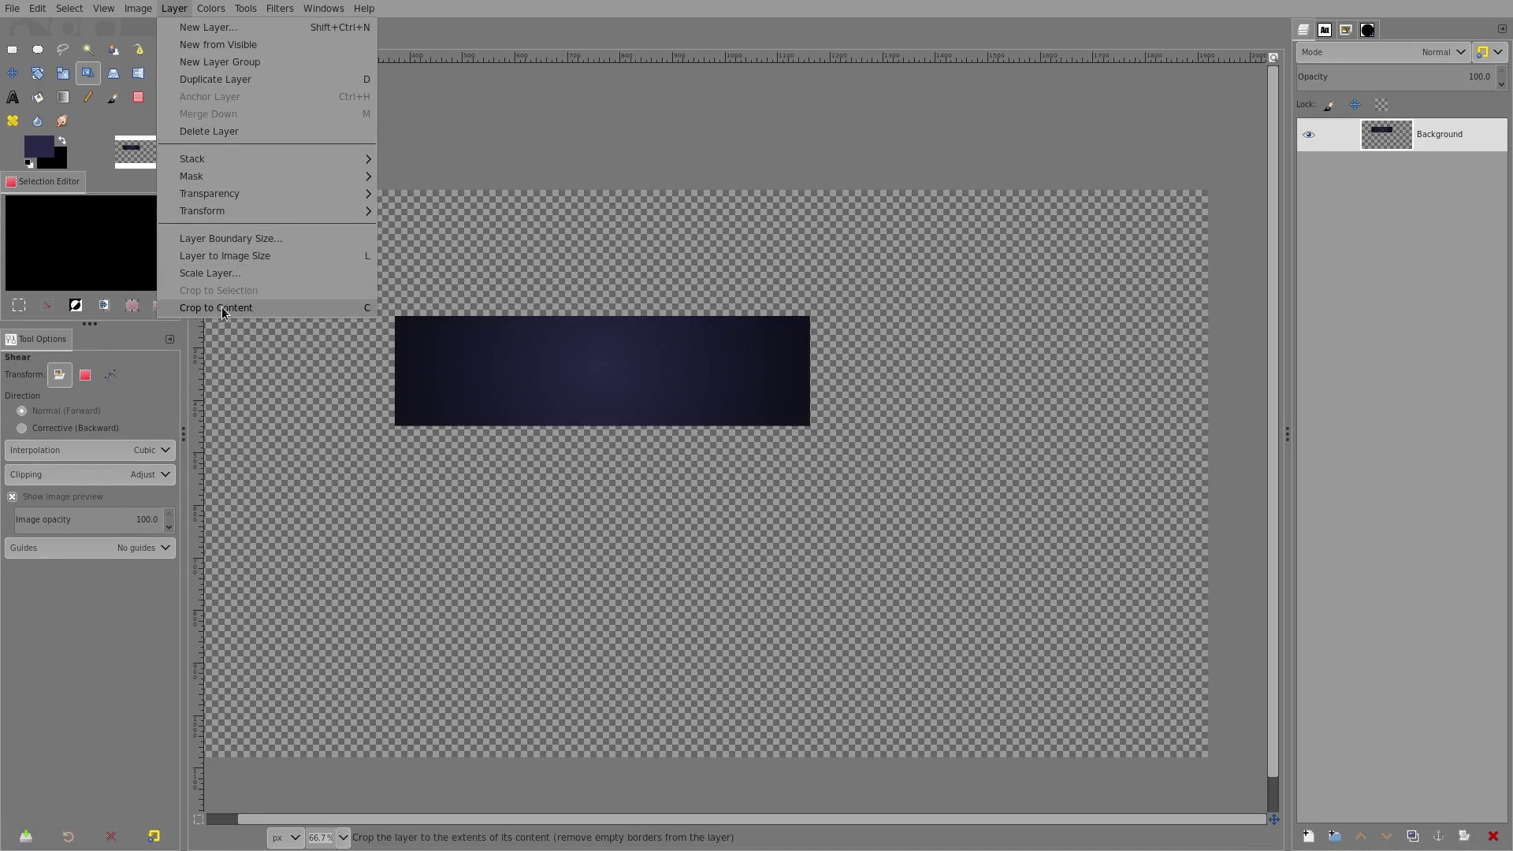
click(287, 309)
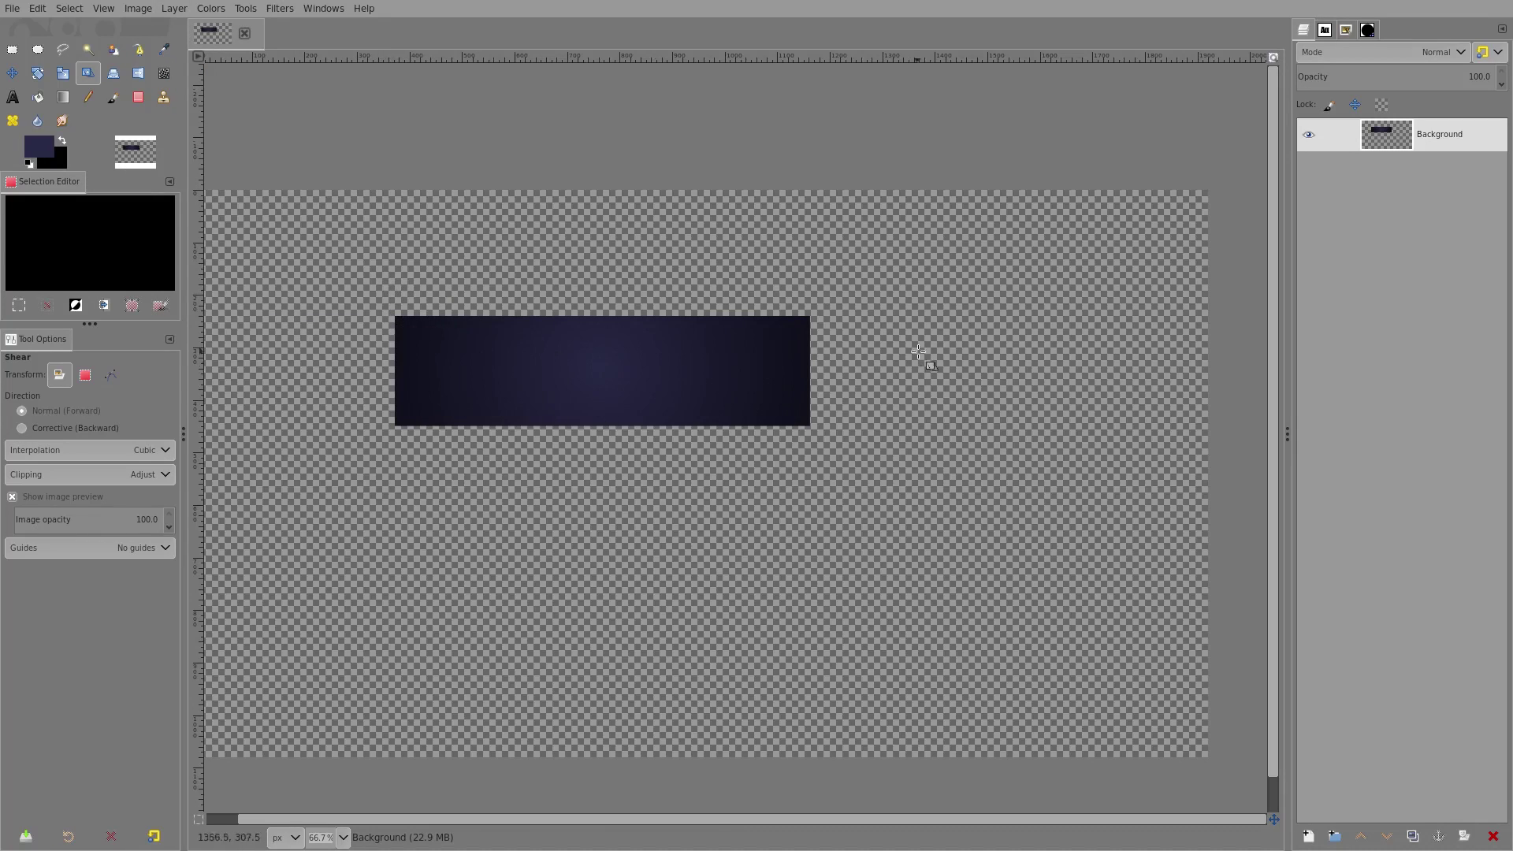
key(1)
mouse_move(971, 293)
mouse_down()
mouse_move(927, 281)
mouse_move(1010, 294)
mouse_move(997, 285)
mouse_up()
click(1220, 168)
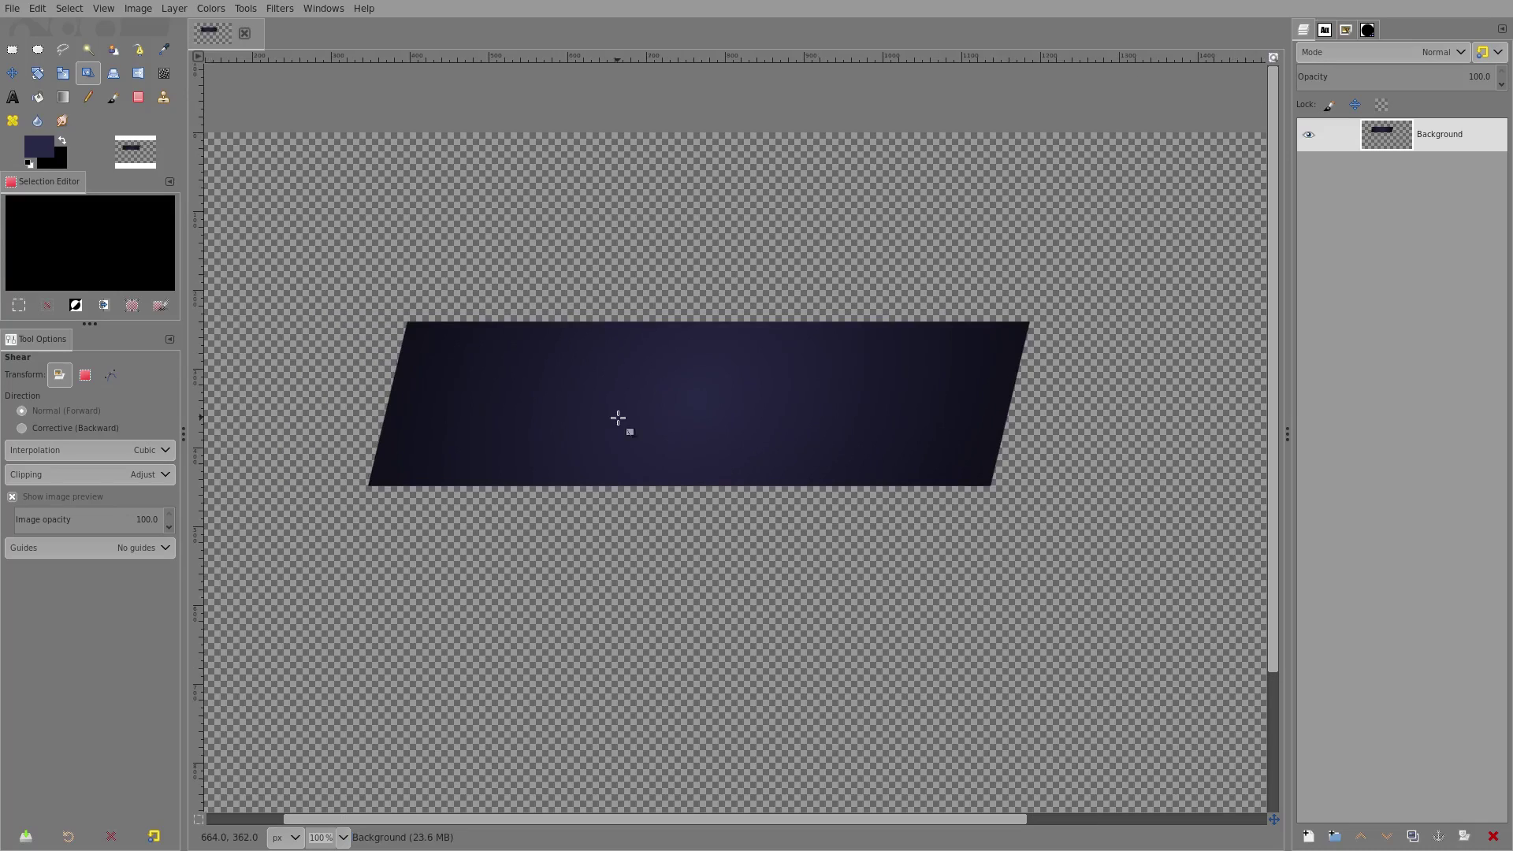
Add a text box across the parallelogram containing the text SUBSCRIBE
key(t)
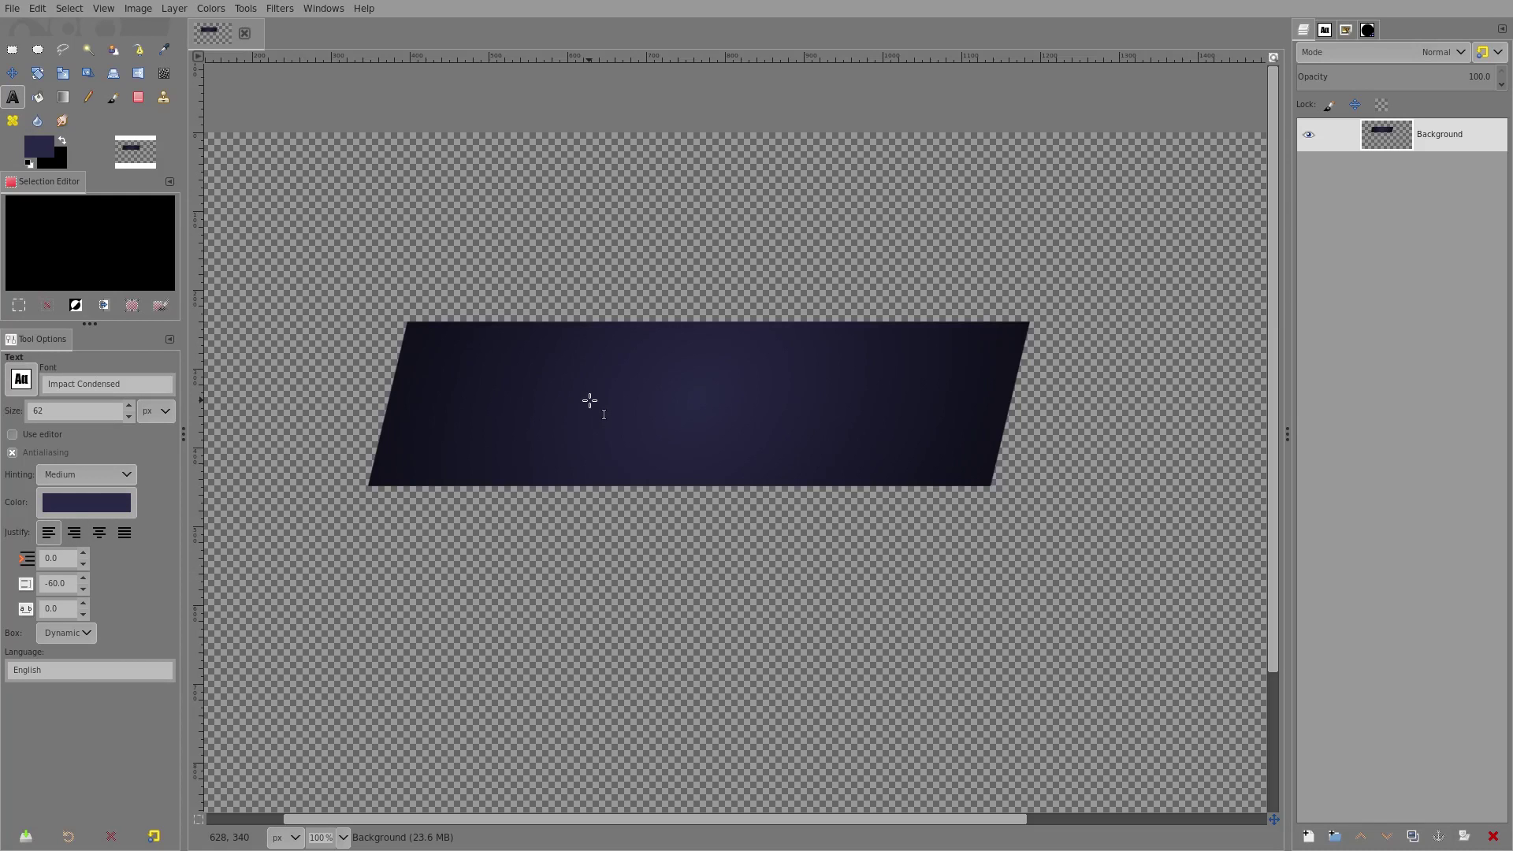
drag(449, 341, 946, 462)
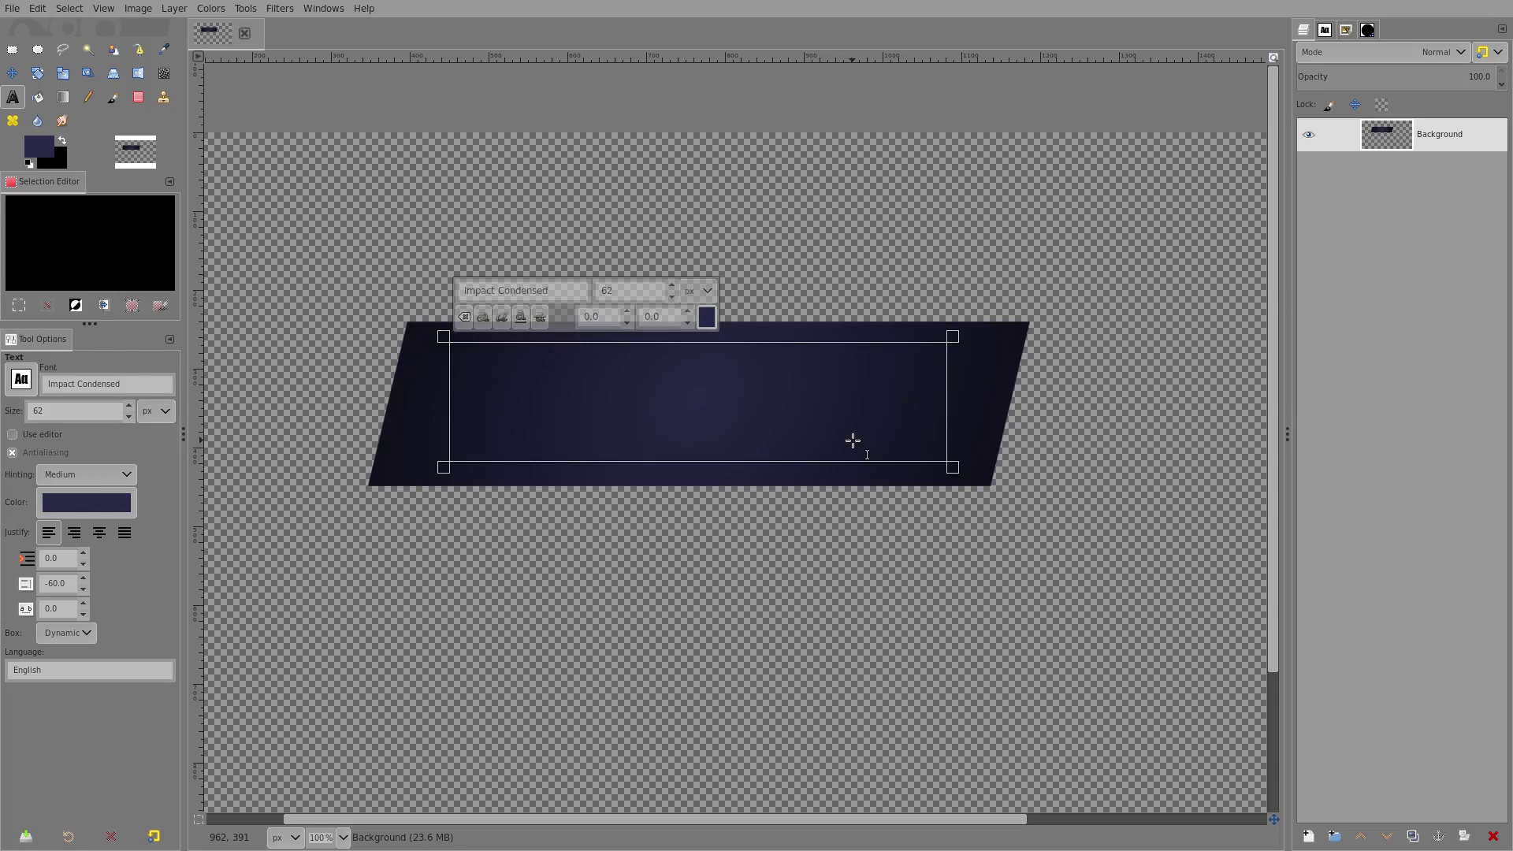
text(SUBSCR)
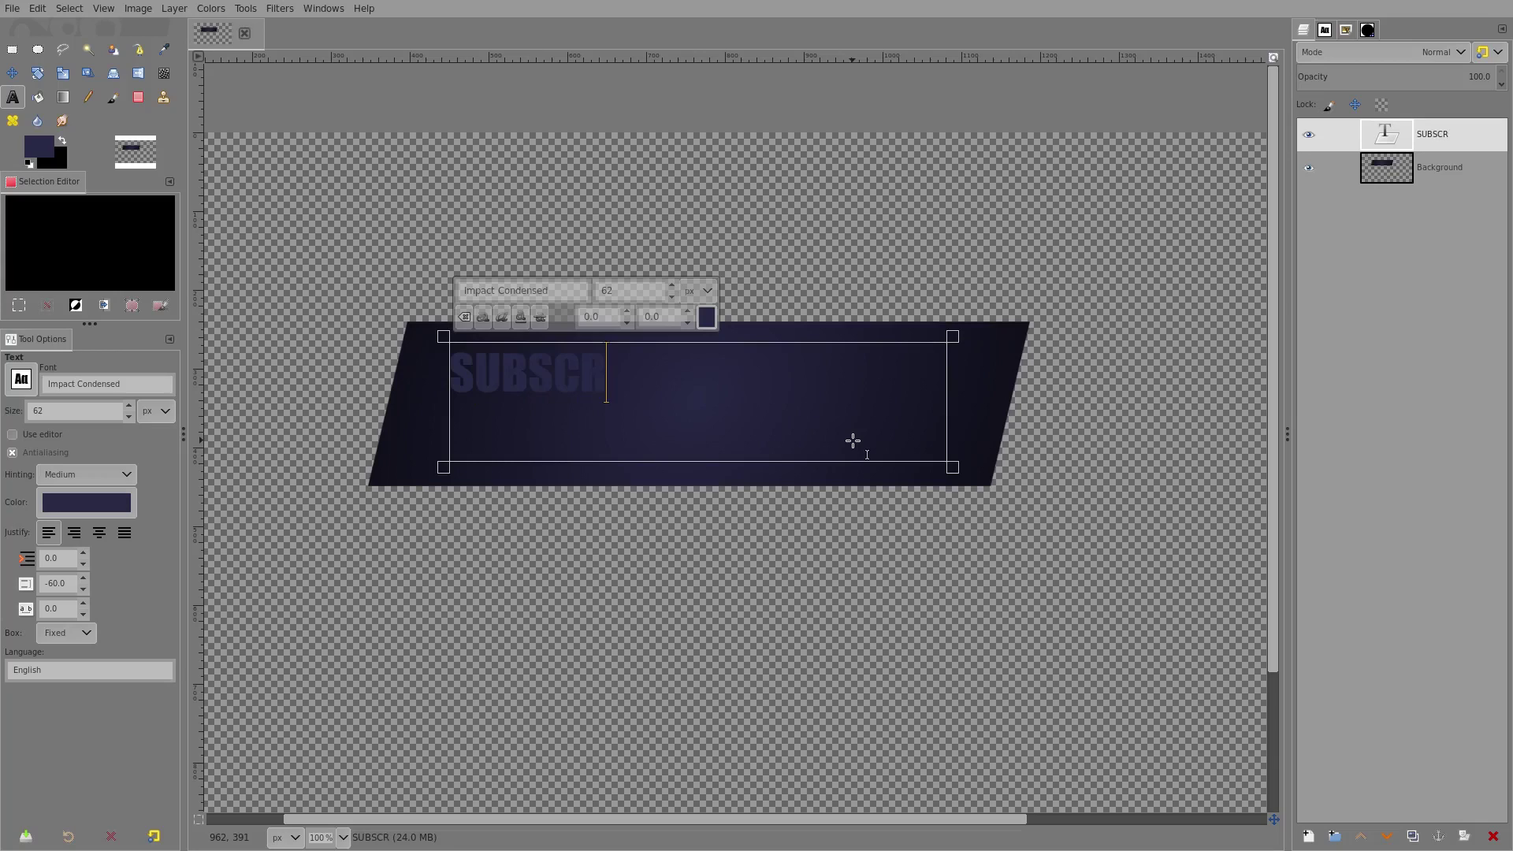
text(IBE)
Set the whole SUBSCRIBE text to 120 px and color it white
double_click(588, 355)
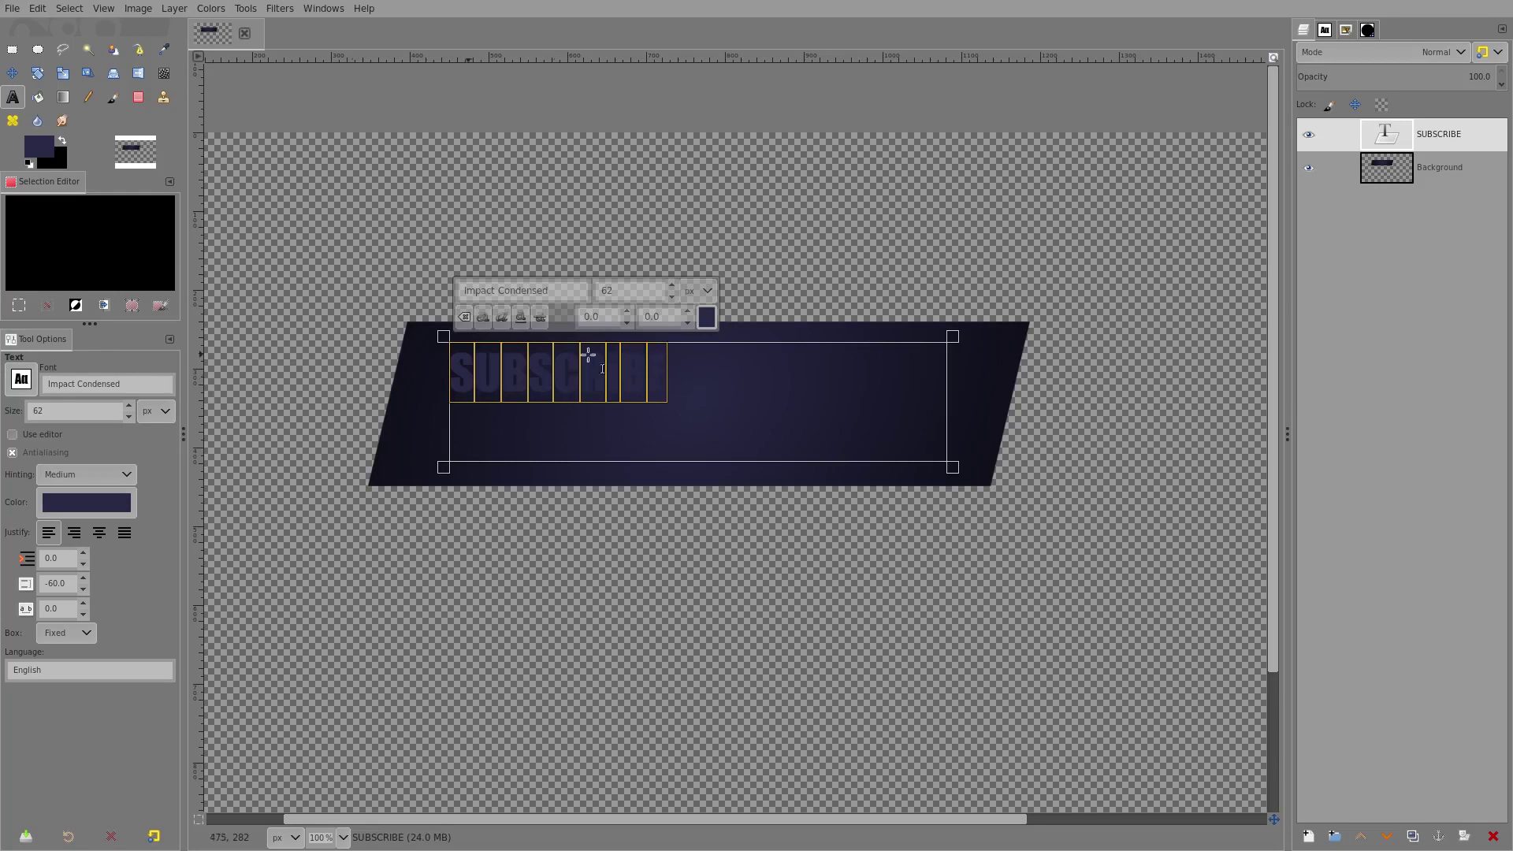
double_click(624, 294)
text(120)
key(Return)
click(953, 466)
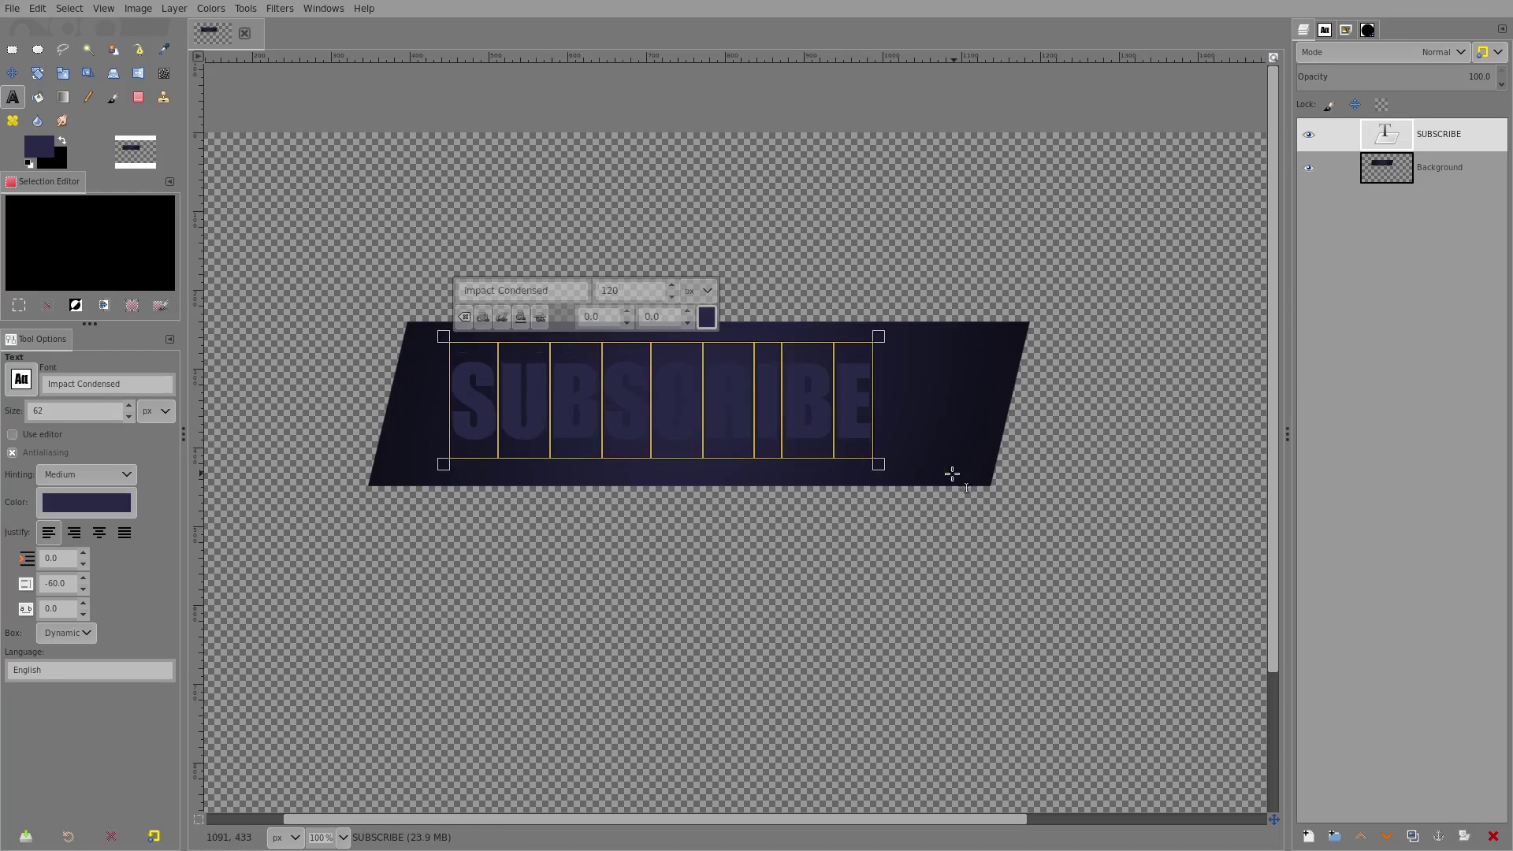
click(706, 317)
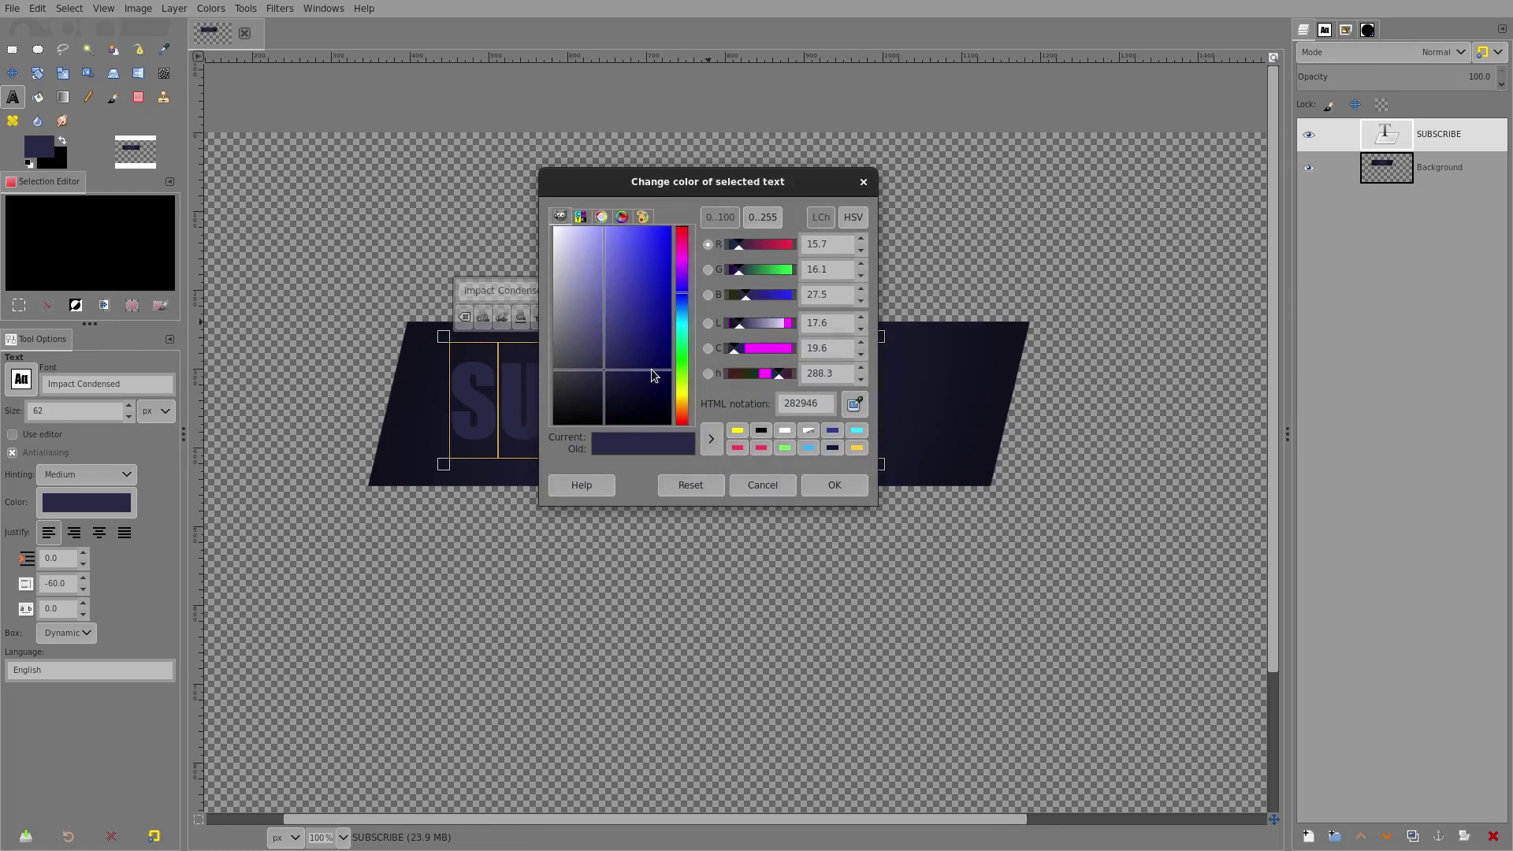
drag(652, 375, 505, 200)
click(821, 481)
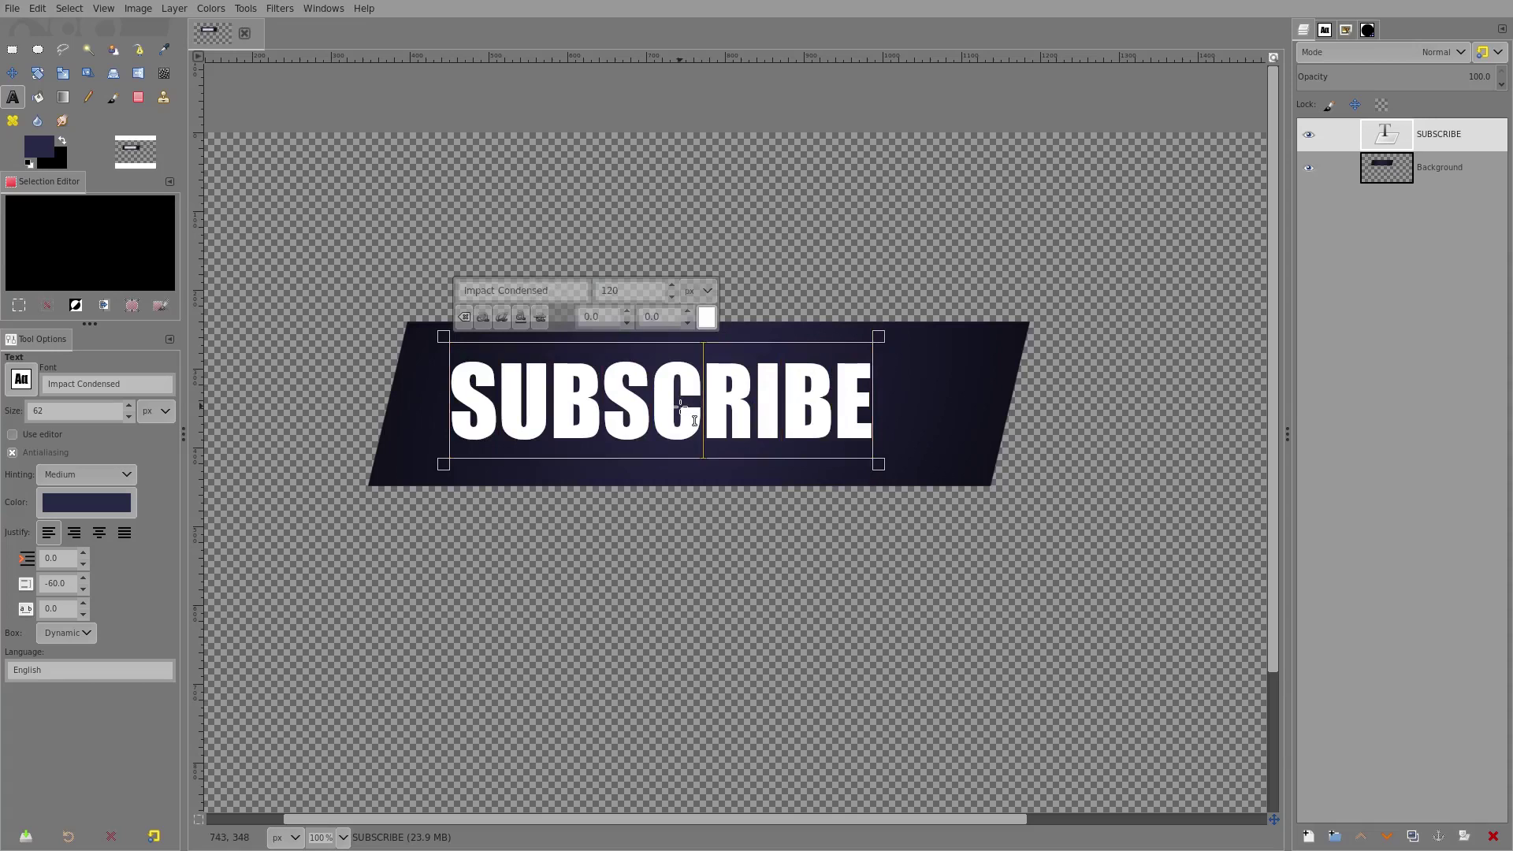
Change the SUBSCRIBE text's font to Karasuma Gothic Heavy Italic
click(1326, 29)
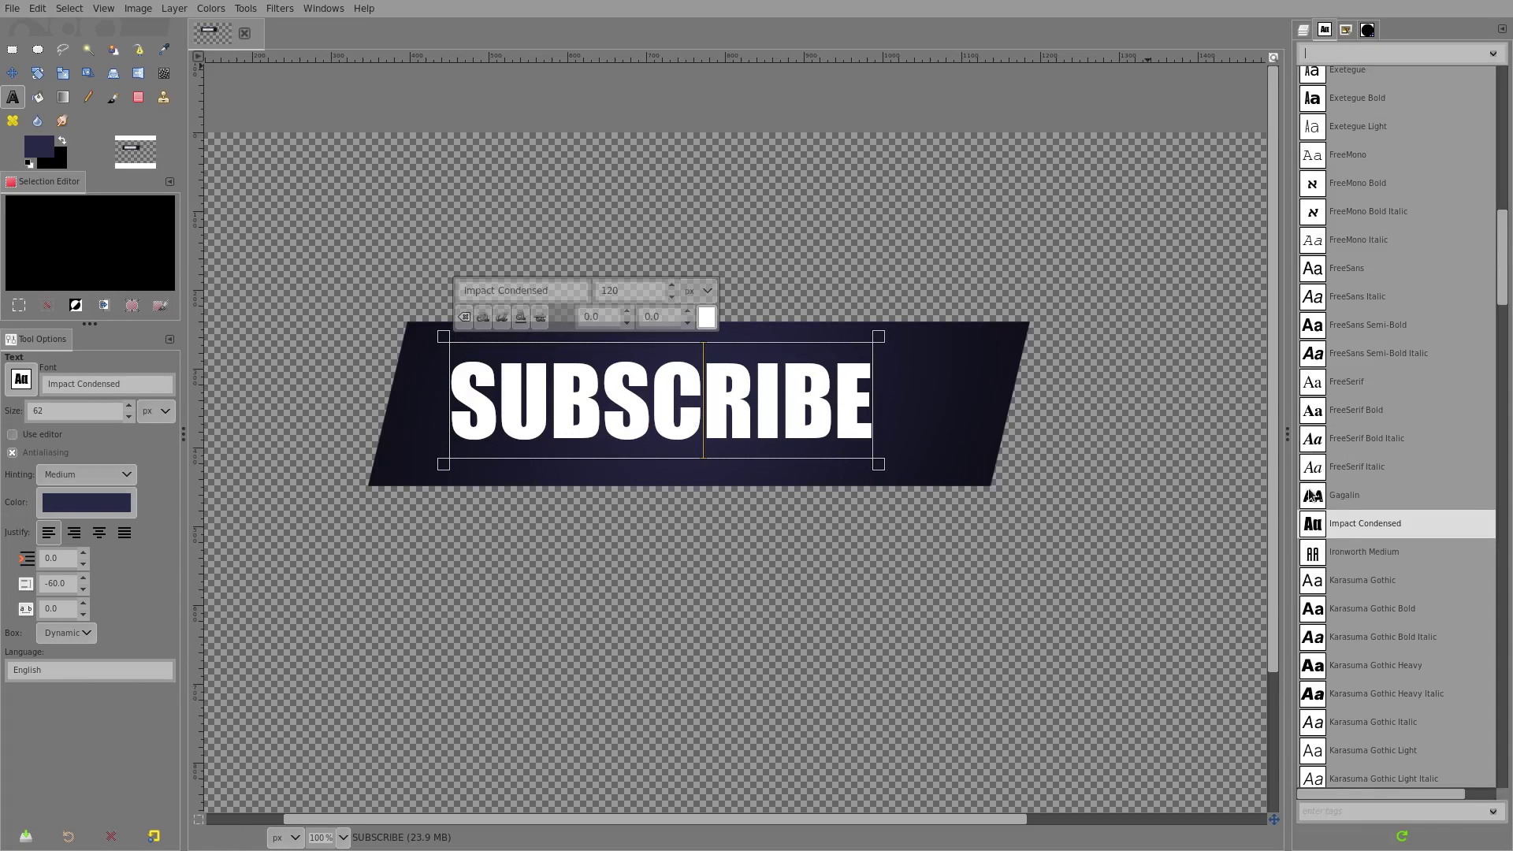
scroll(1362, 523, down, 5)
click(1387, 194)
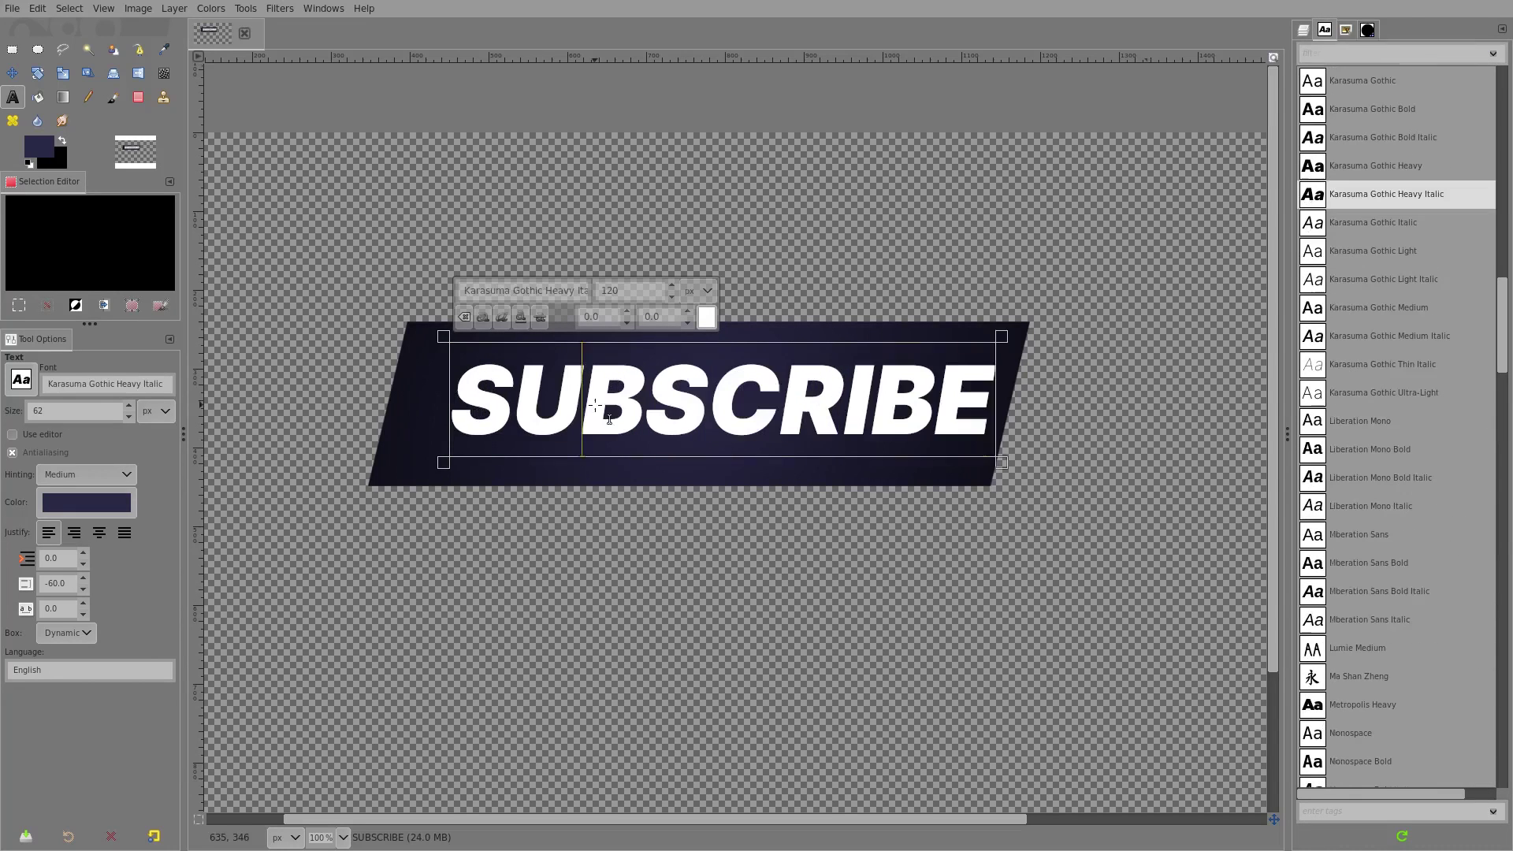
Reduce the SUBSCRIBE text size to 80 px
triple_click(634, 294)
text(1)
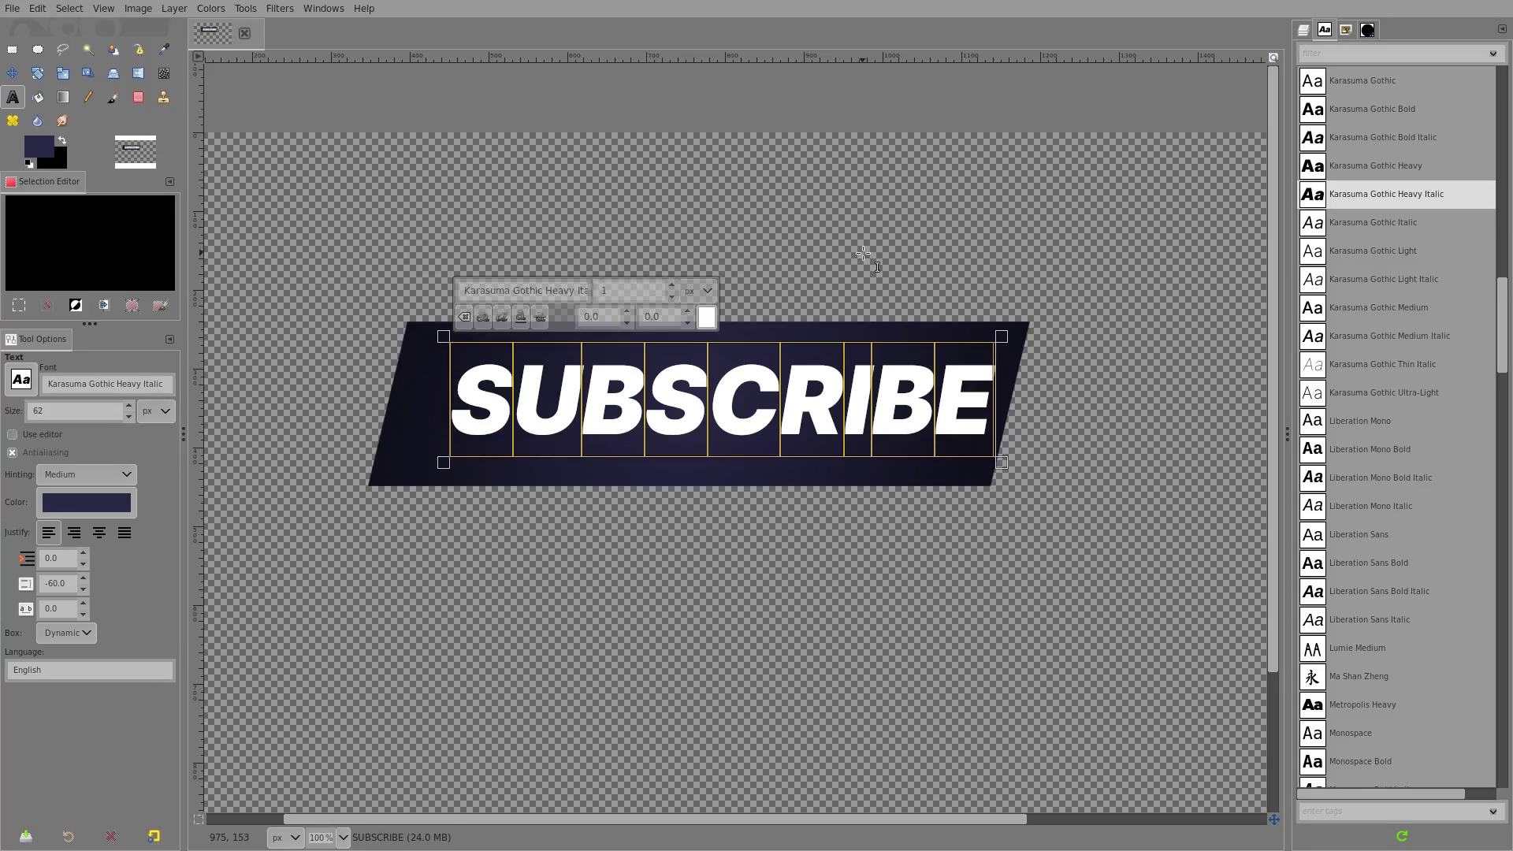
text(90)
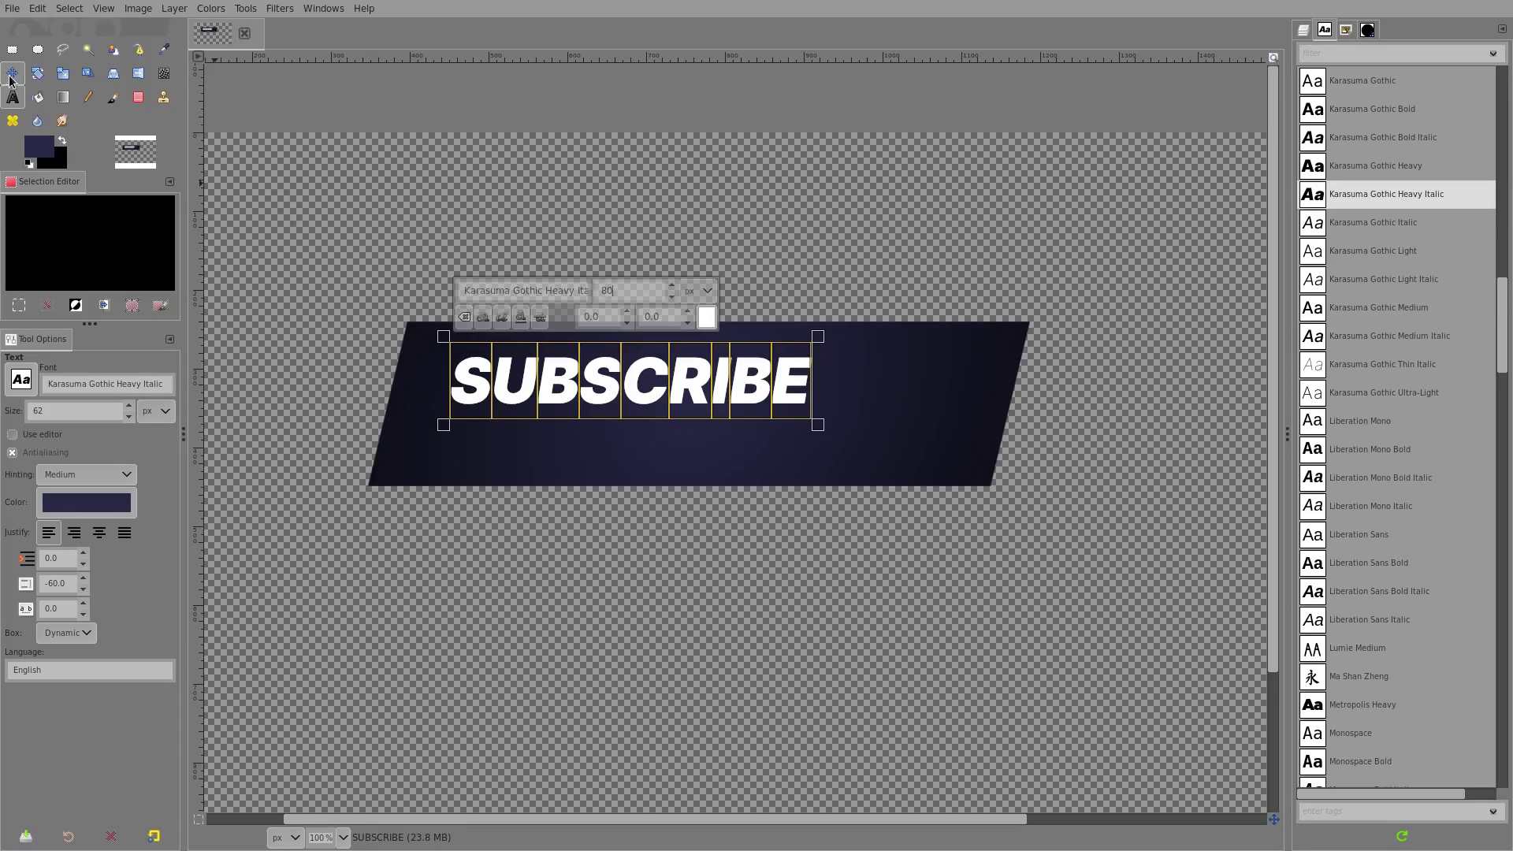
text(m)
Activate the Move tool and dismiss the New Guide (by Percent) dialog without adding a guide
key(minus)
key(minus)
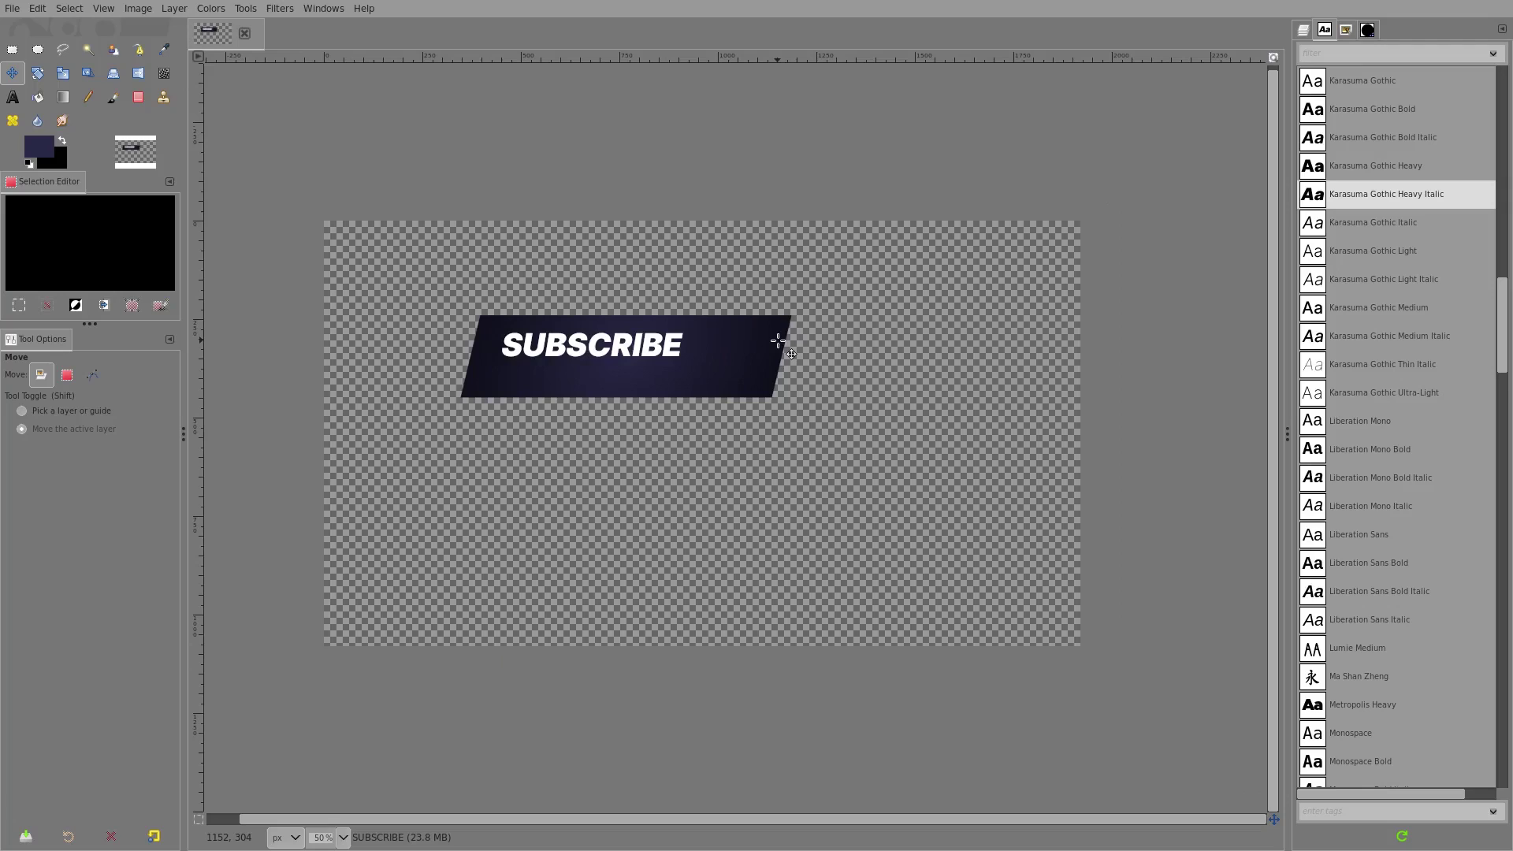
key(ctrl+shift+f)
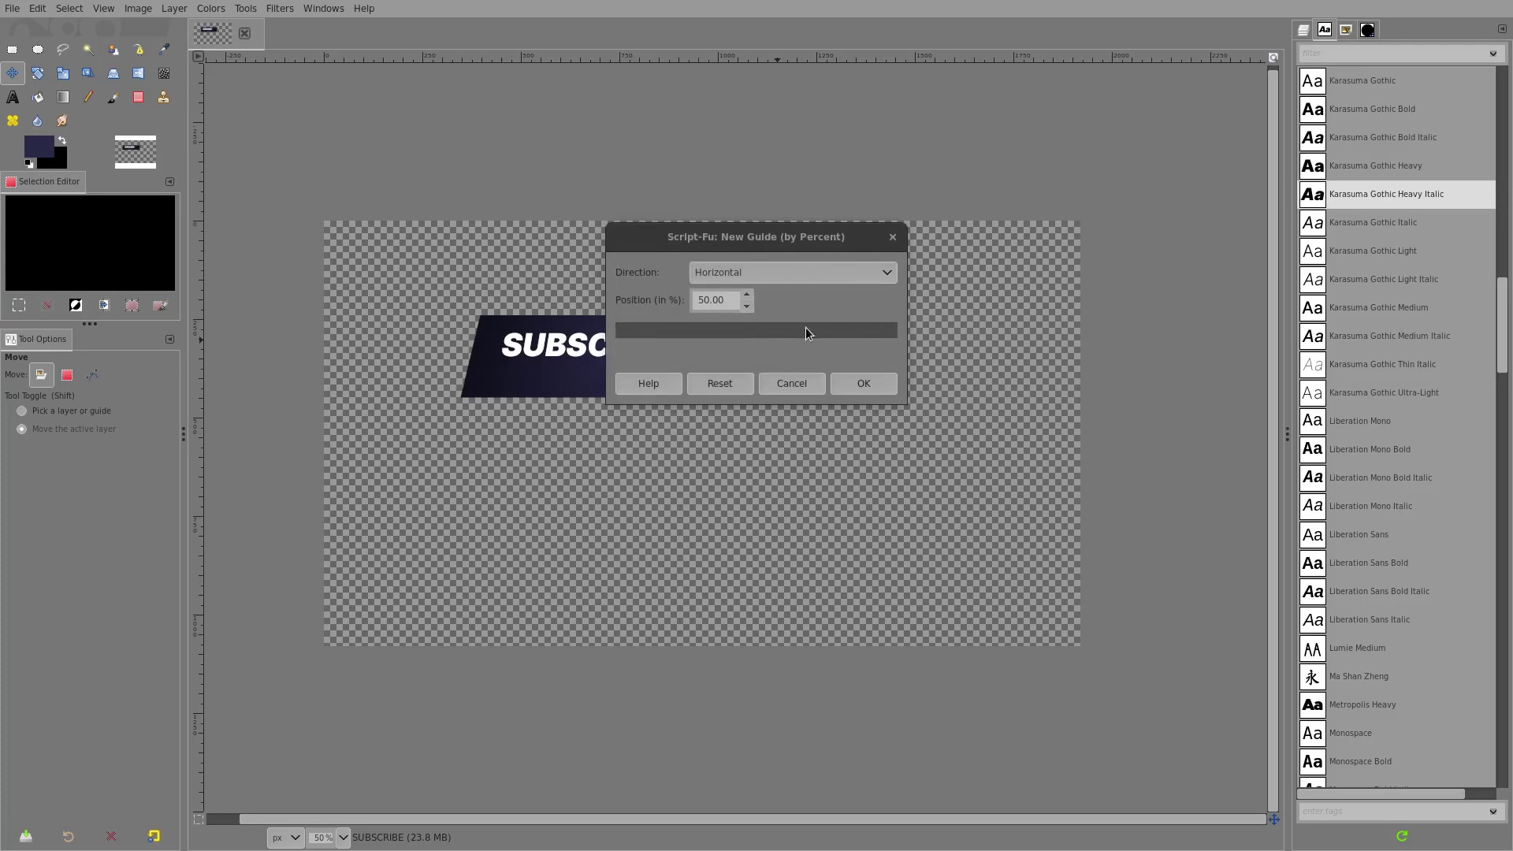
click(894, 238)
Search the keyboard shortcut settings for "guide" and check the entry for New Guide (by Percent)
click(138, 8)
mouse_move(105, 11)
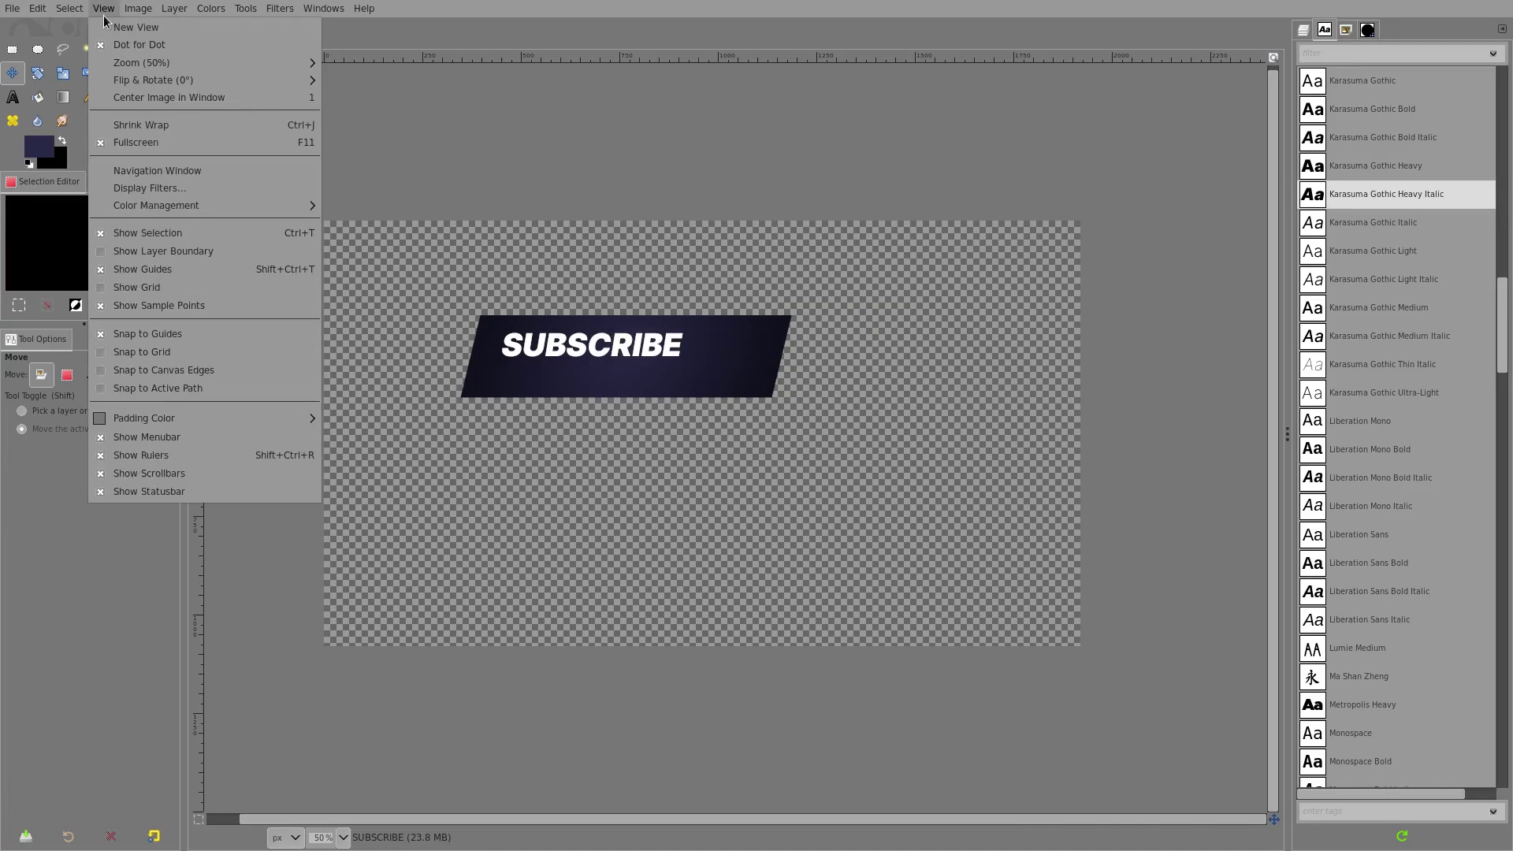
mouse_move(40, 15)
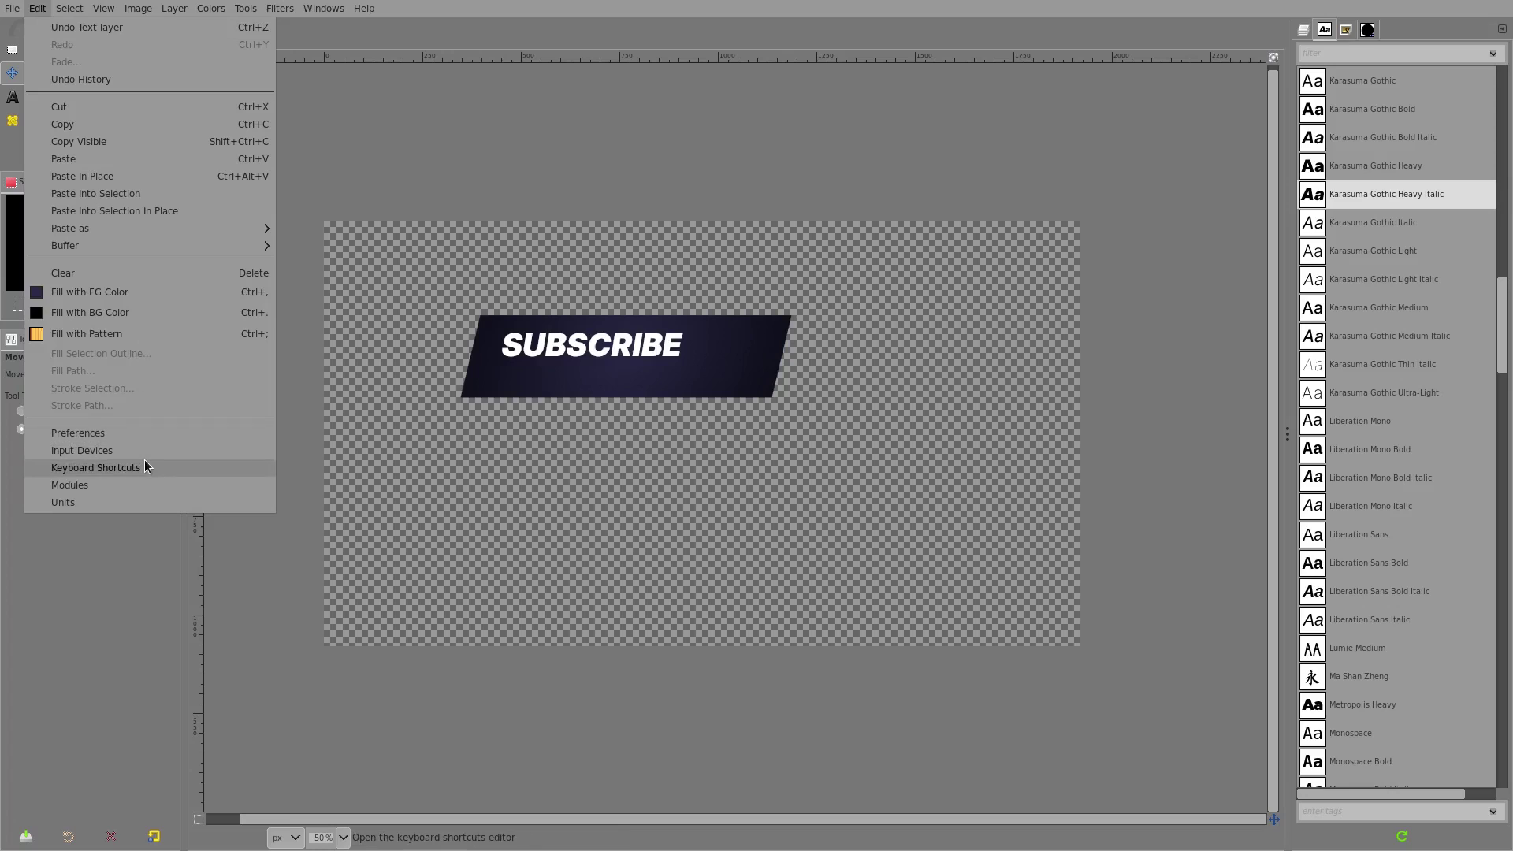
click(149, 468)
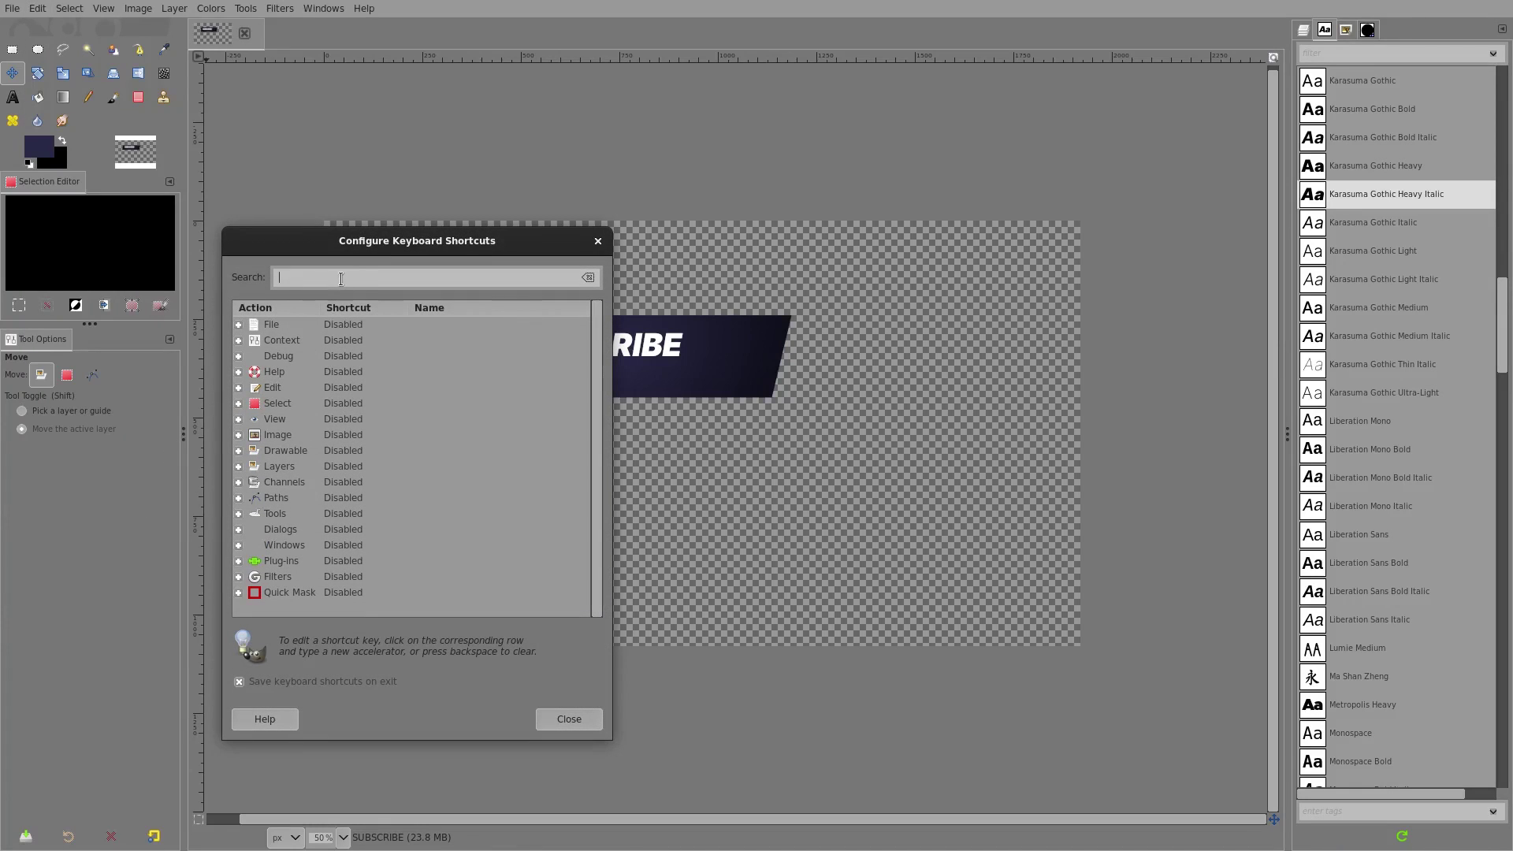
text(guide)
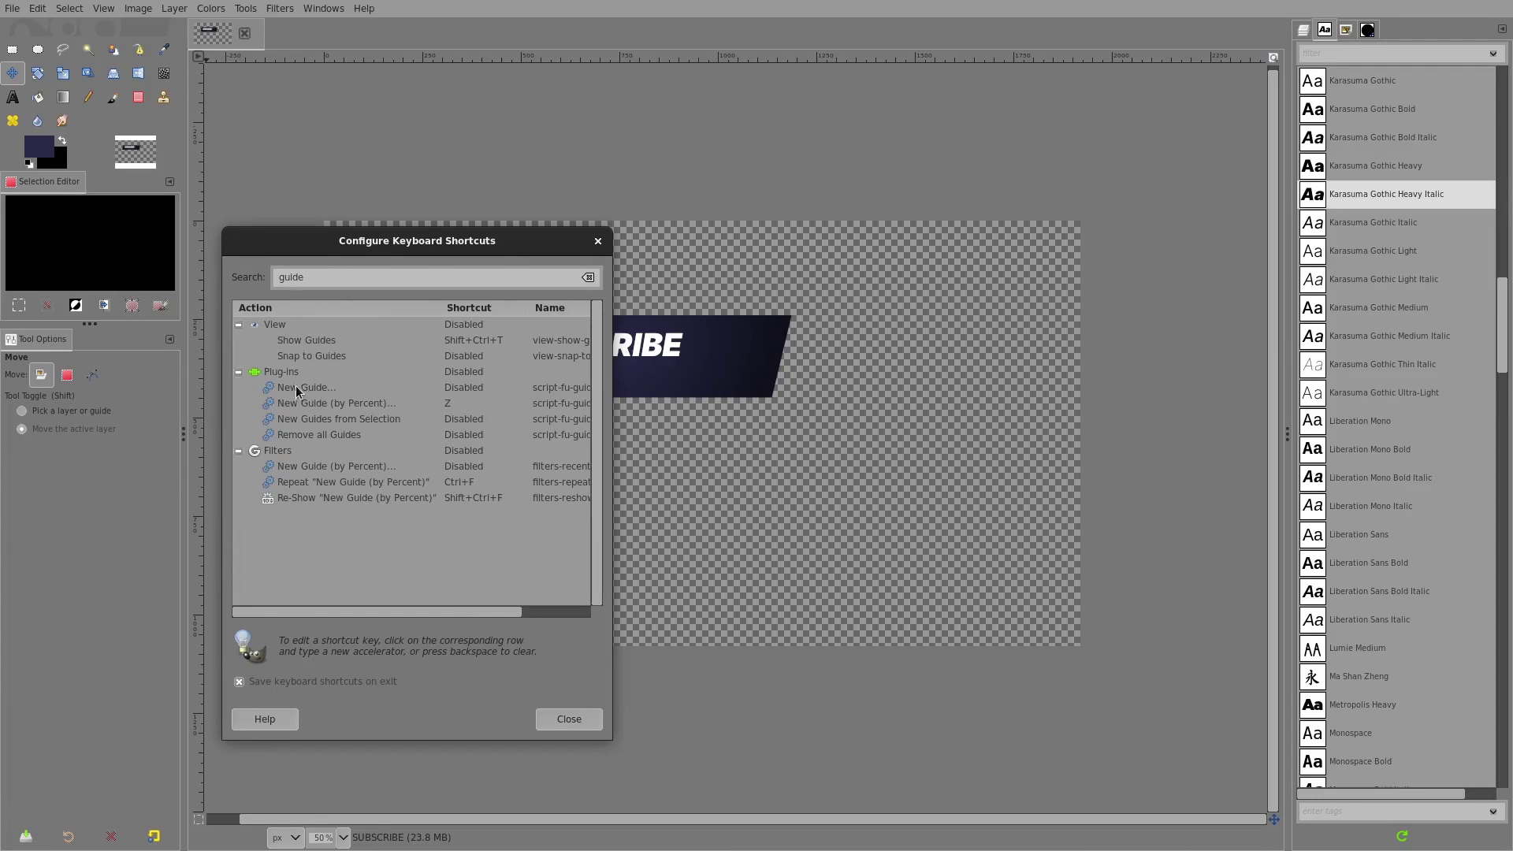
click(467, 405)
key(ctrl+g)
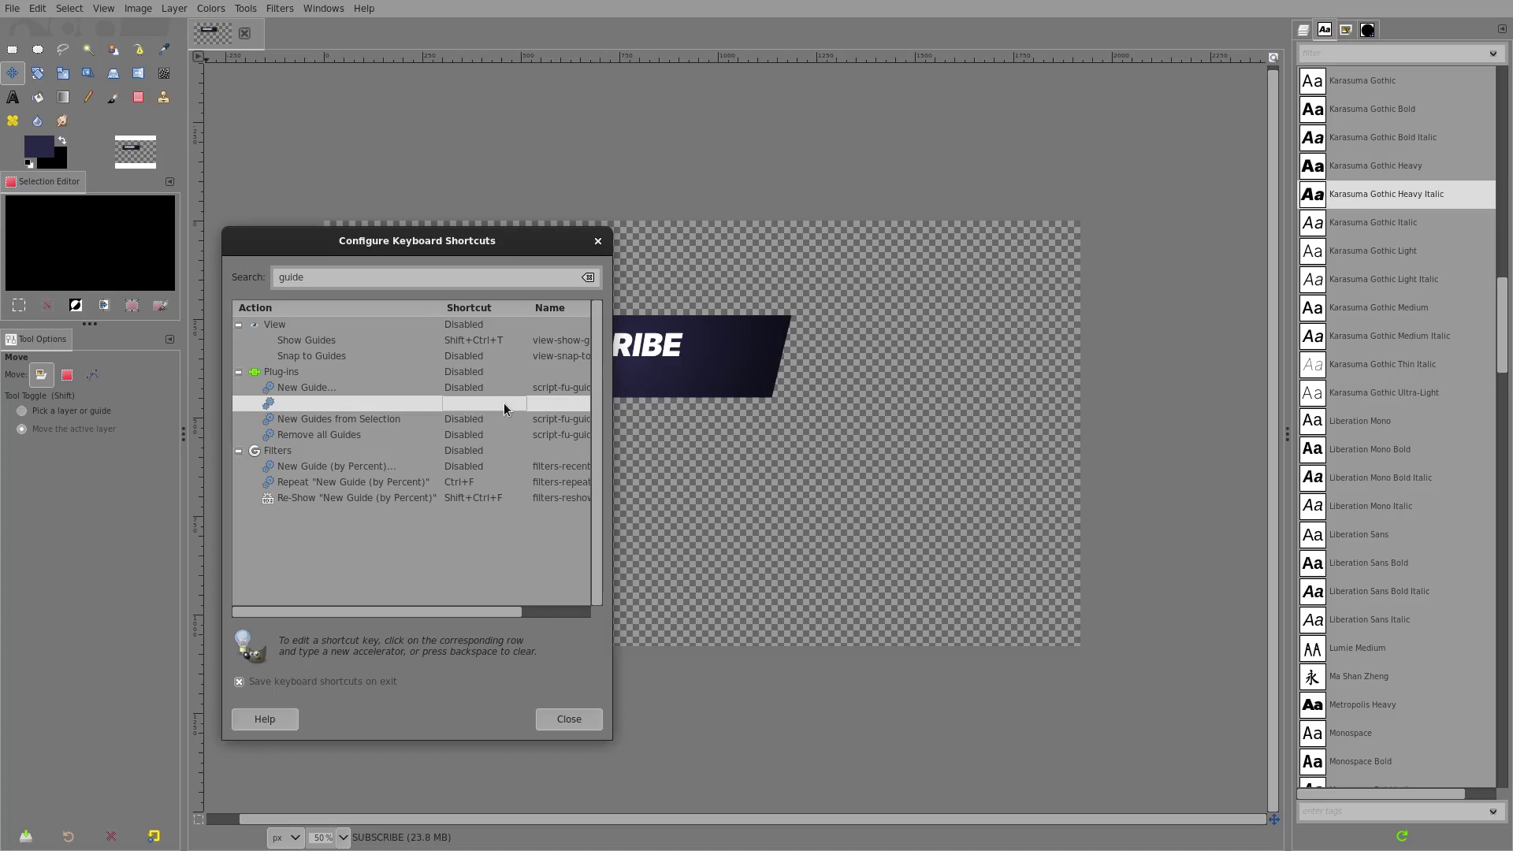
key(z)
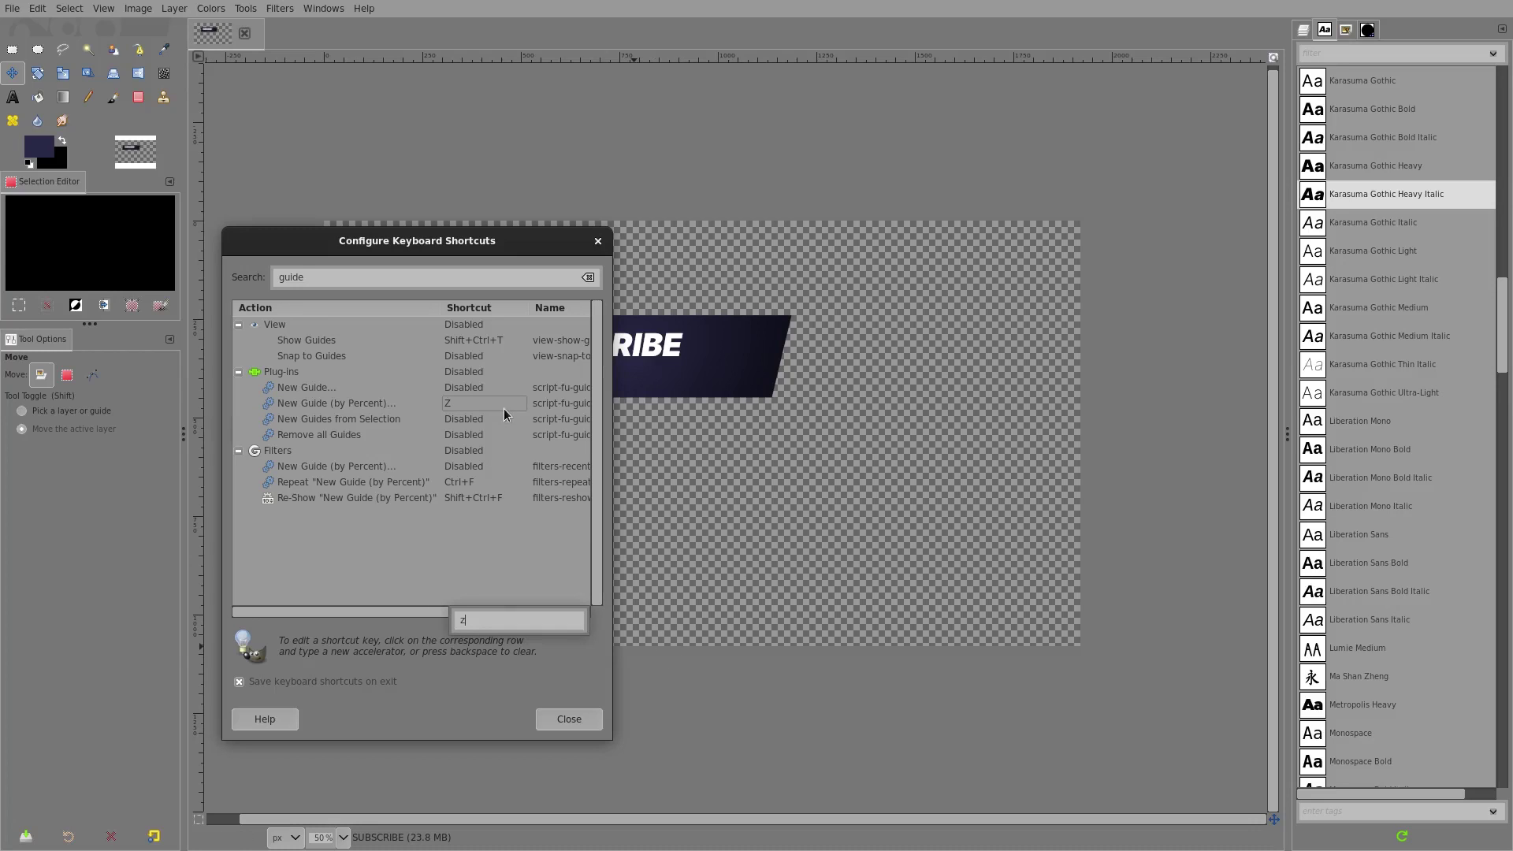
click(516, 585)
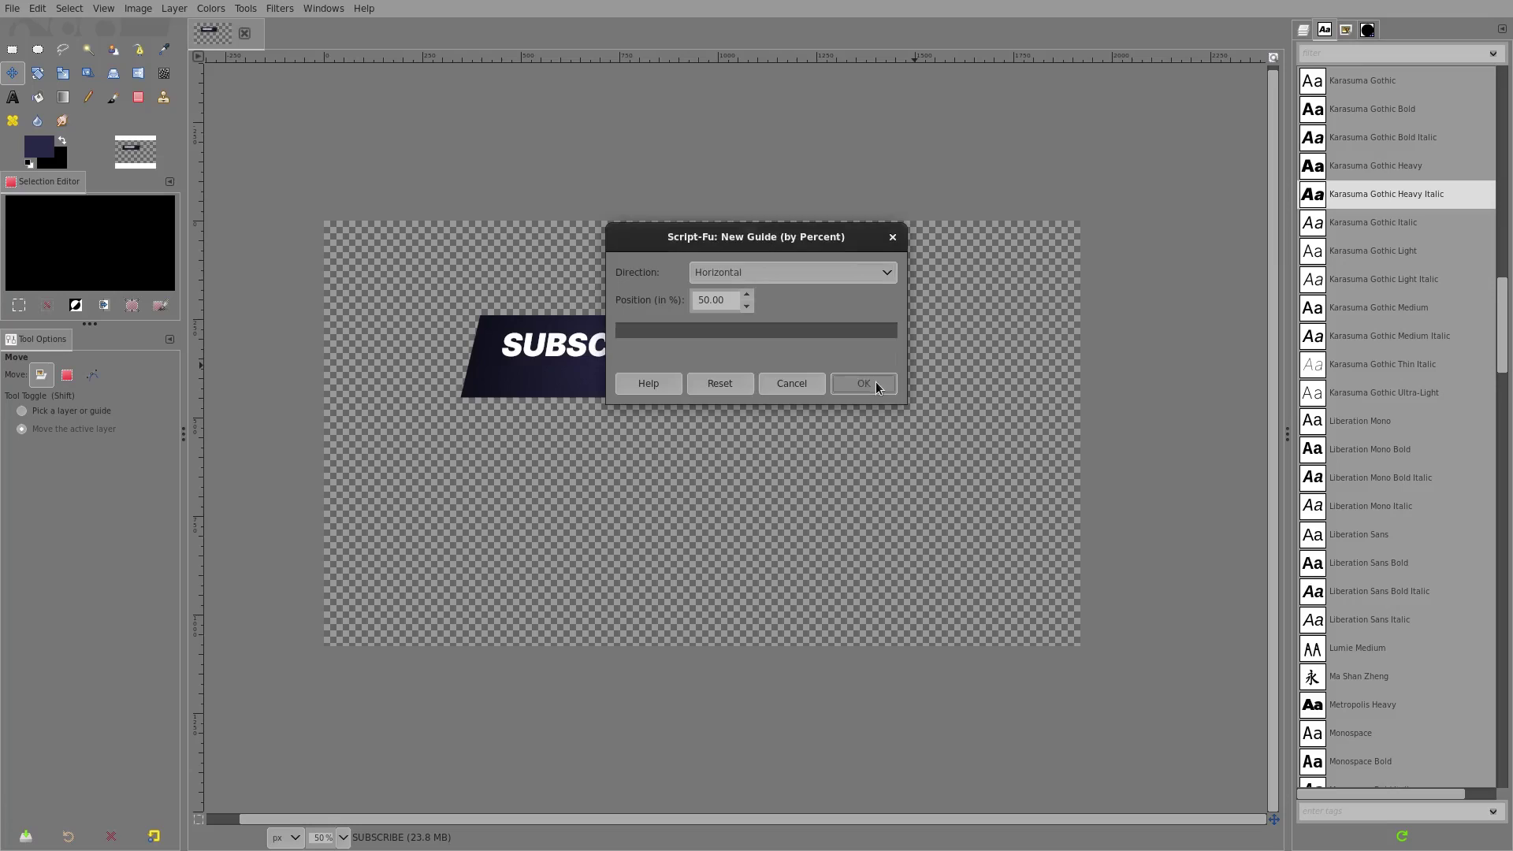
Add a horizontal guide and a vertical guide, each at 50% of the image
click(863, 384)
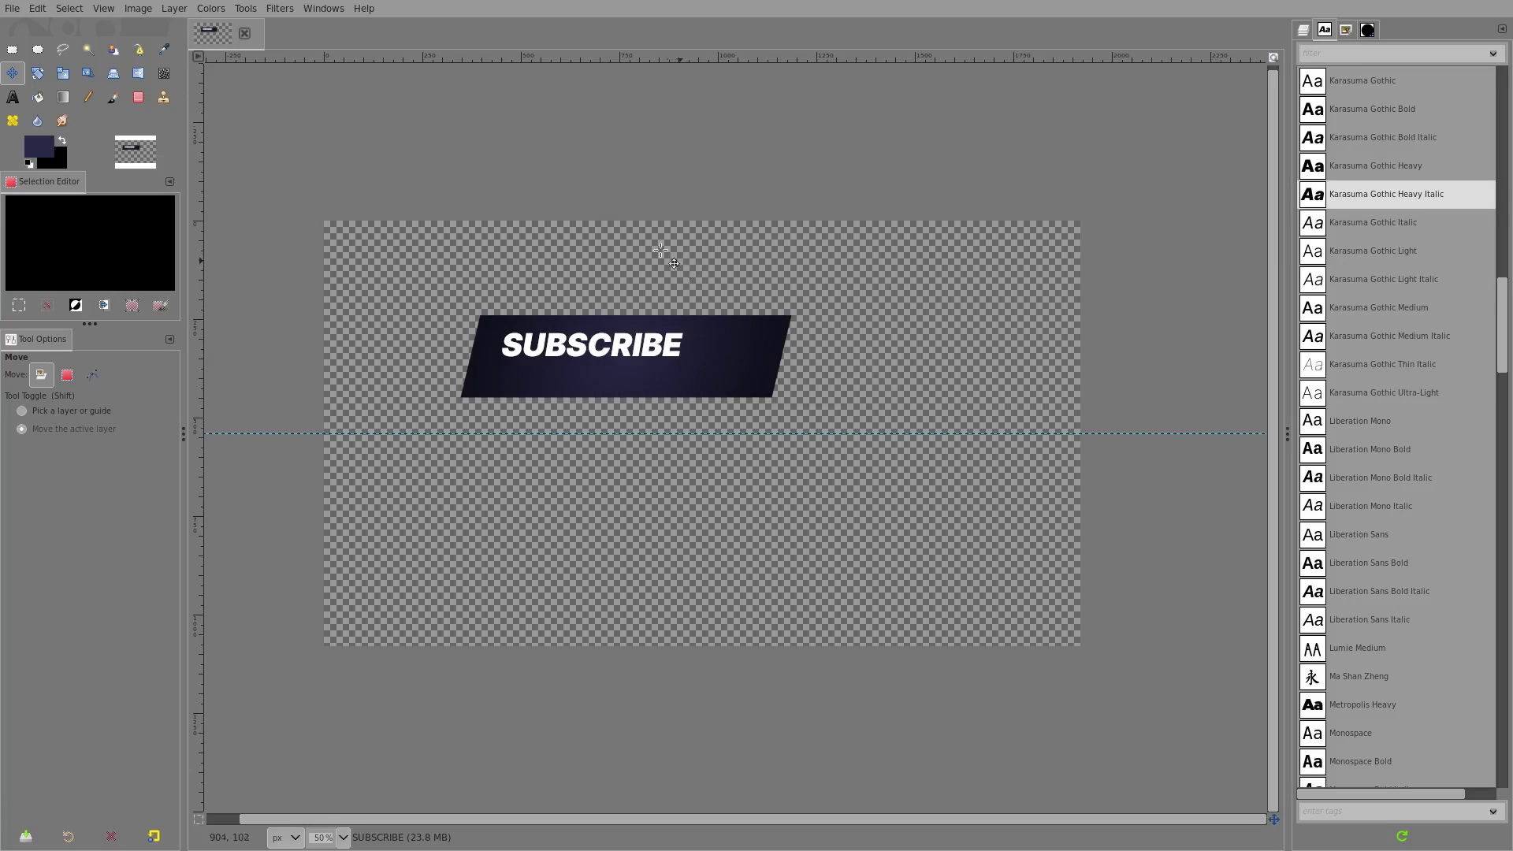
key(z)
click(758, 277)
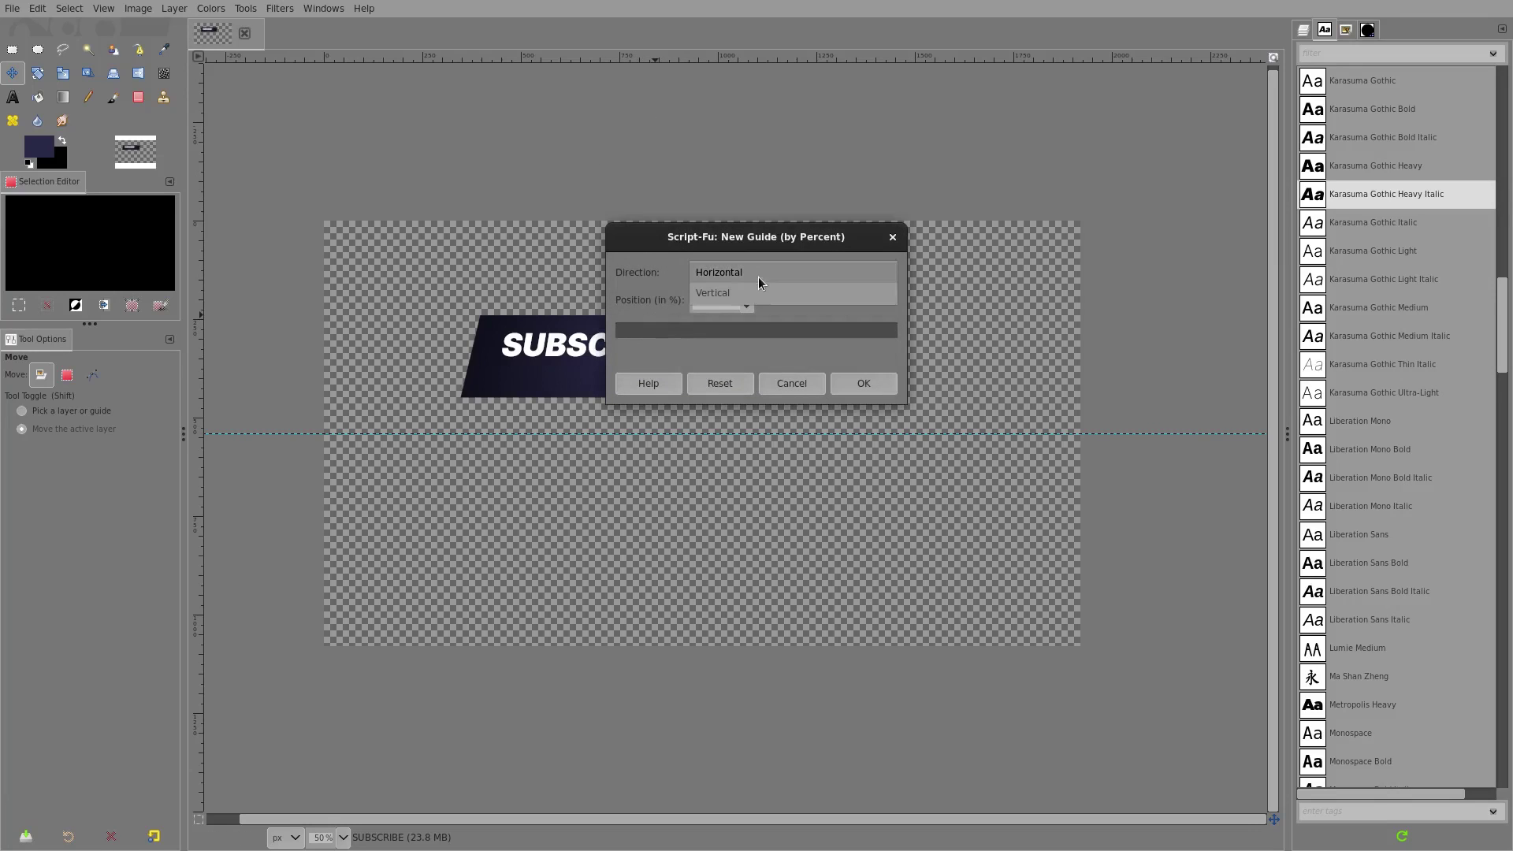
click(758, 286)
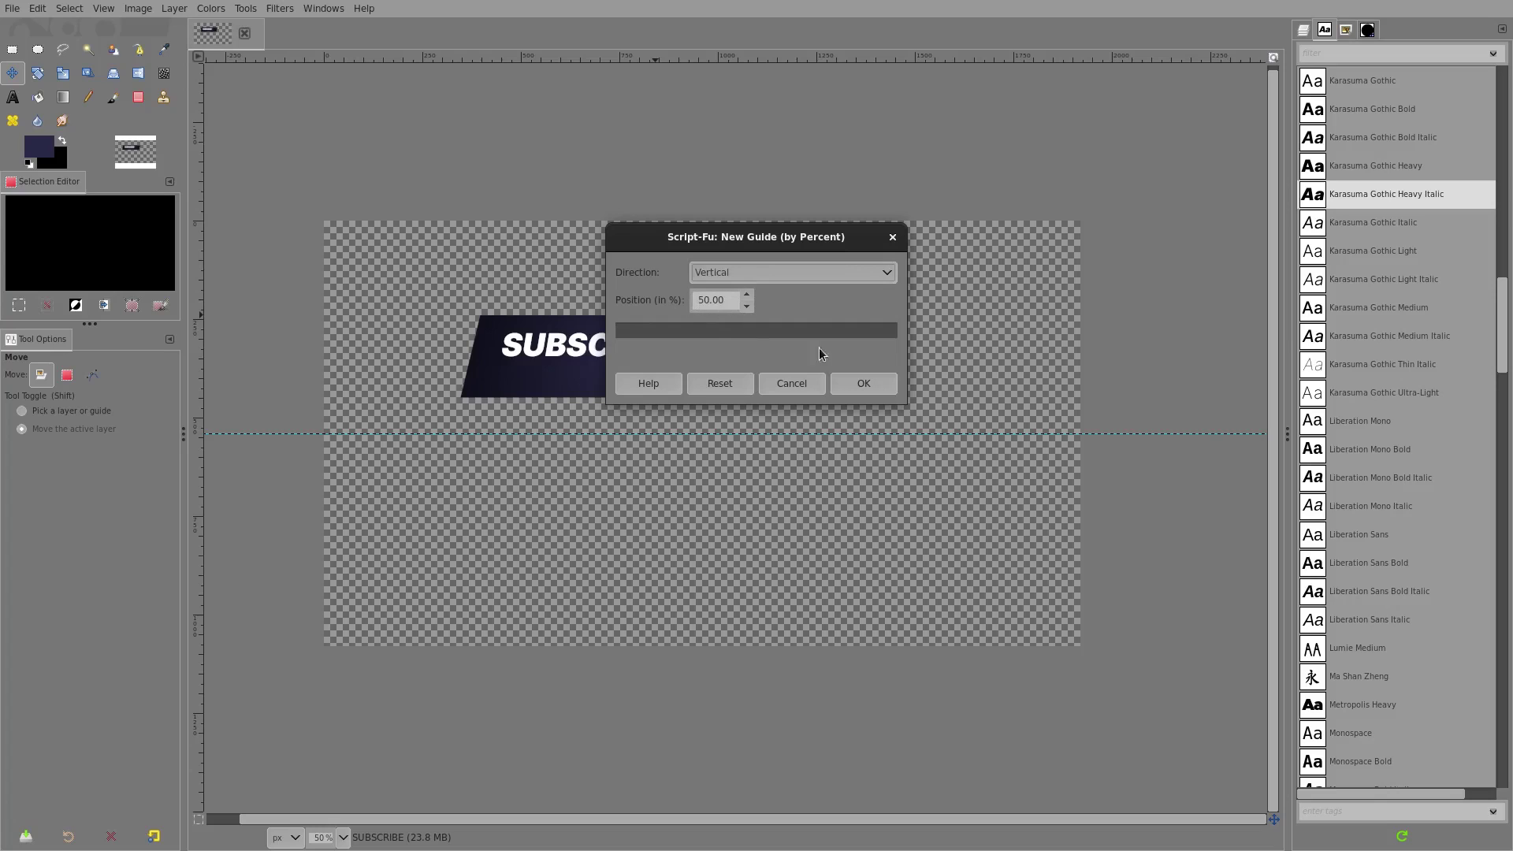
click(861, 385)
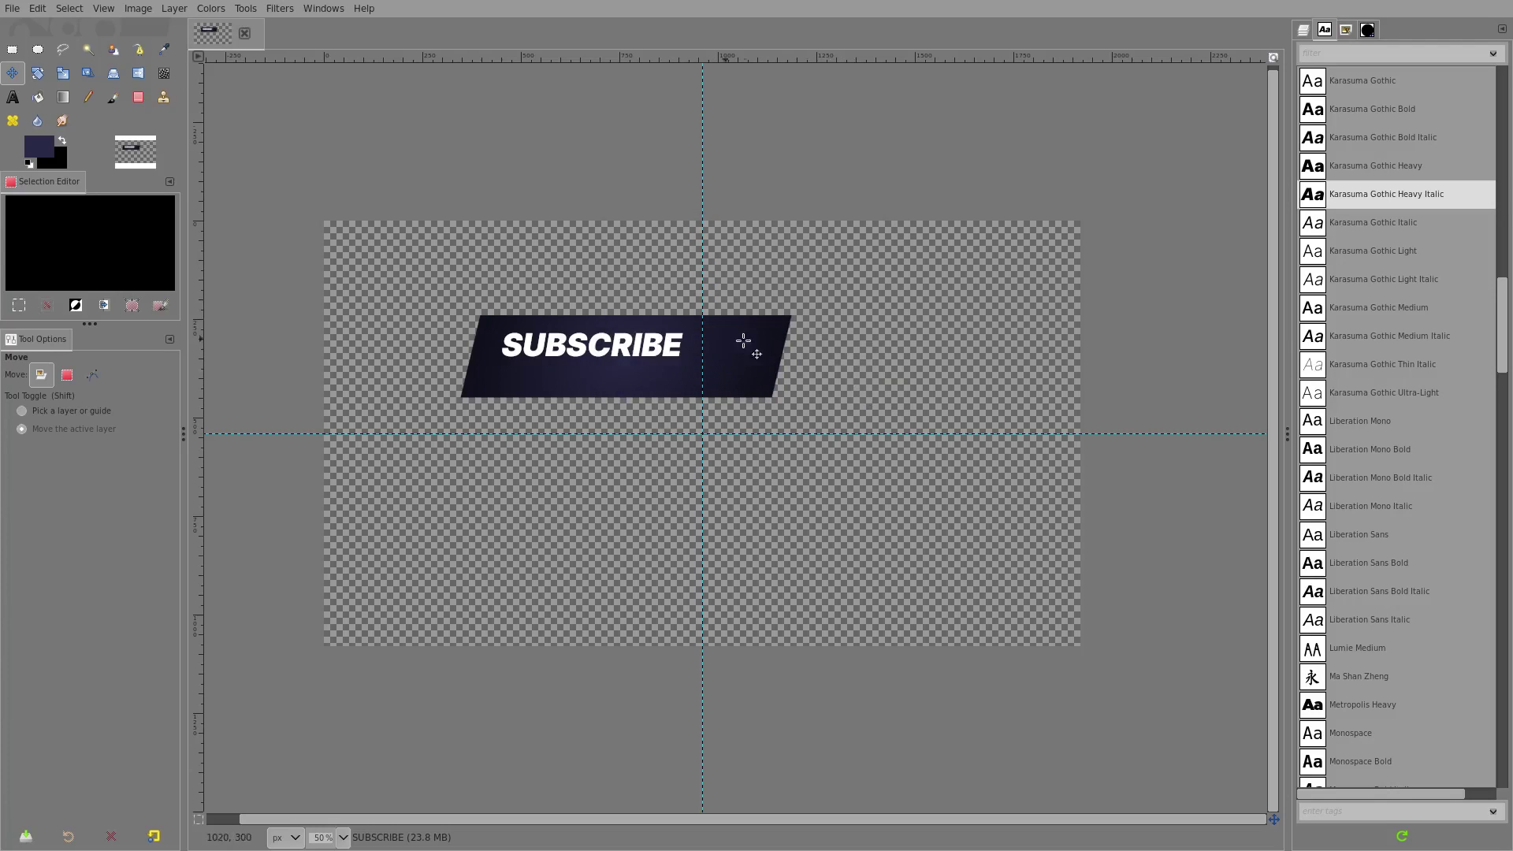
Move the parallelogram and the SUBSCRIBE text so both are centered on the intersection of the guides
drag(738, 361, 845, 454)
key(plus)
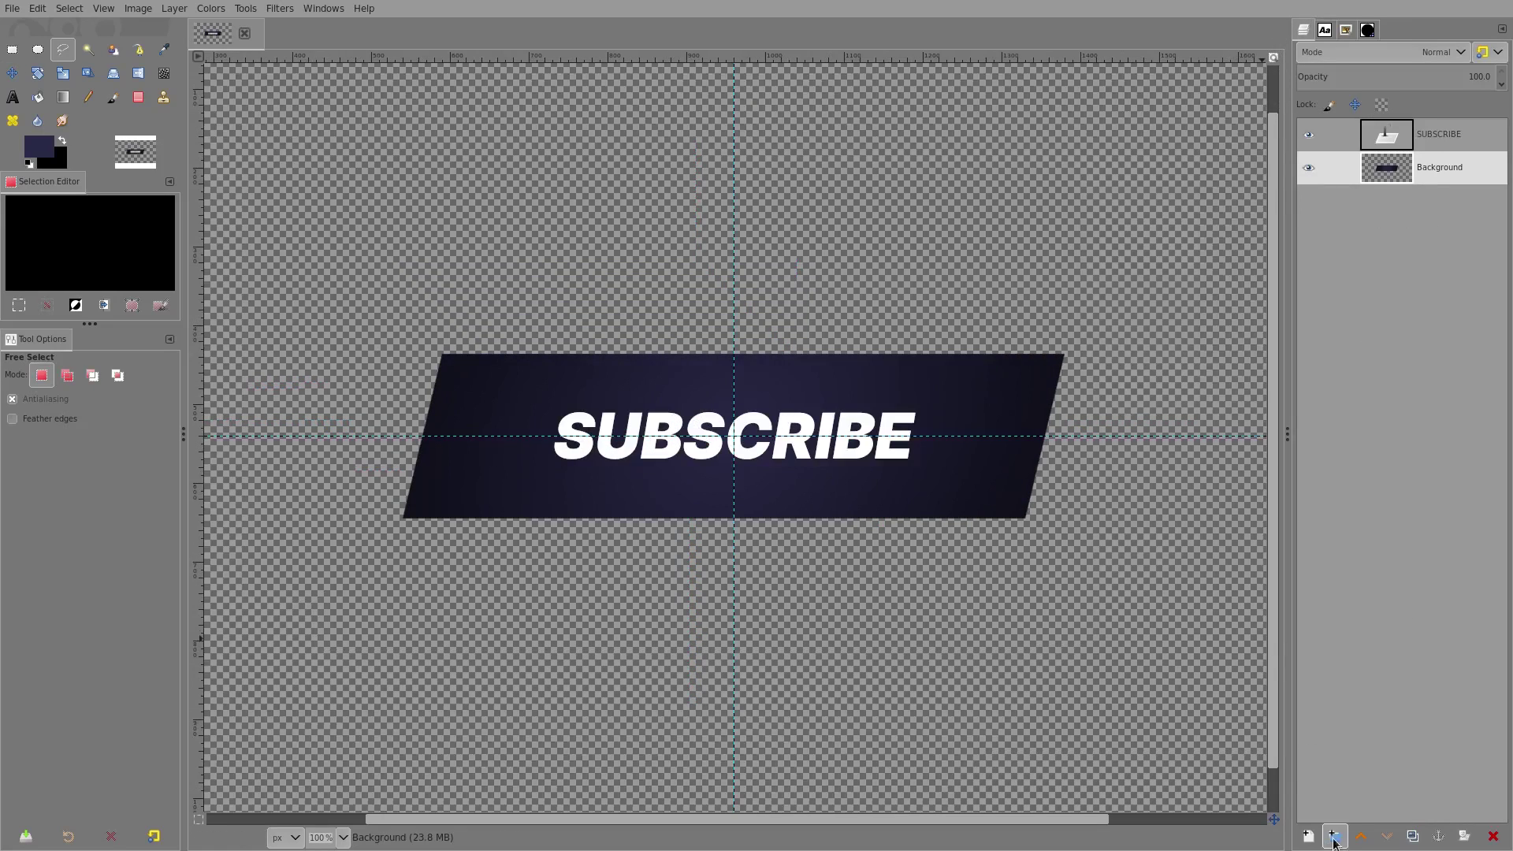
Add a transparent 1920 × 1080 px layer directly above the Background layer and make it active
click(1308, 837)
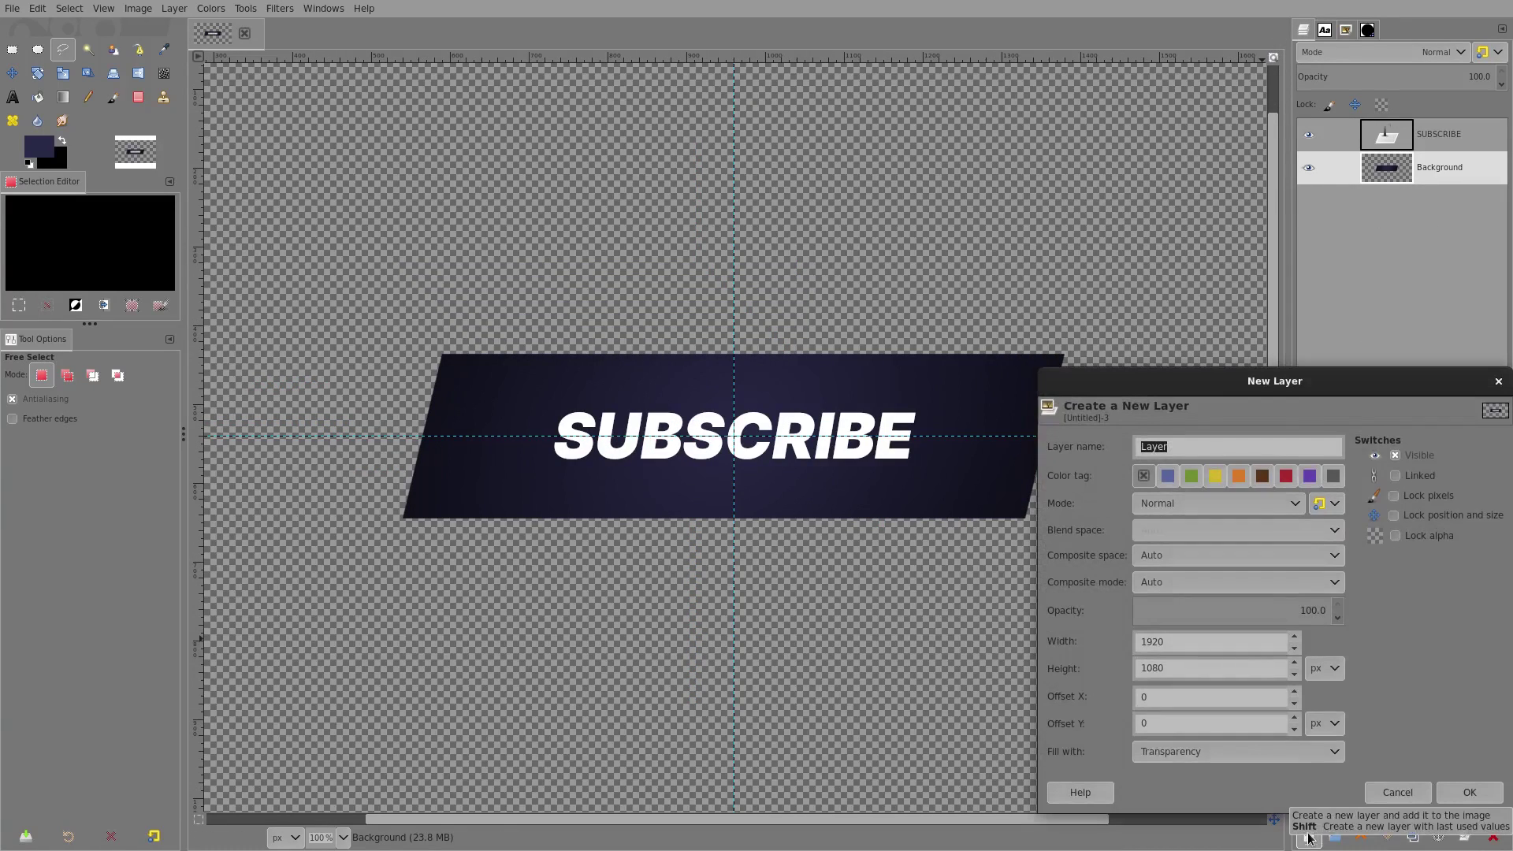
click(1468, 791)
click(1397, 210)
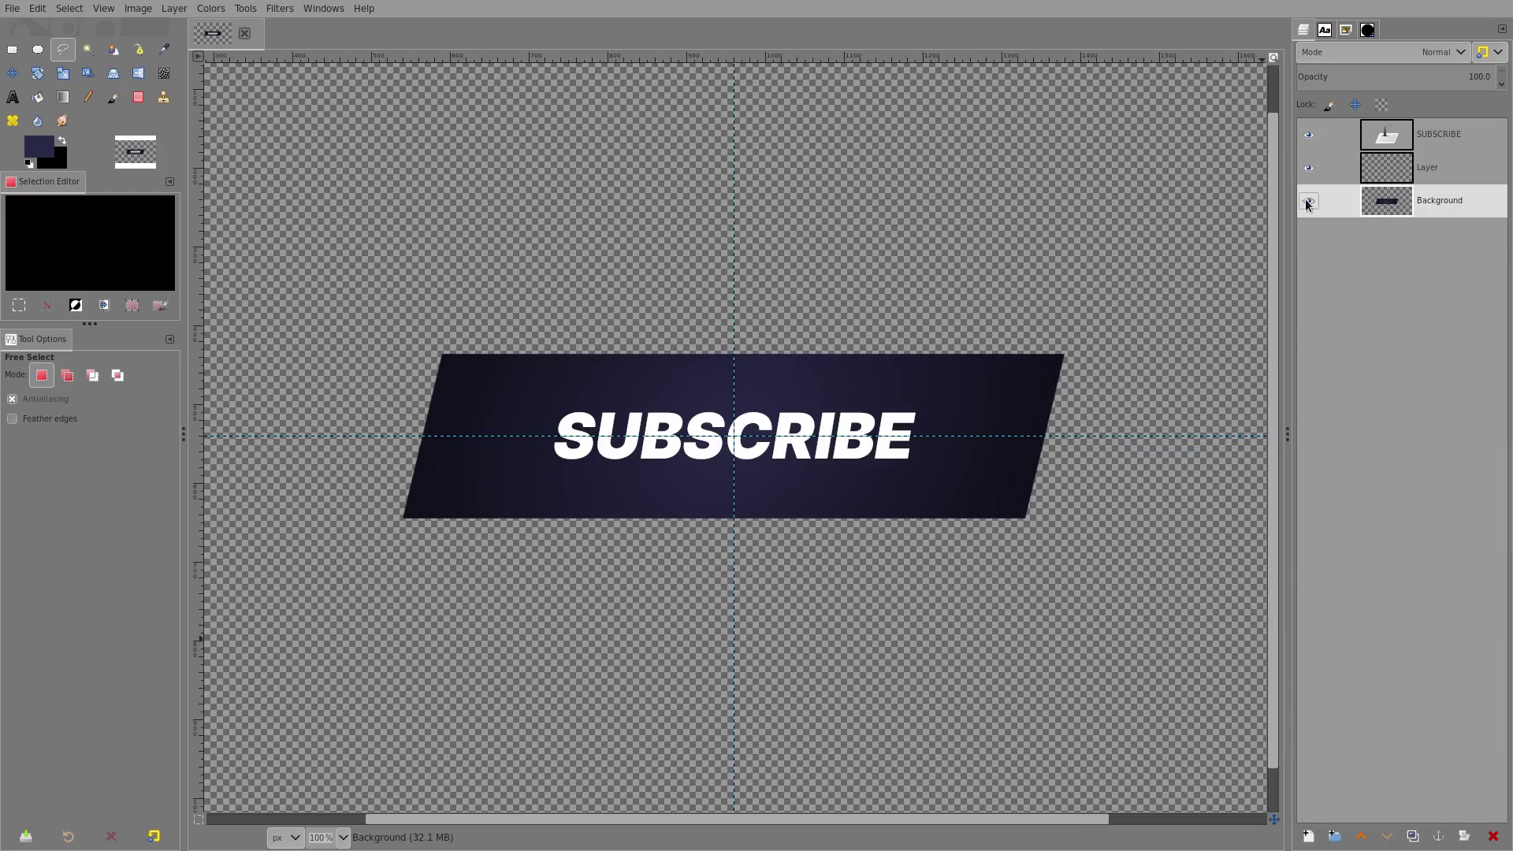
click(1307, 201)
click(1307, 201)
click(1399, 175)
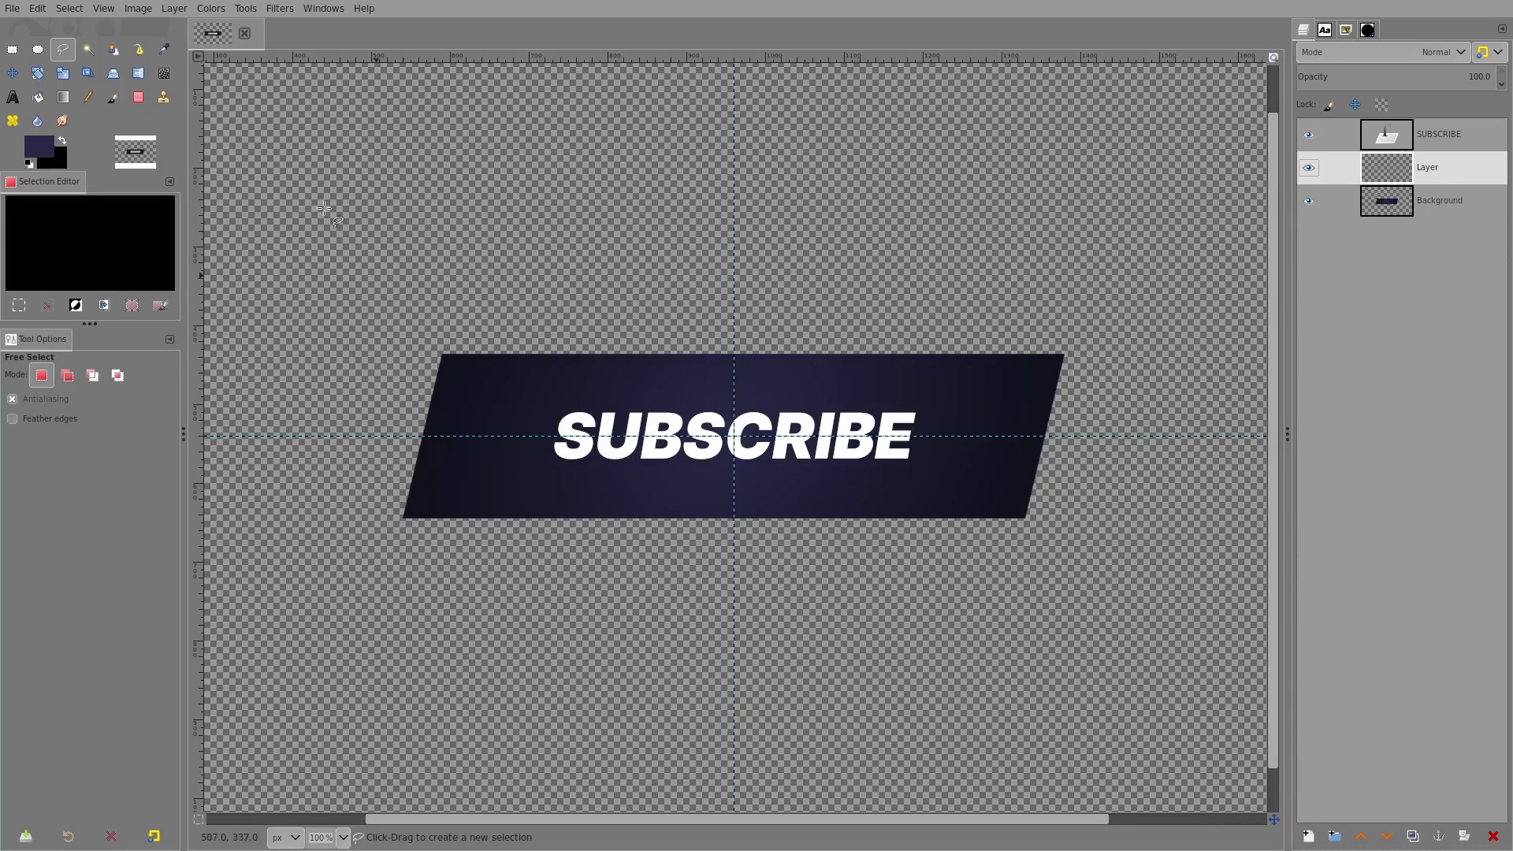
Start a Free Select polygon at the parallelogram's upper-left corner and extend its edge to just outside the upper-right corner
ctrl+scroll(516, 392, up, 5)
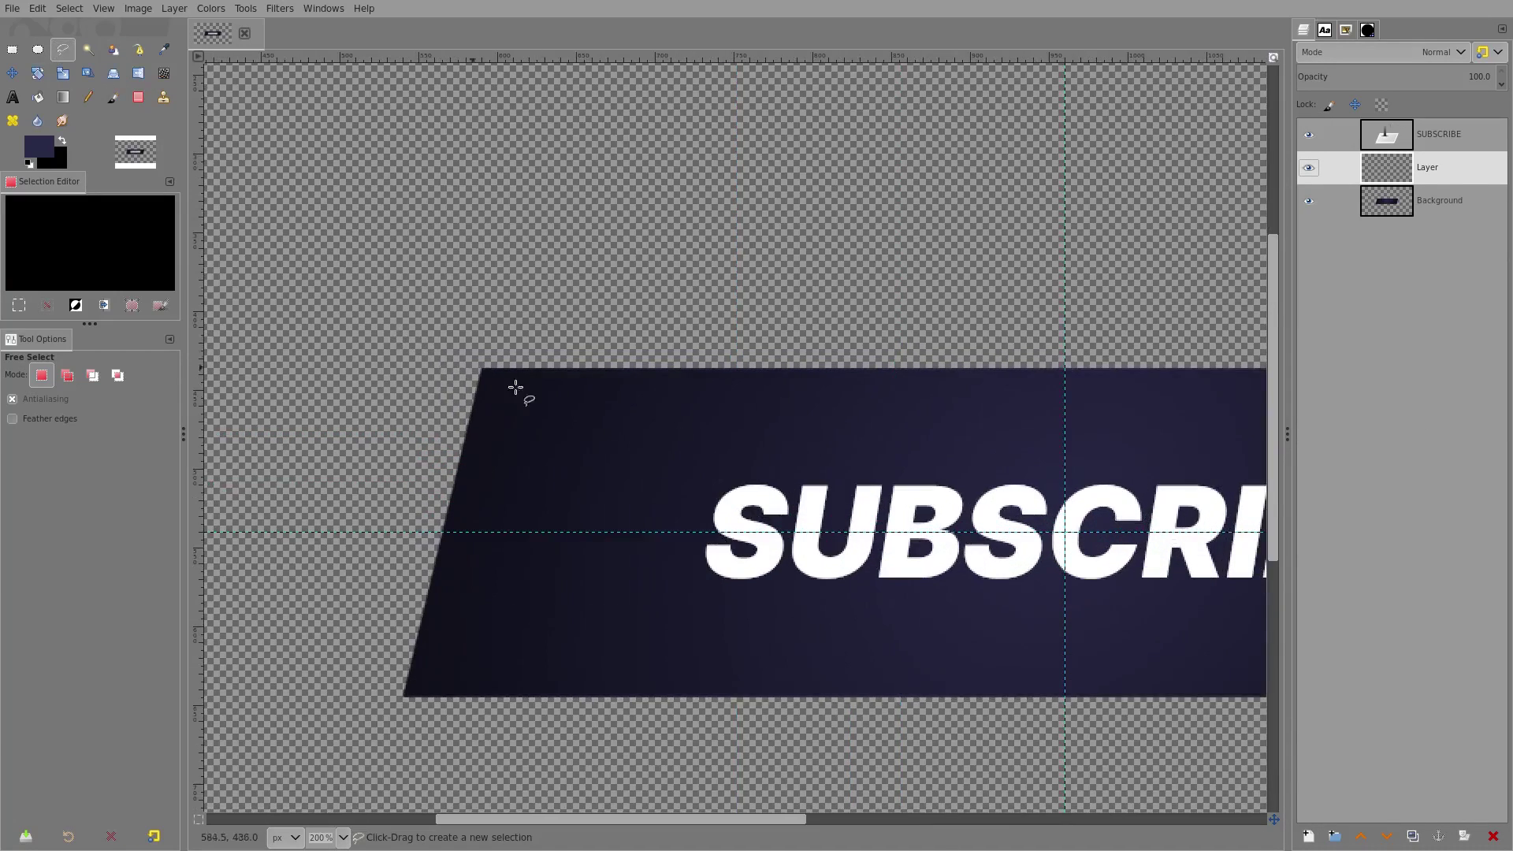
click(350, 307)
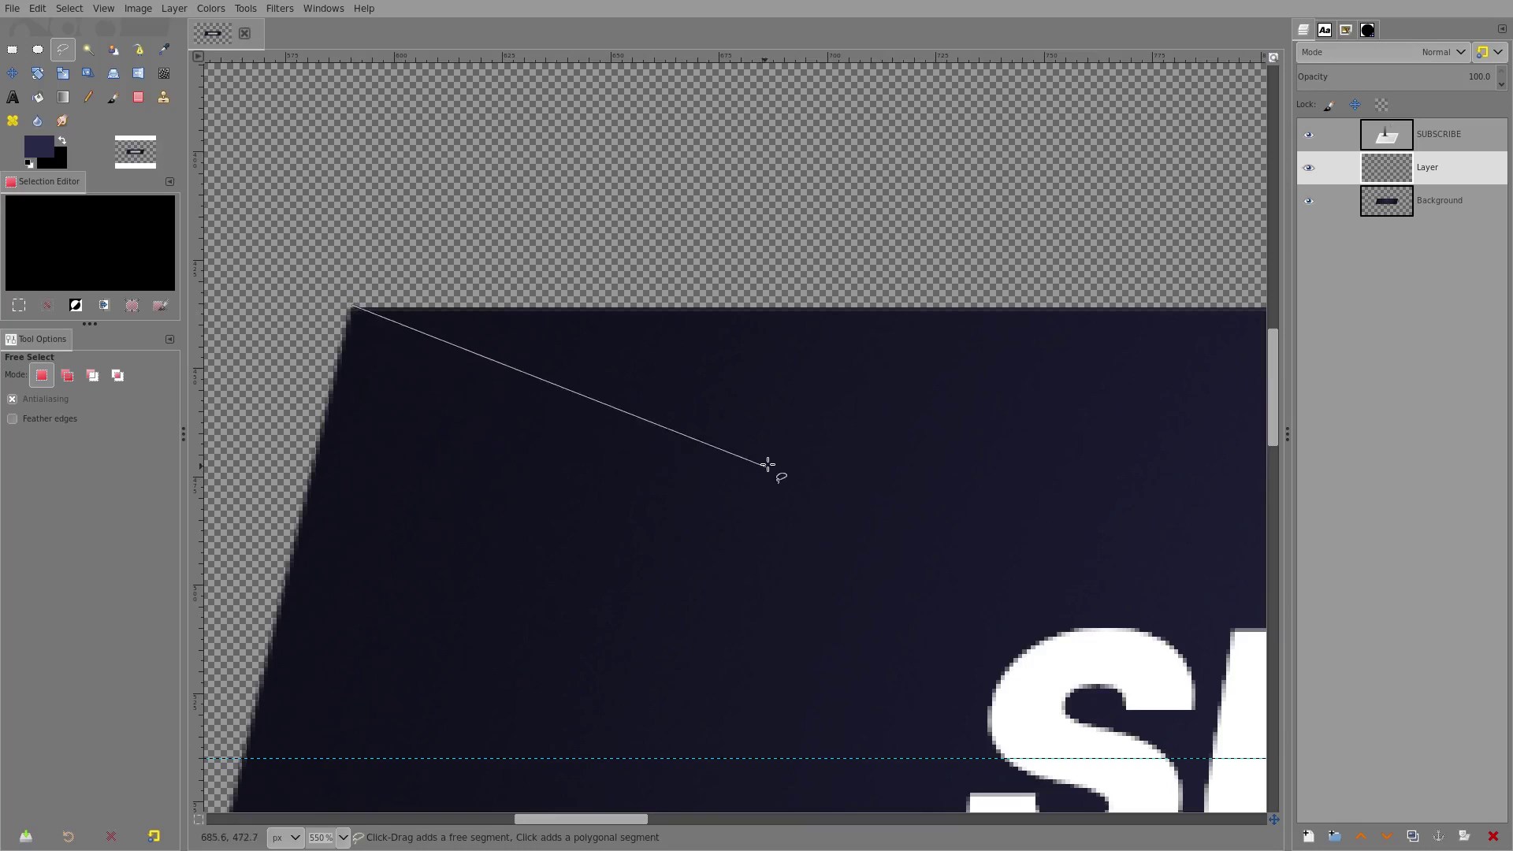
scroll(770, 463, down, 4)
scroll(716, 420, right, 5)
scroll(971, 392, up, 4)
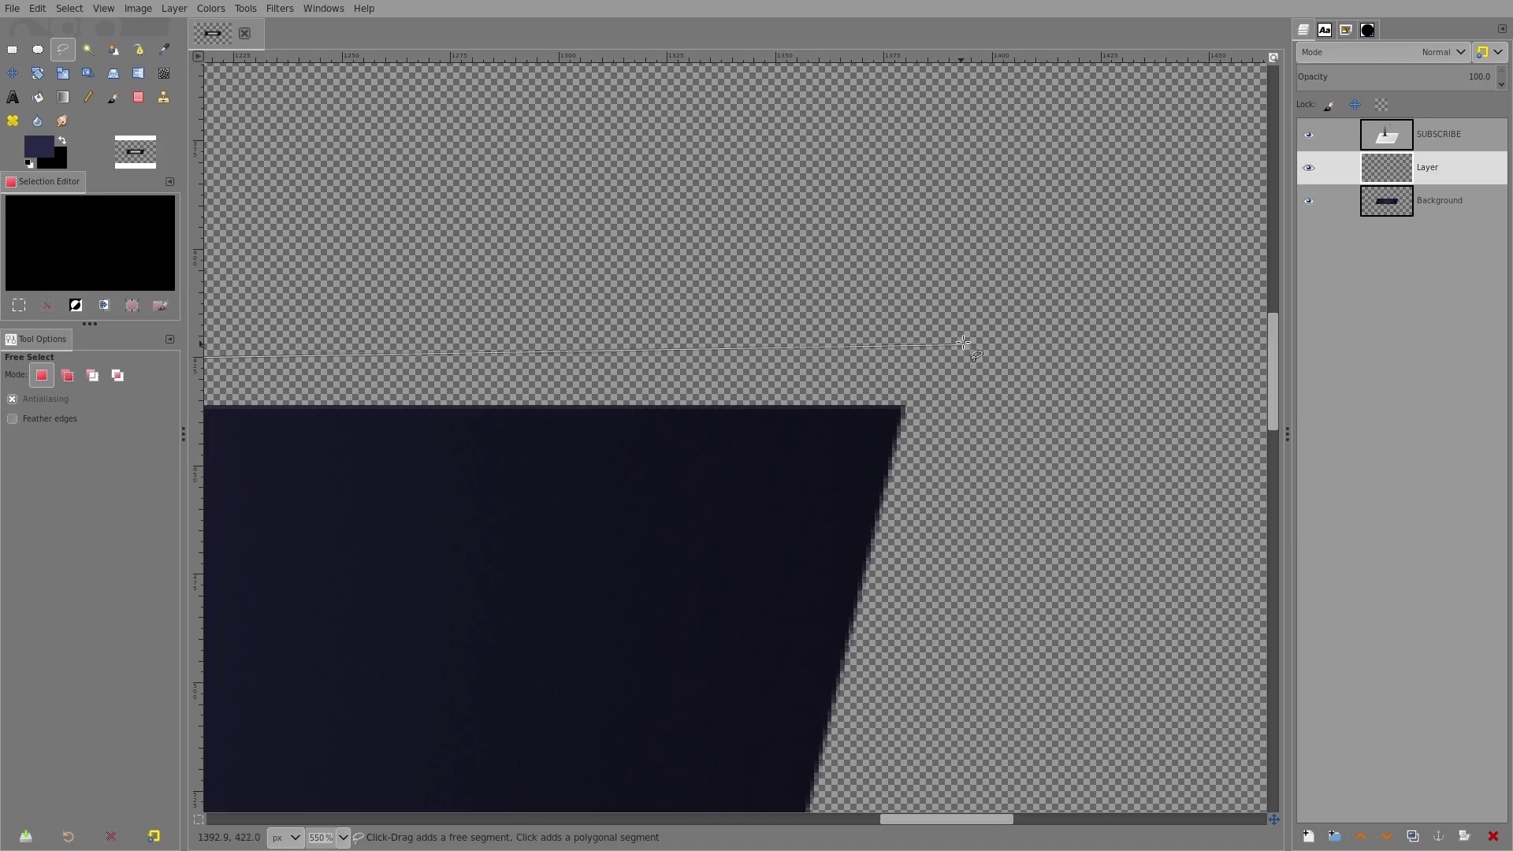
click(968, 332)
key(ctrl)
scroll(878, 536, down, 3)
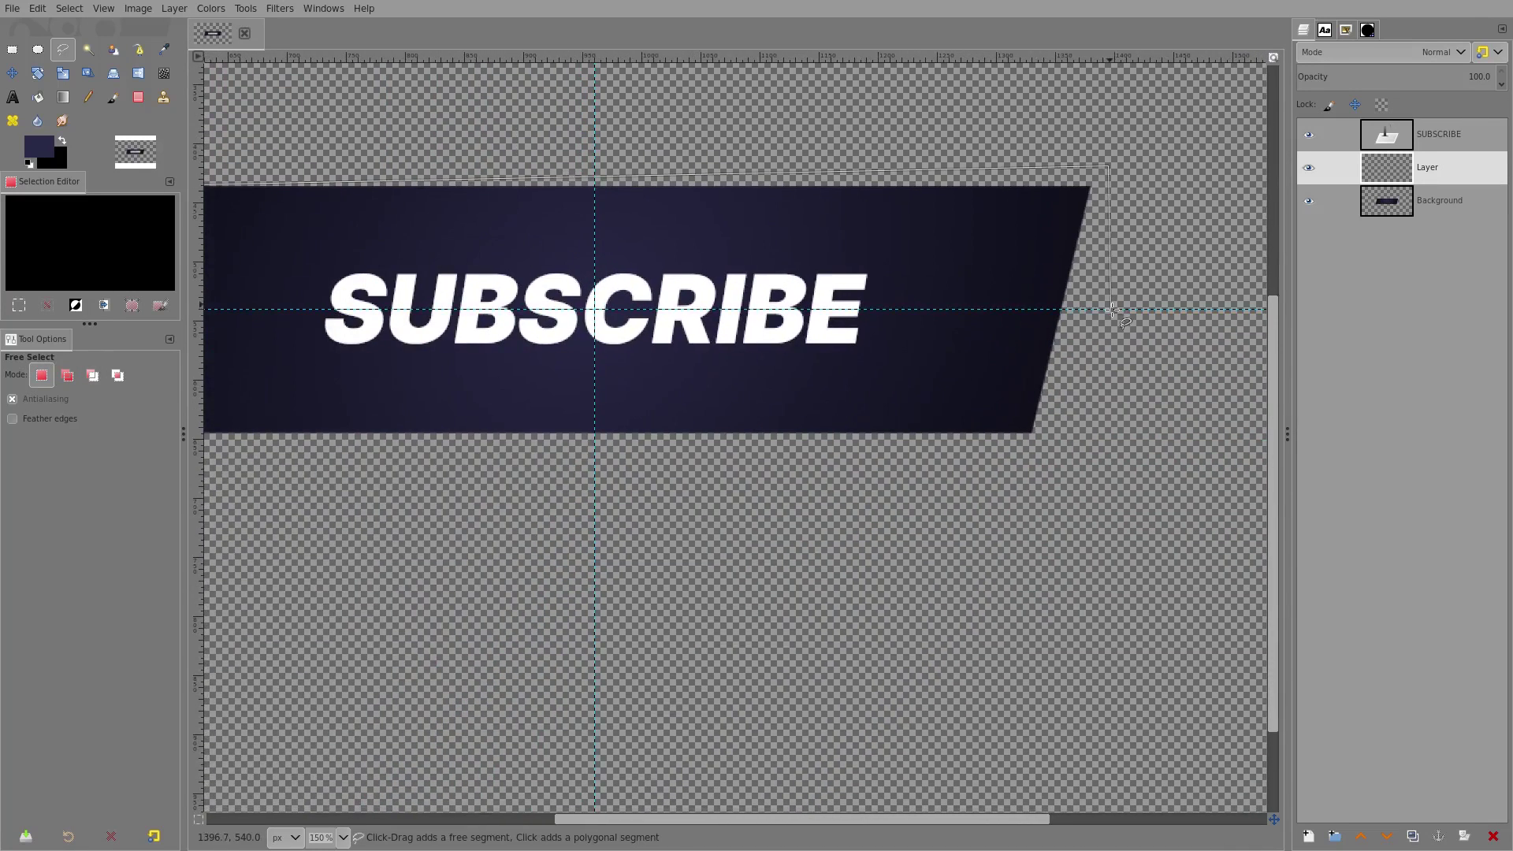
scroll(1114, 310, up, 2)
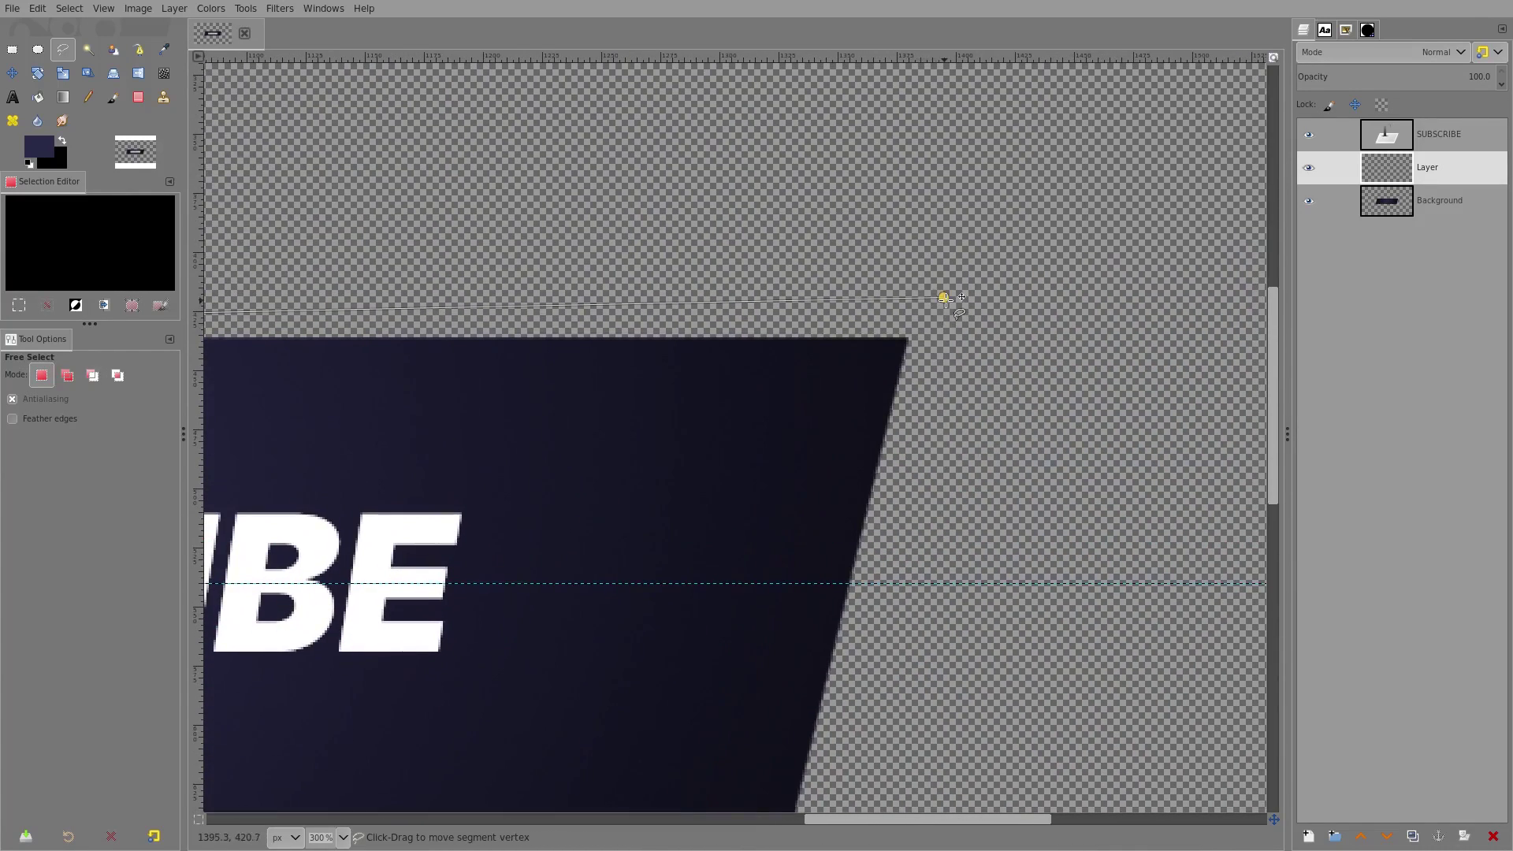
drag(944, 298, 972, 275)
drag(835, 670, 822, 608)
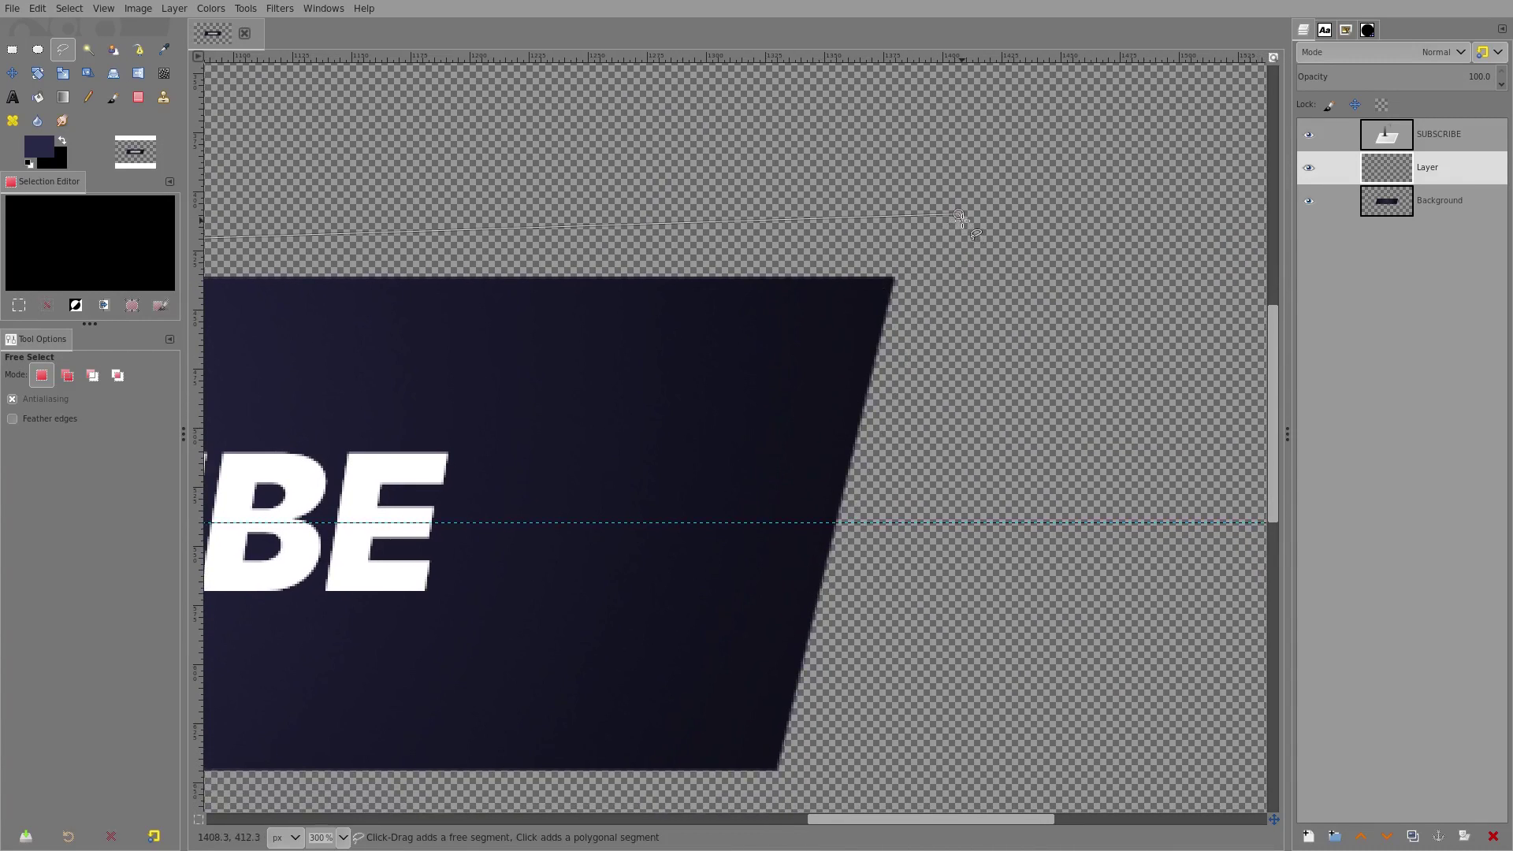
drag(959, 213, 966, 215)
Continue the Free Select outline down outside the slanted right edge to the parallelogram's lower-right corner
scroll(819, 631, down, 2)
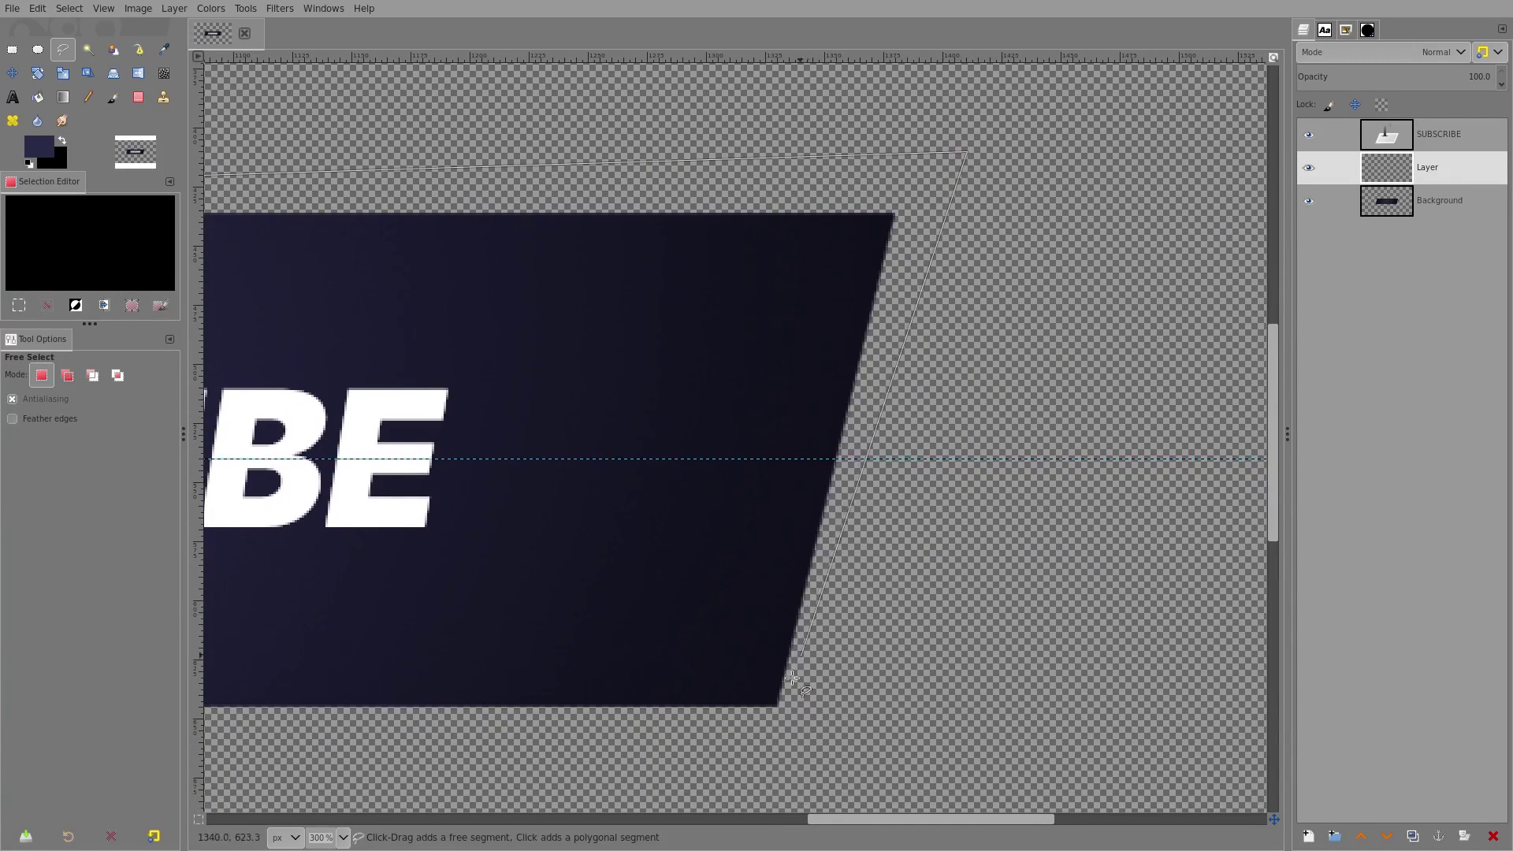
click(776, 703)
ctrl+scroll(777, 700, up, 6)
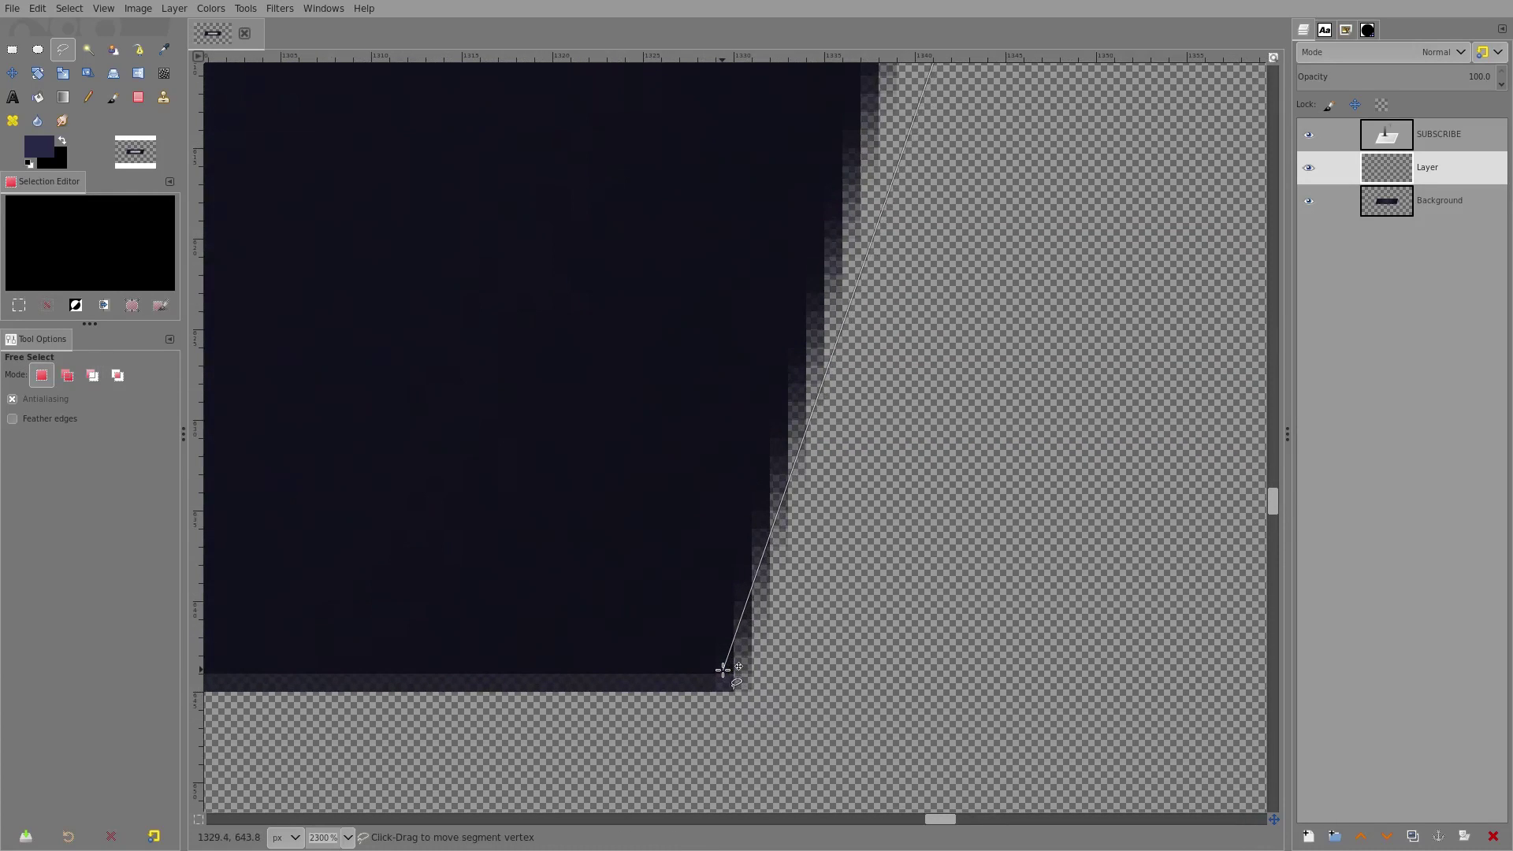
Run the Free Select outline diagonally across the banner, close it at the upper-left corner and commit the selection
ctrl+scroll(721, 674, down, 9)
drag(731, 565, 1087, 565)
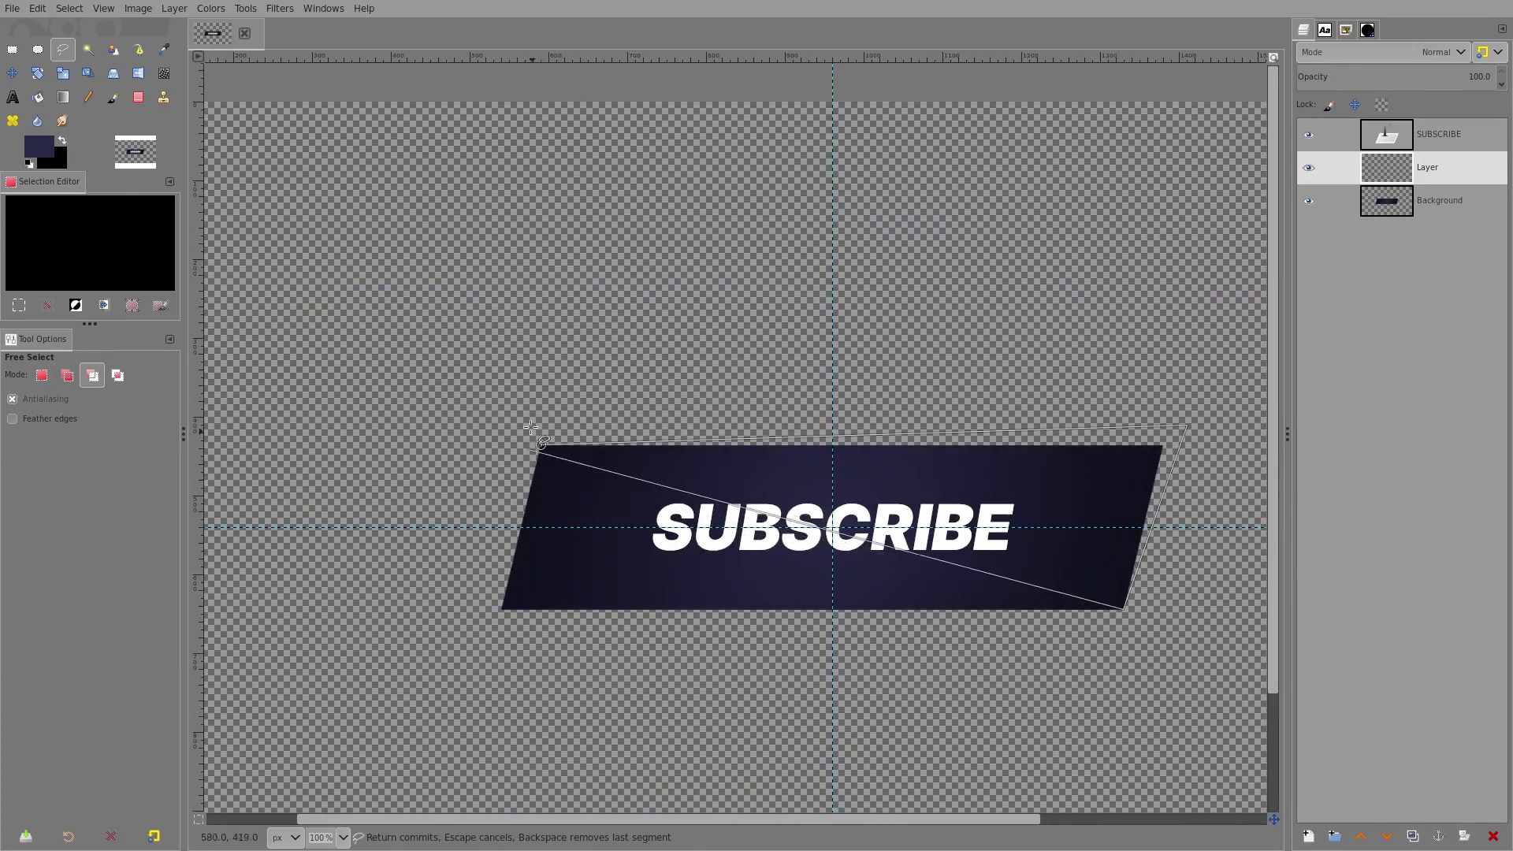
ctrl+scroll(538, 441, up, 6)
click(564, 485)
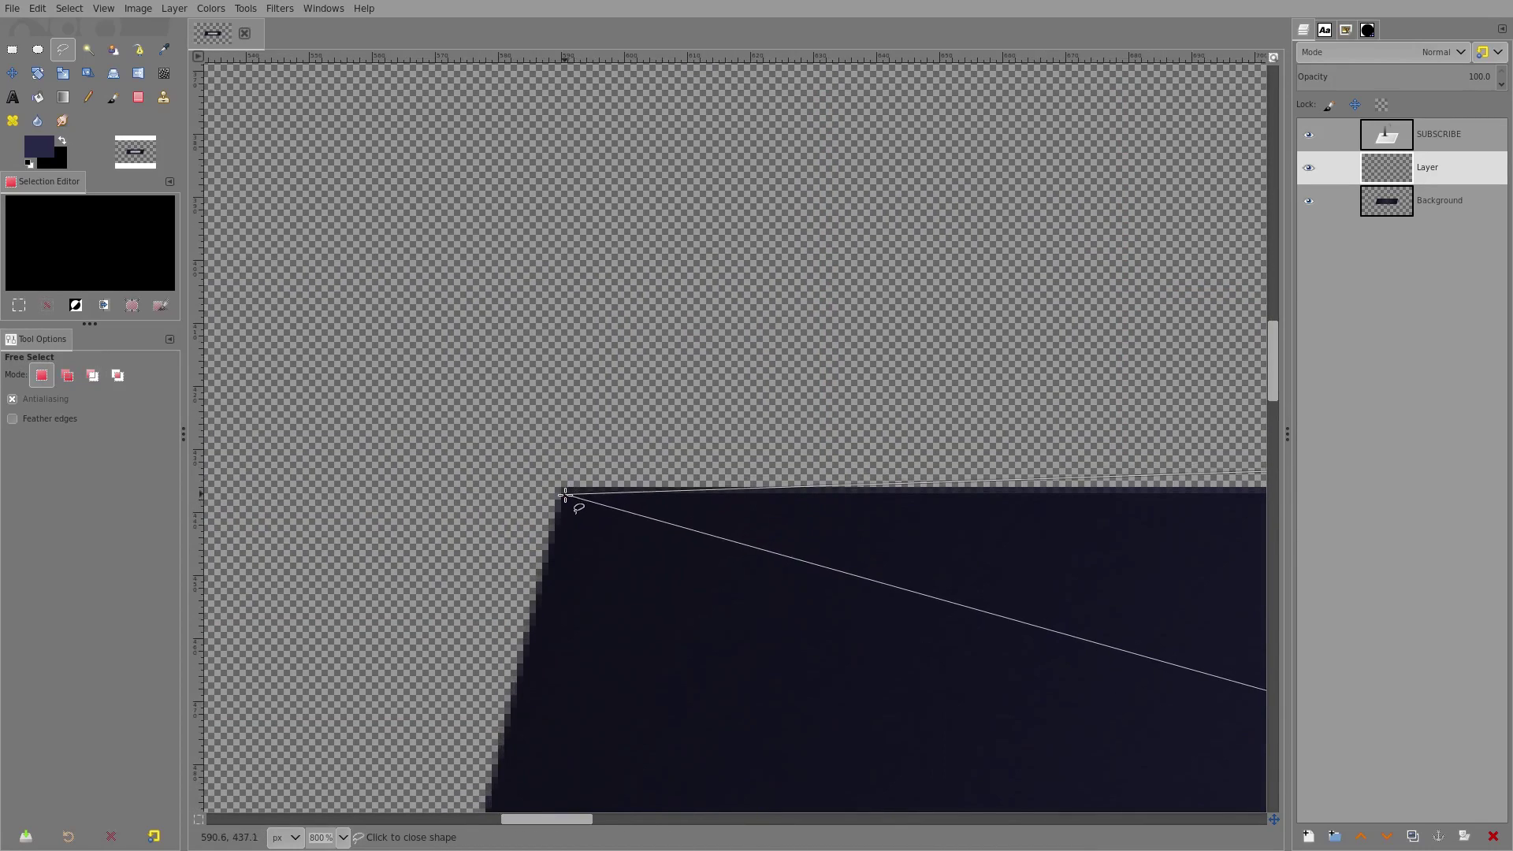
ctrl+scroll(662, 658, down, 7)
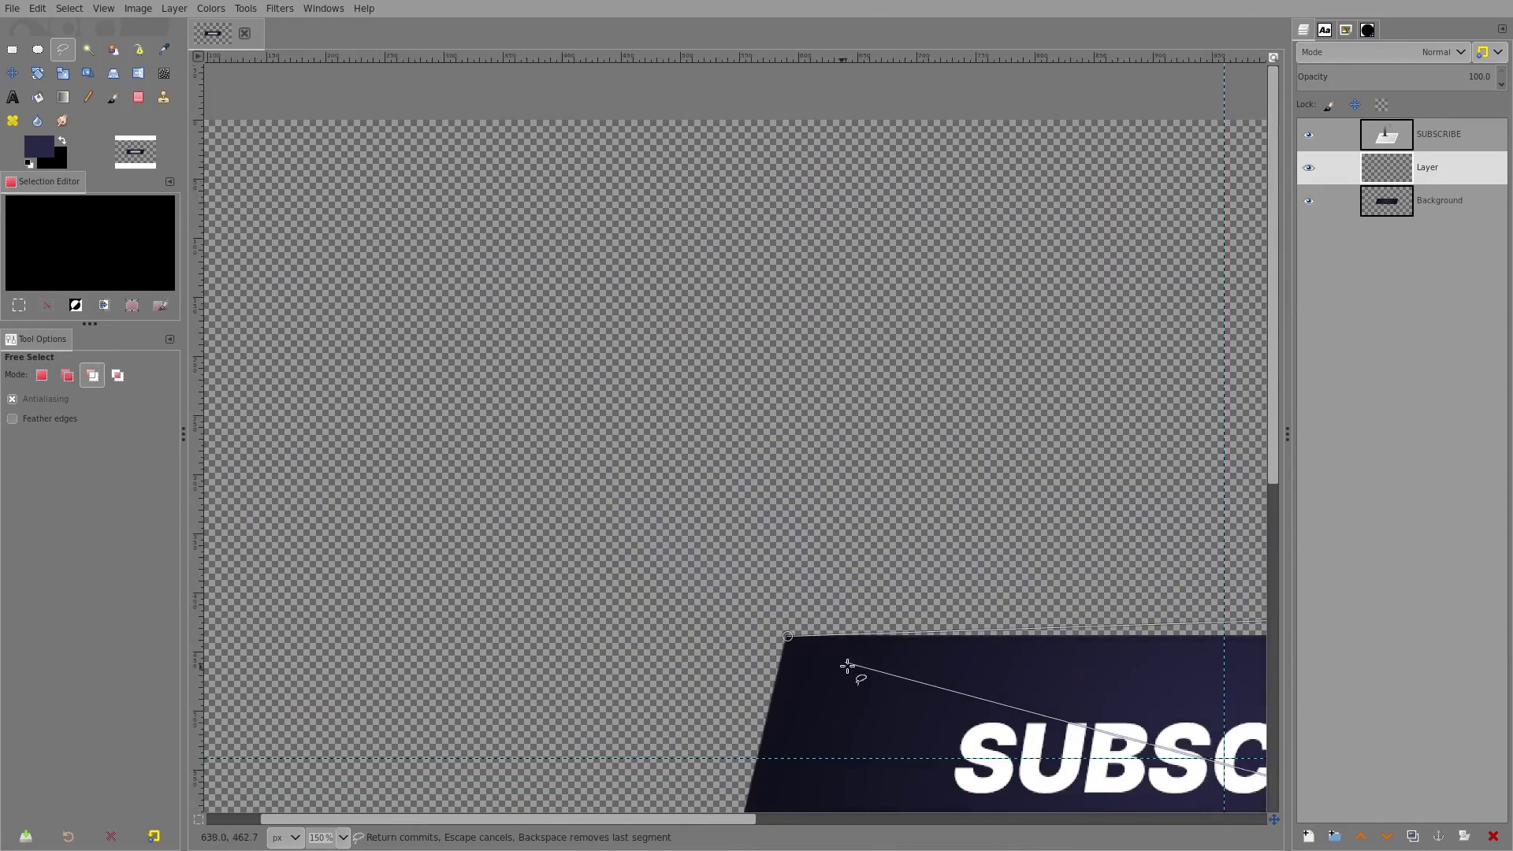
ctrl+scroll(473, 526, up, 1)
drag(474, 527, 491, 524)
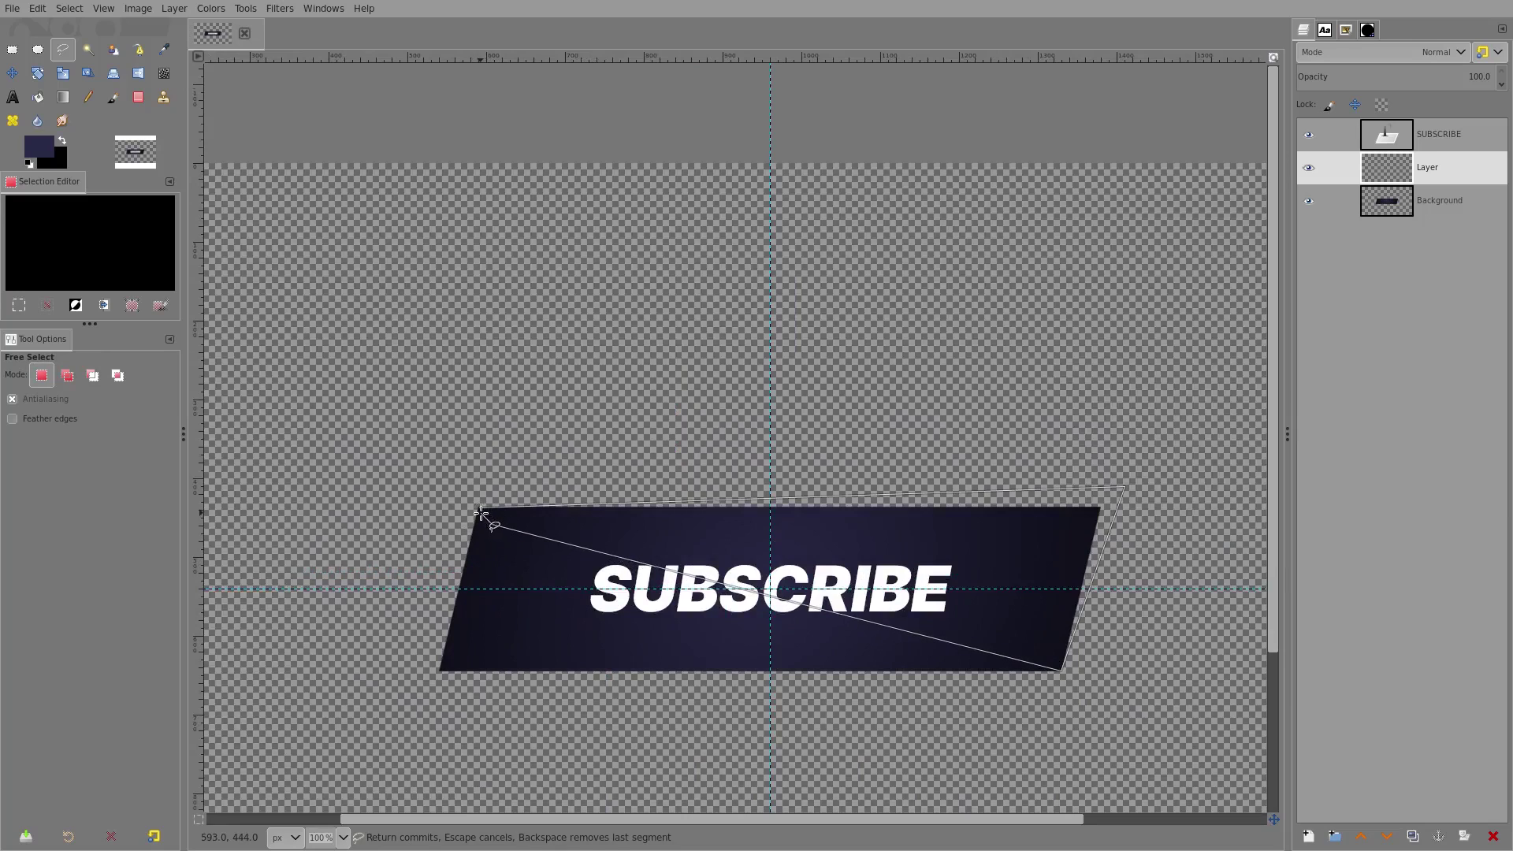
click(481, 513)
click(479, 508)
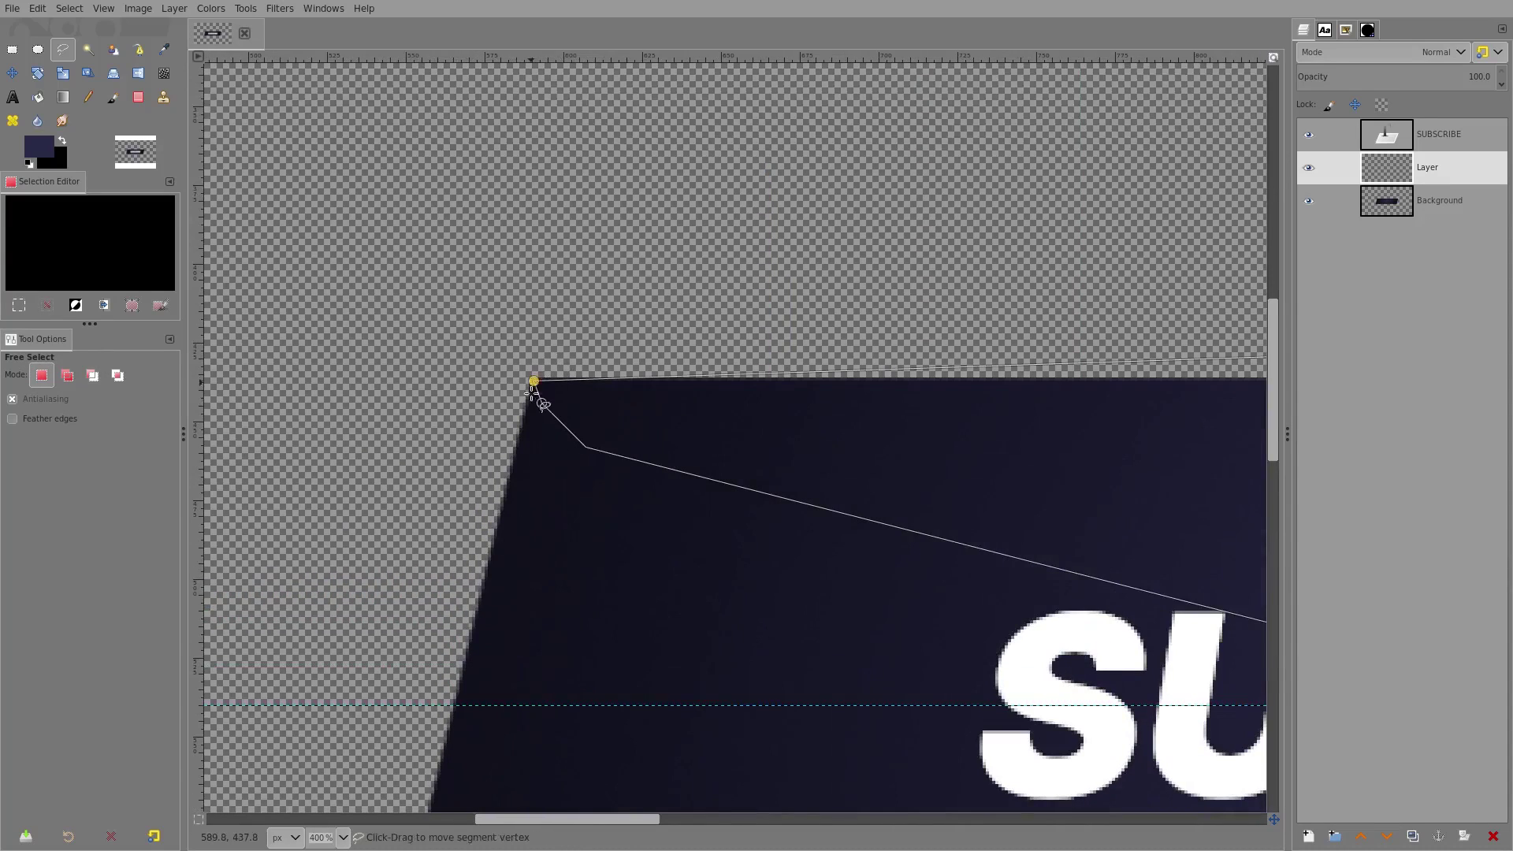
ctrl+scroll(765, 640, down, 4)
drag(765, 640, 543, 497)
drag(644, 544, 628, 507)
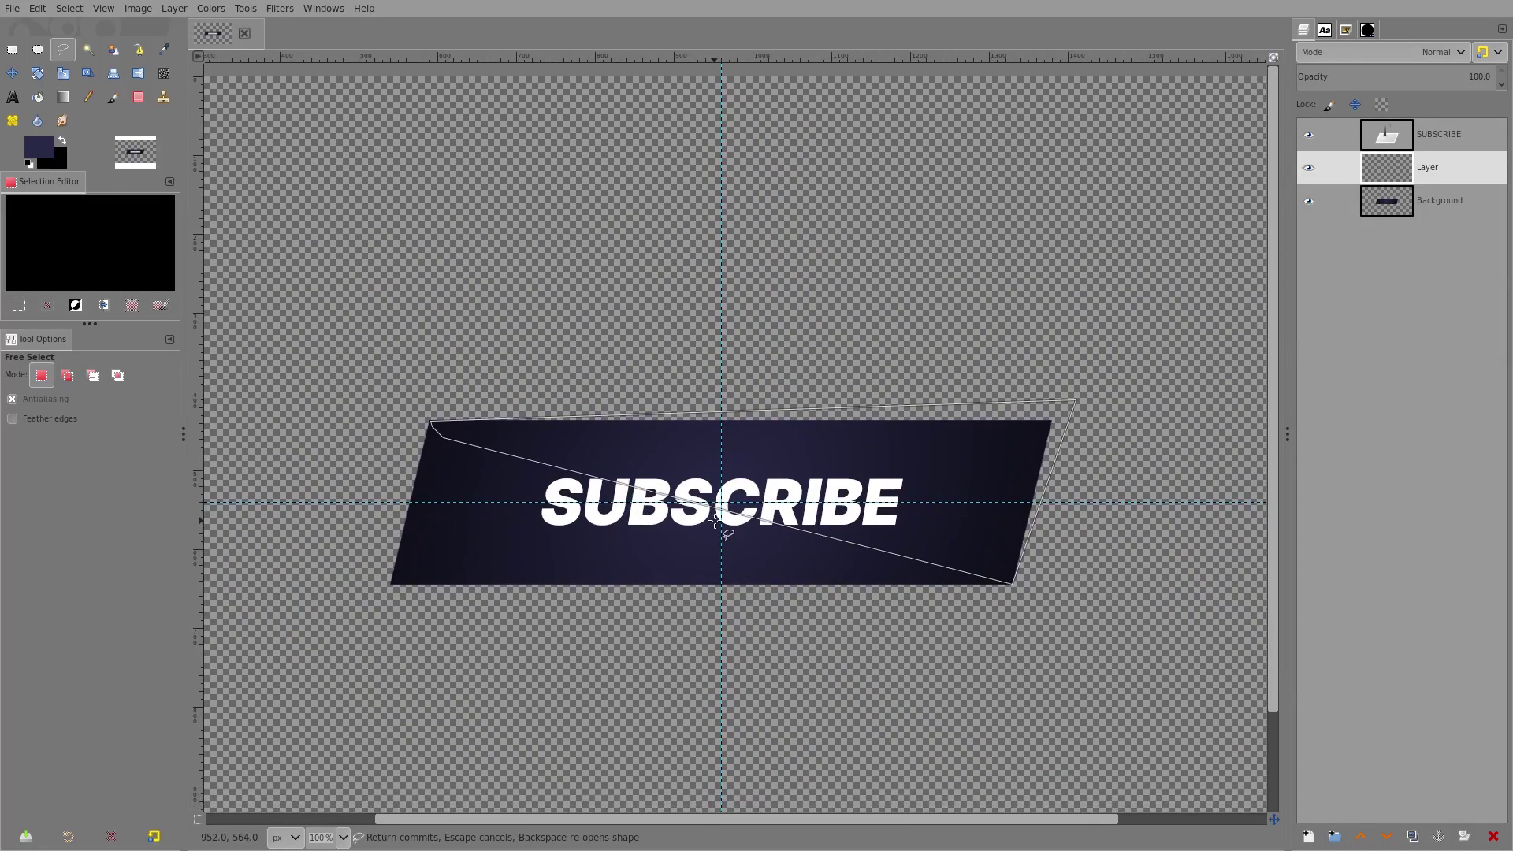
key(Return)
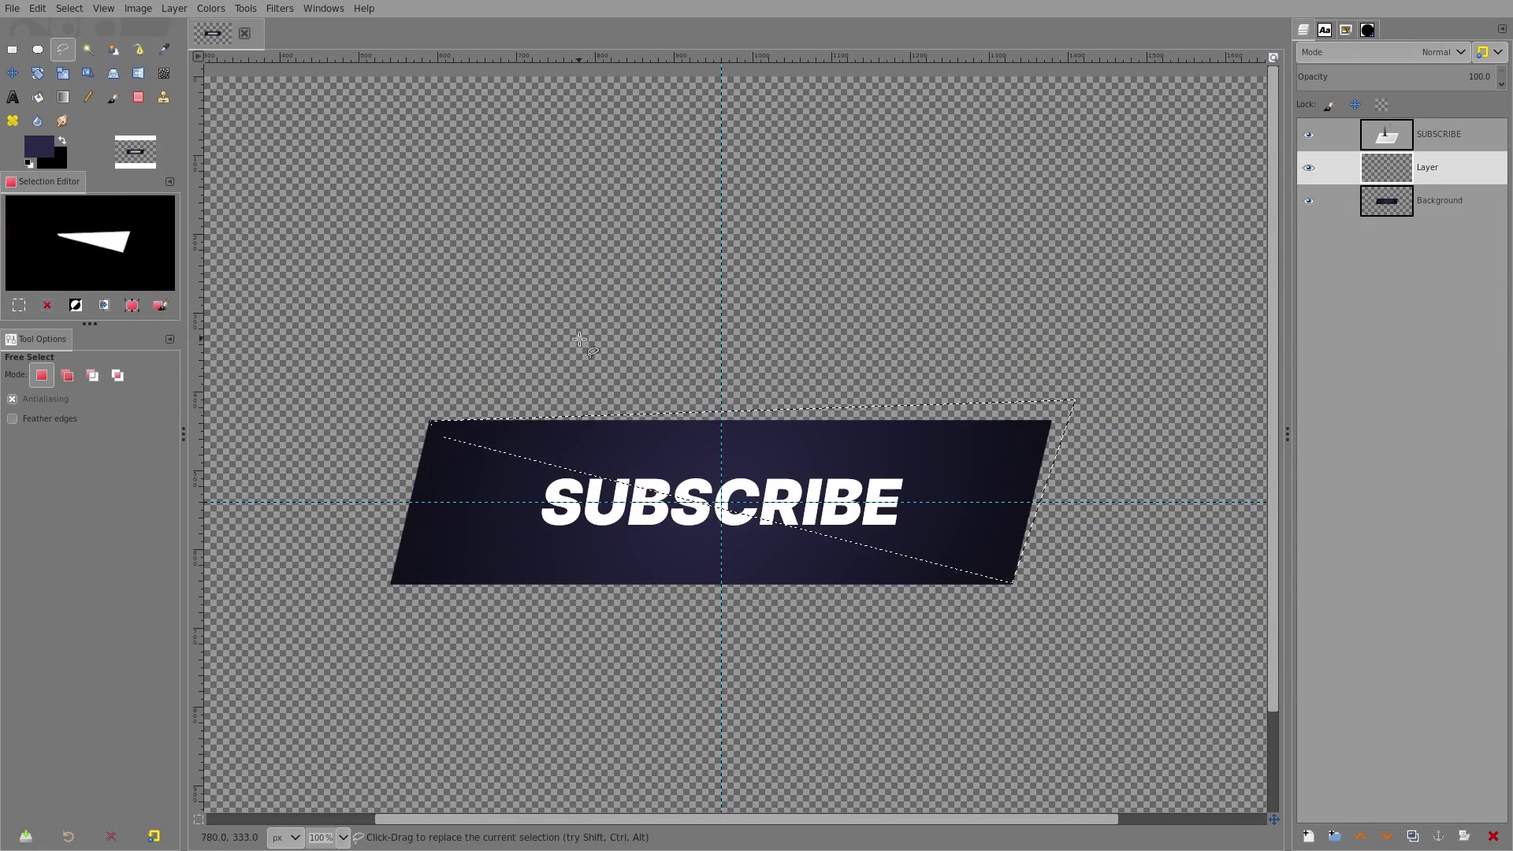
Set the foreground color to white and bucket-fill the selected wedge on the new layer
click(29, 163)
click(61, 142)
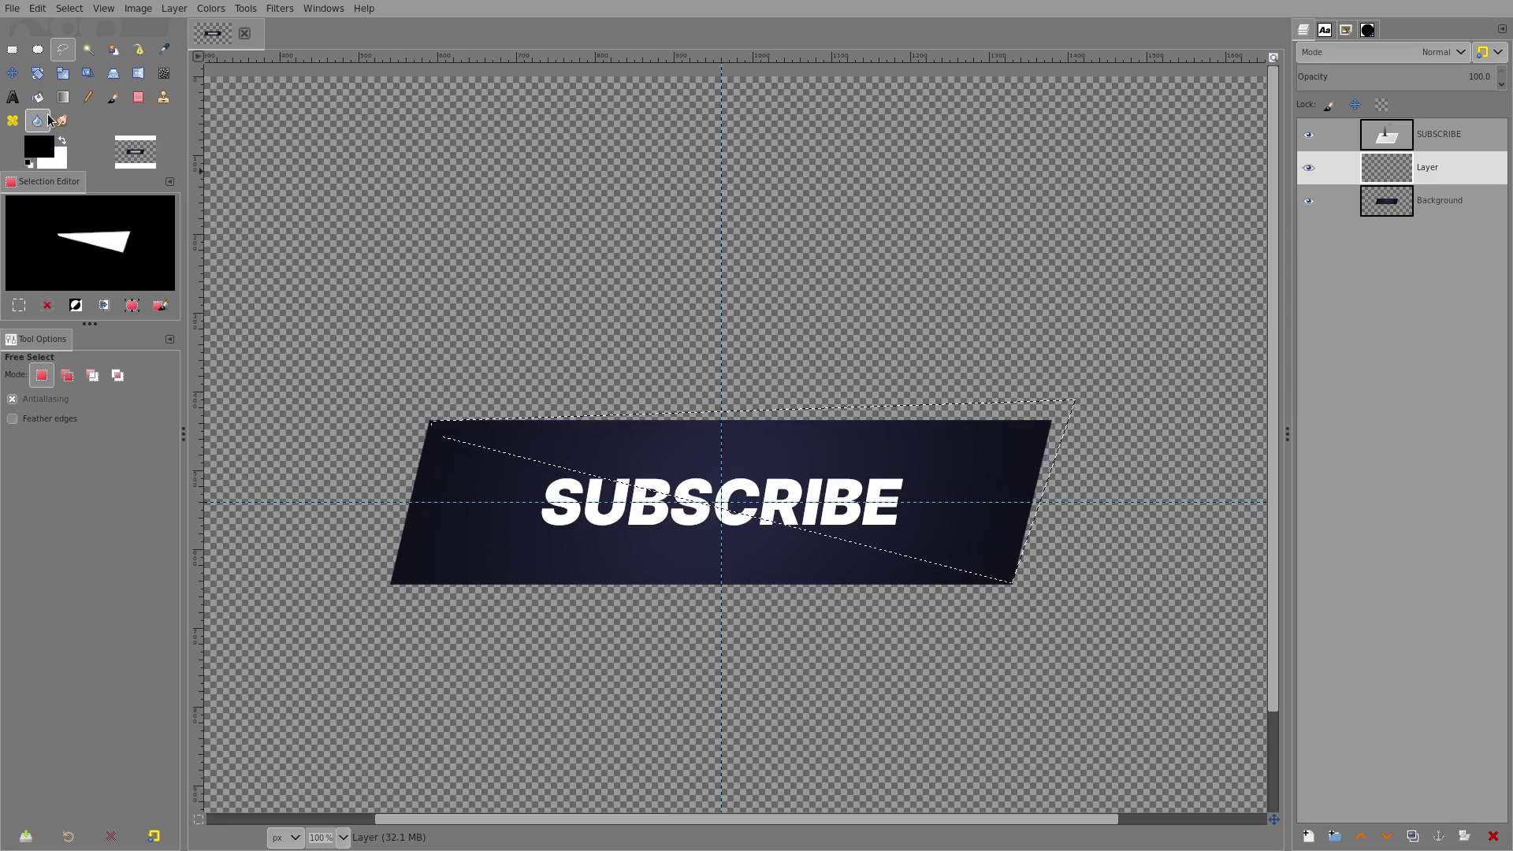
click(62, 142)
click(60, 142)
click(30, 164)
click(61, 141)
click(44, 97)
click(890, 510)
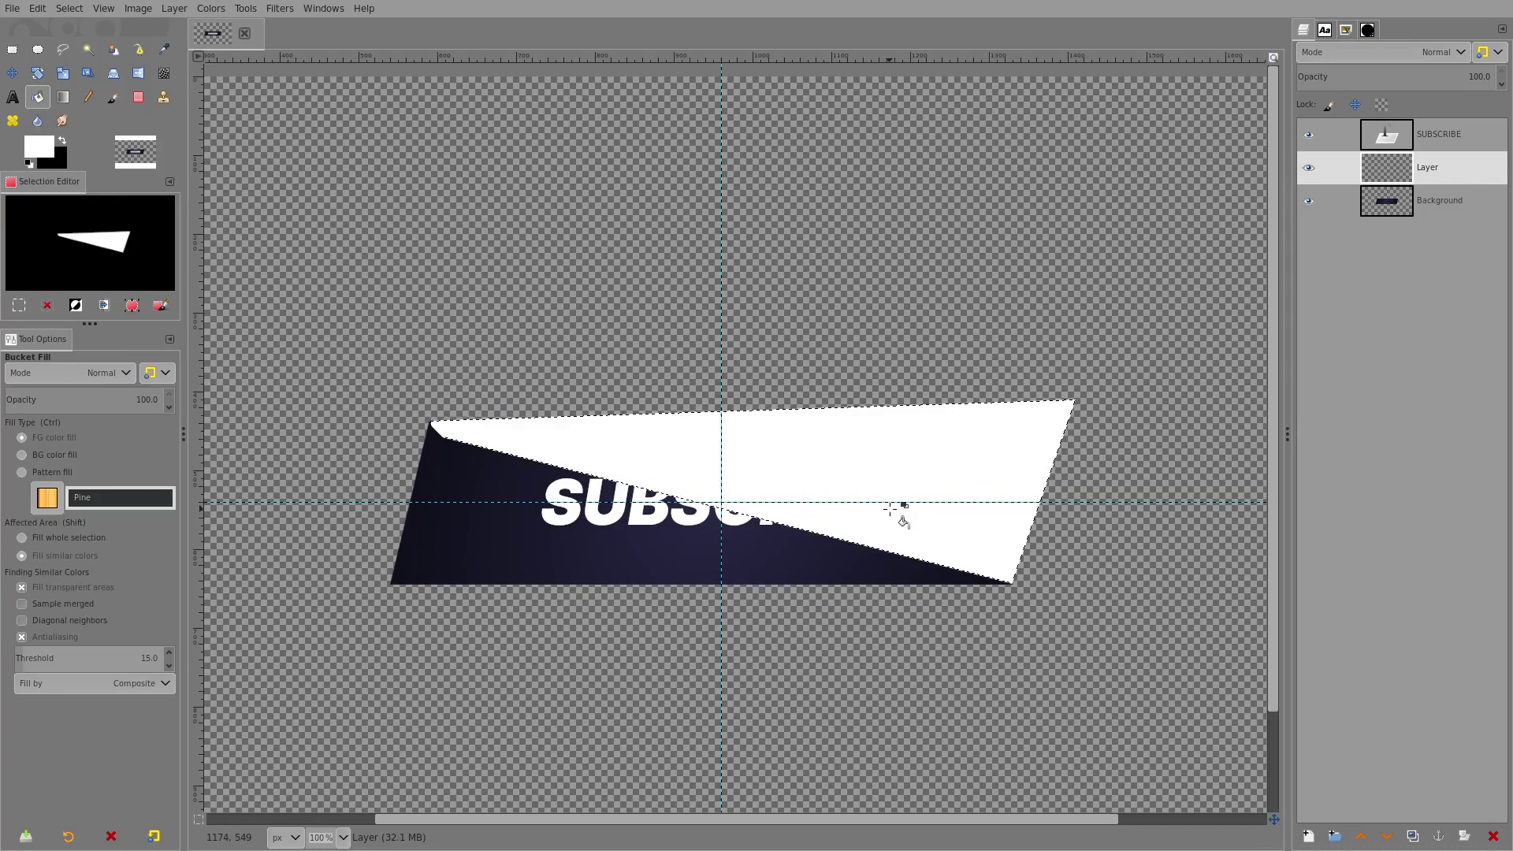
Clear the selection and move the white wedge's layer beneath the Background layer
click(70, 8)
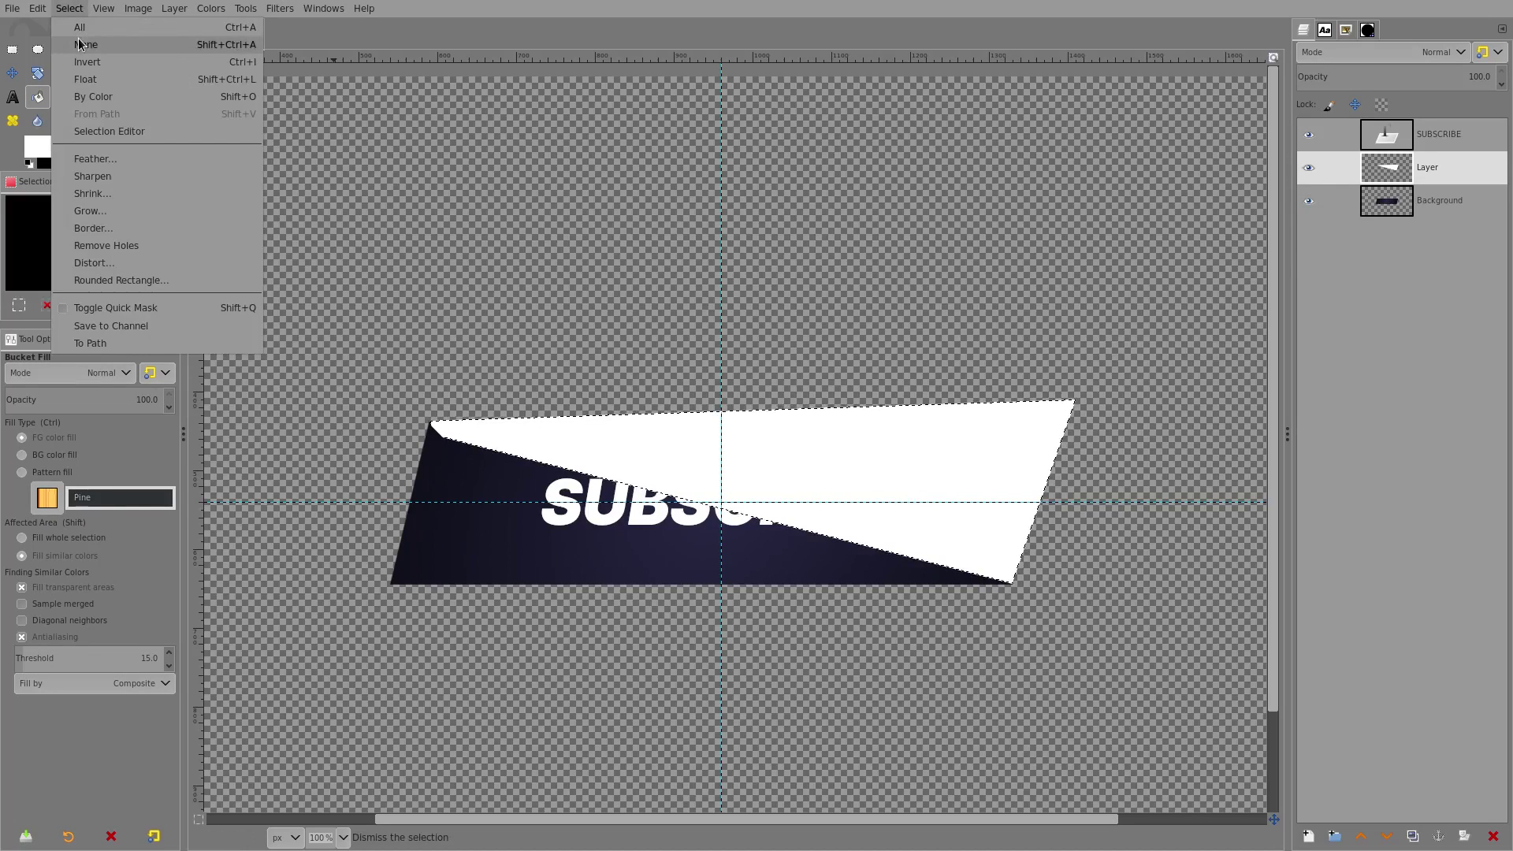
click(75, 41)
drag(1438, 166, 1418, 297)
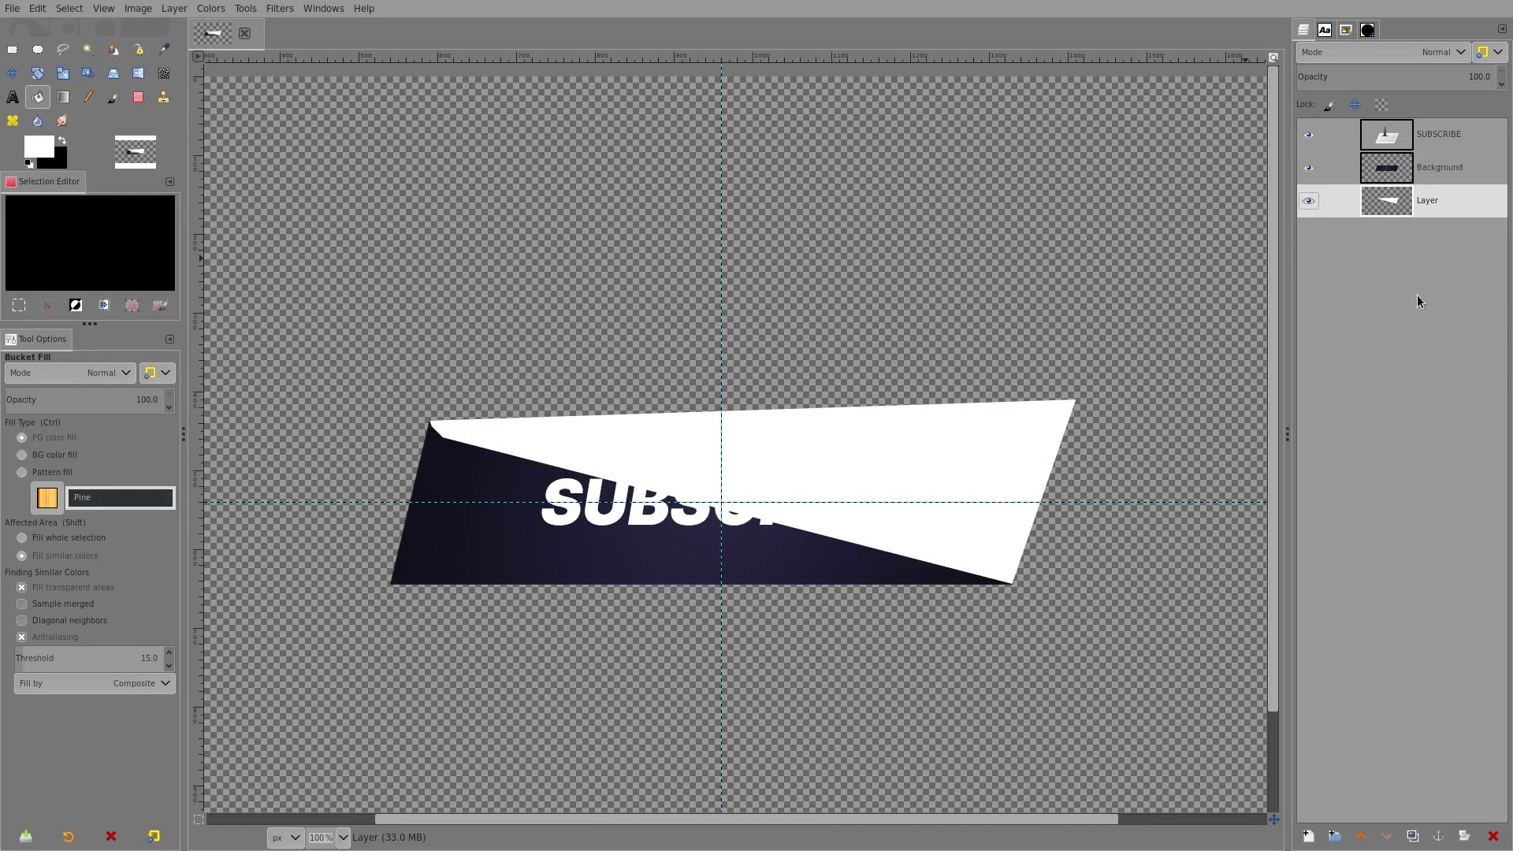
Crop the white wedge's layer to its content and flip it horizontally and vertically
scroll(977, 574, down, 4)
scroll(978, 573, up, 4)
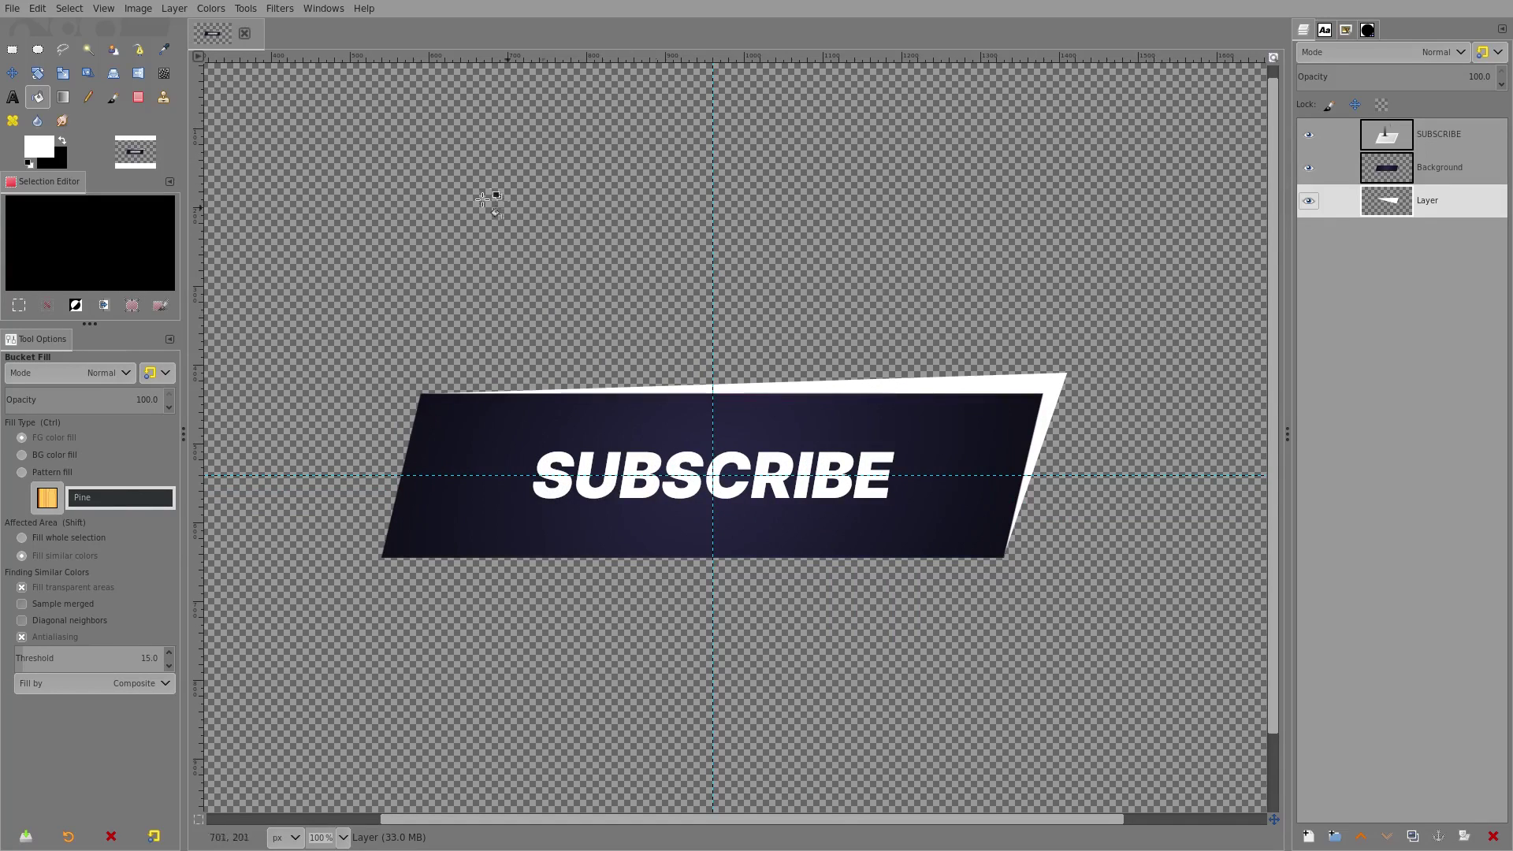
click(174, 8)
click(235, 307)
click(138, 72)
click(491, 213)
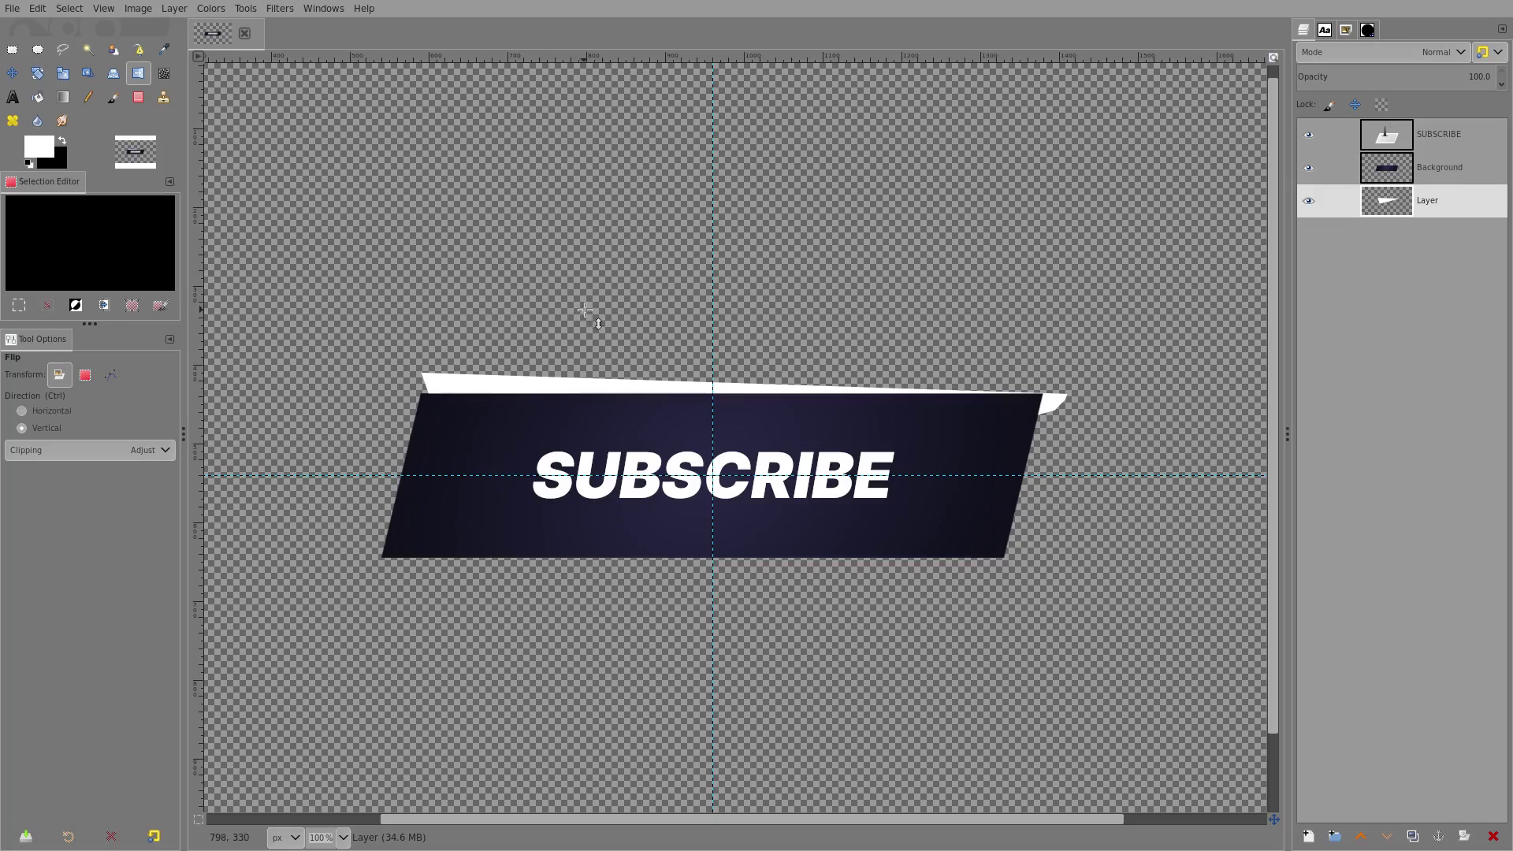
click(622, 250)
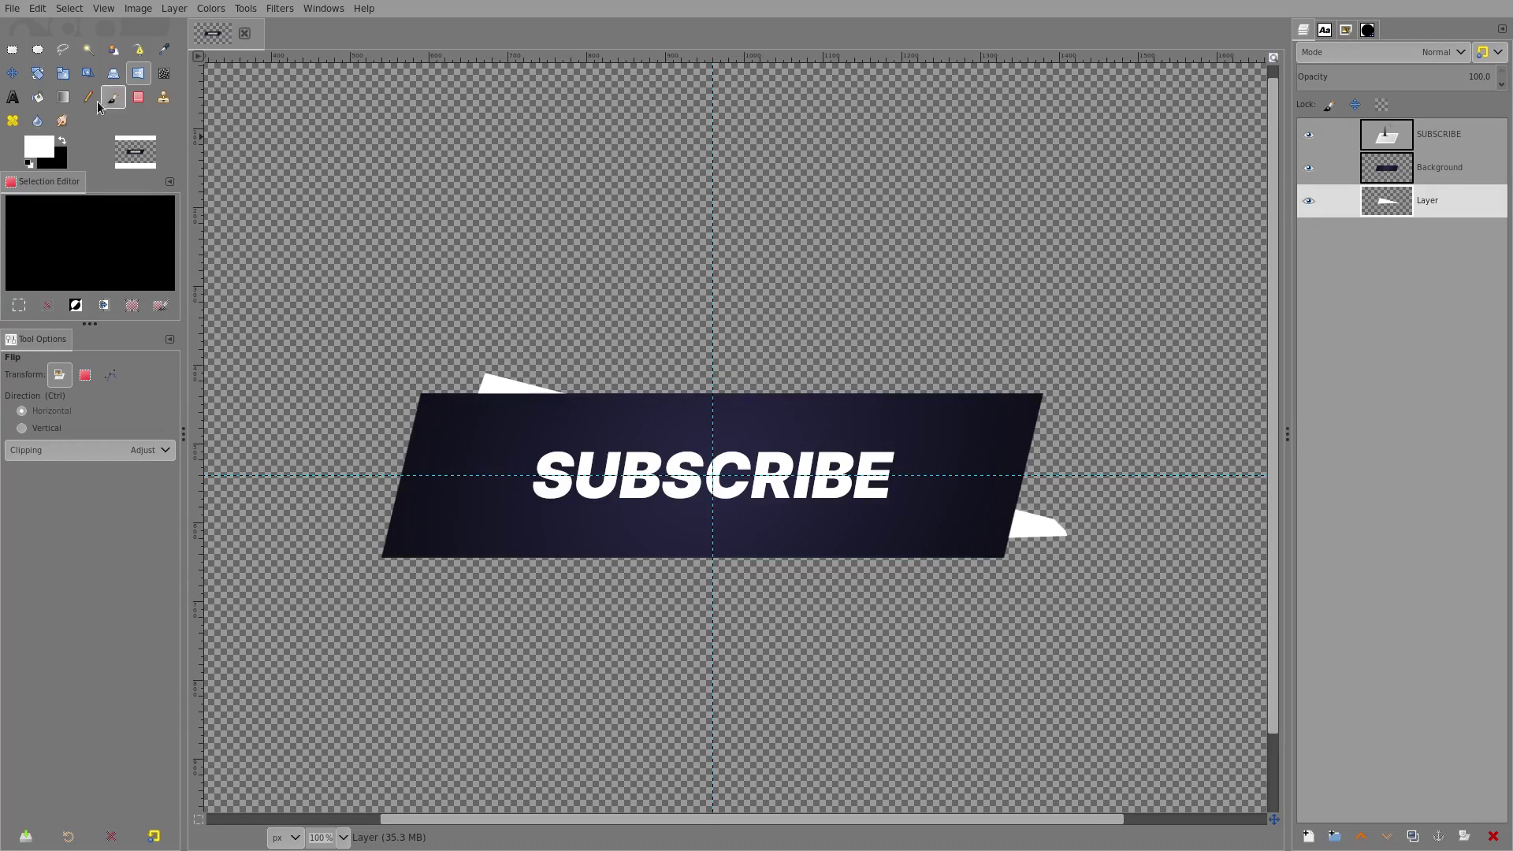
Move the flipped white wedge until it protrudes along the banner's slanted left edge and bottom edge, meeting the upper-left corner
click(11, 72)
drag(559, 464, 492, 486)
scroll(371, 410, up, 6)
drag(649, 422, 638, 422)
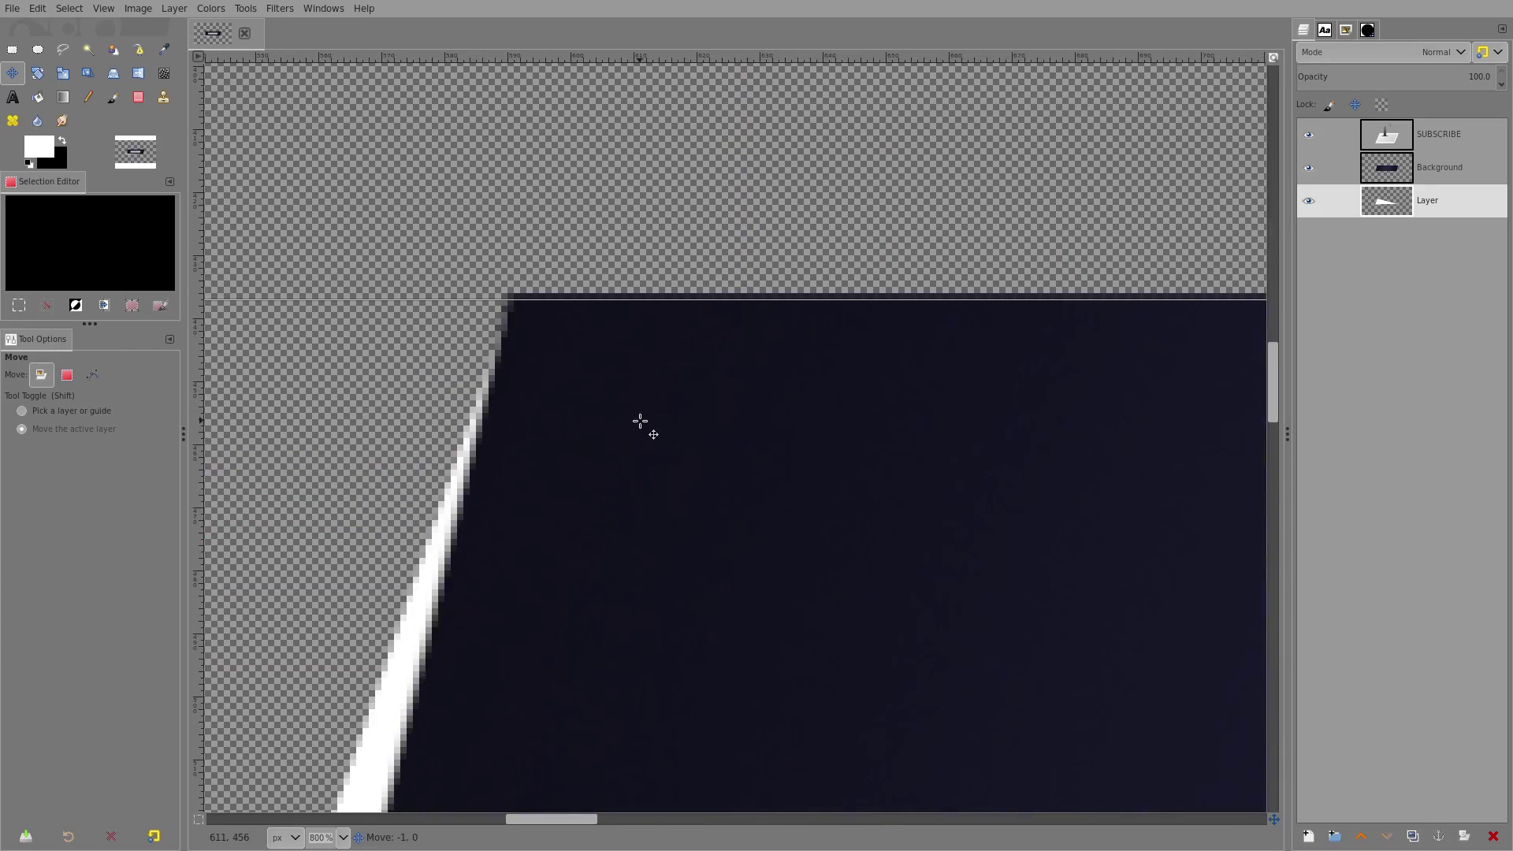
scroll(661, 472, down, 4)
drag(888, 575, 572, 459)
scroll(502, 438, up, 2)
scroll(573, 451, down, 6)
scroll(573, 450, down, 1)
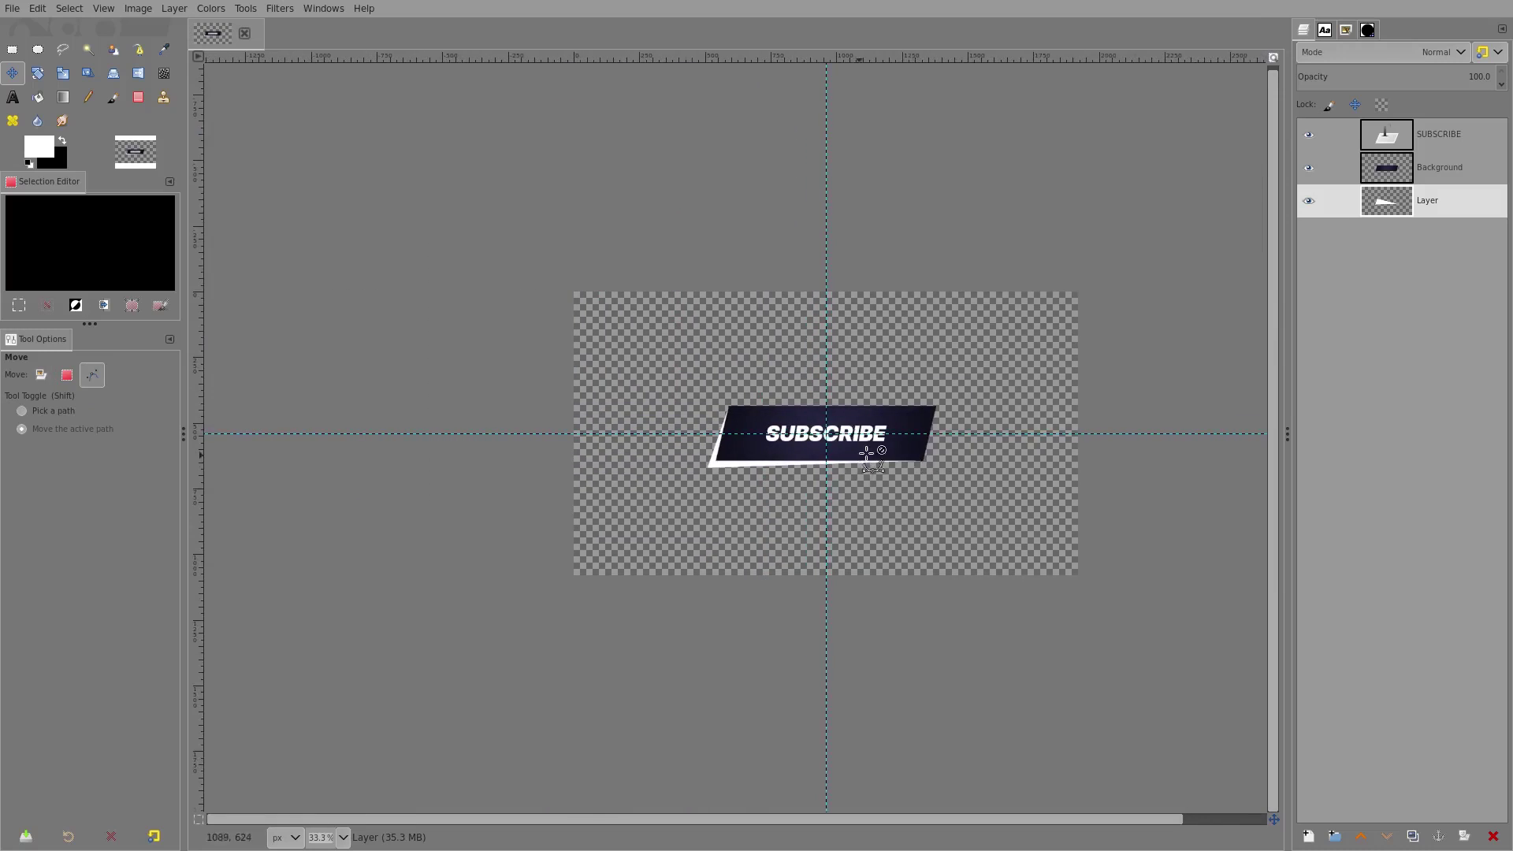
scroll(862, 496, up, 3)
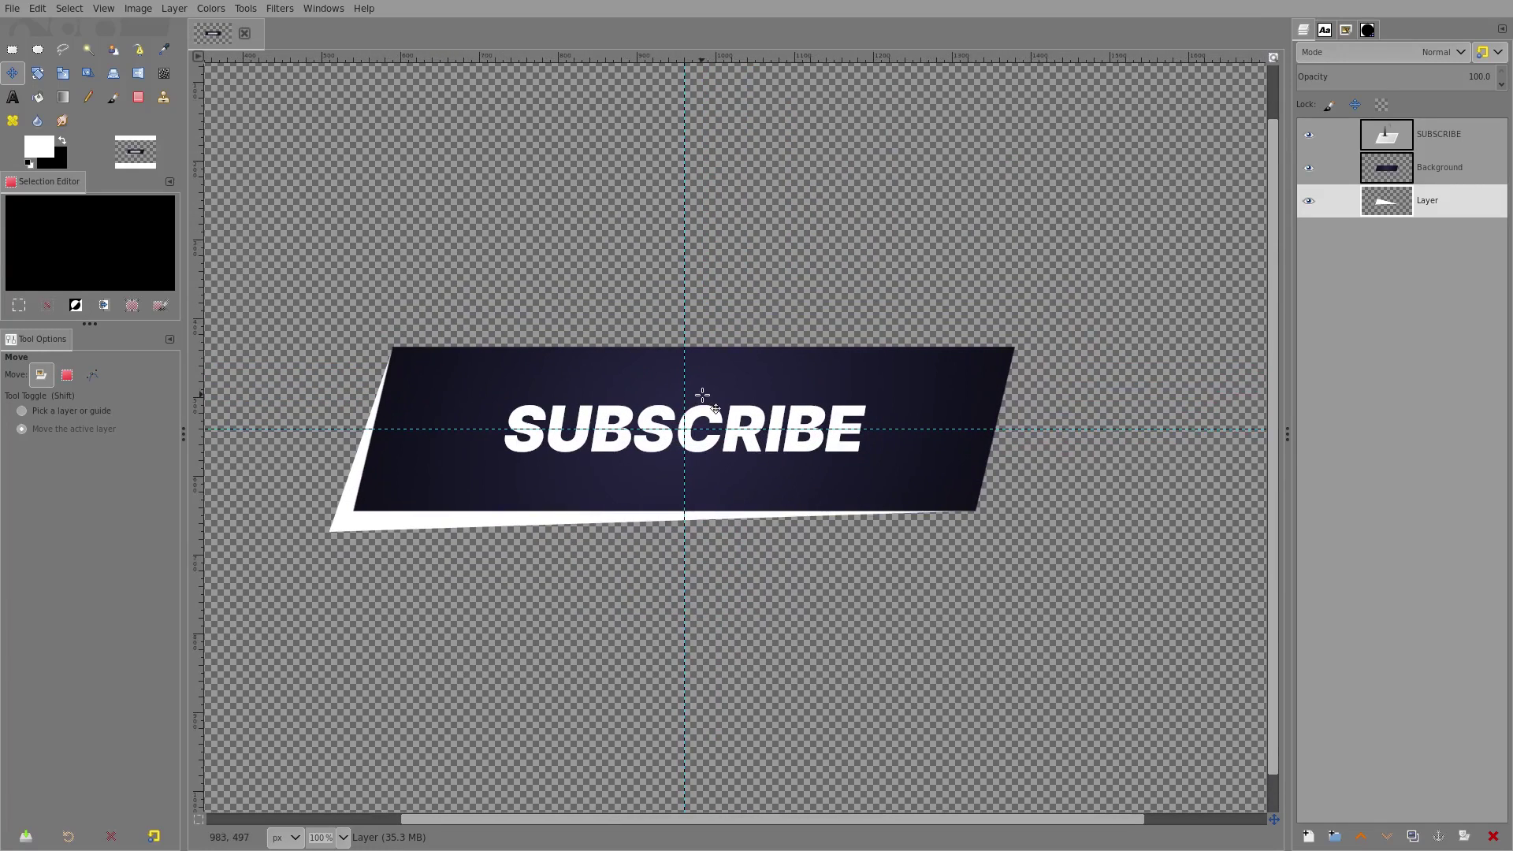
Add a new transparent layer directly above the Background layer
click(65, 52)
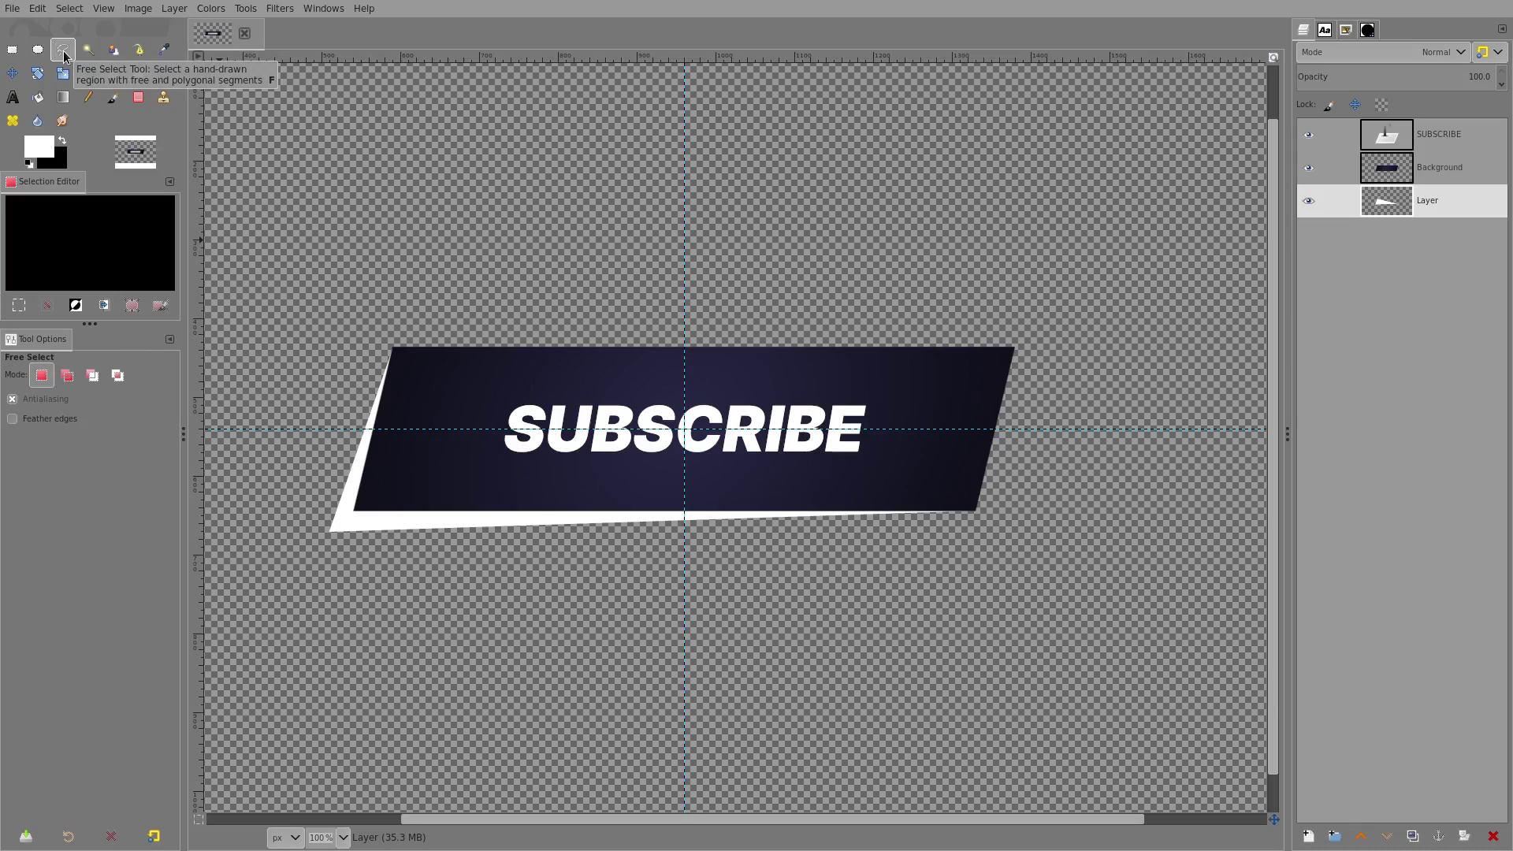
click(1423, 175)
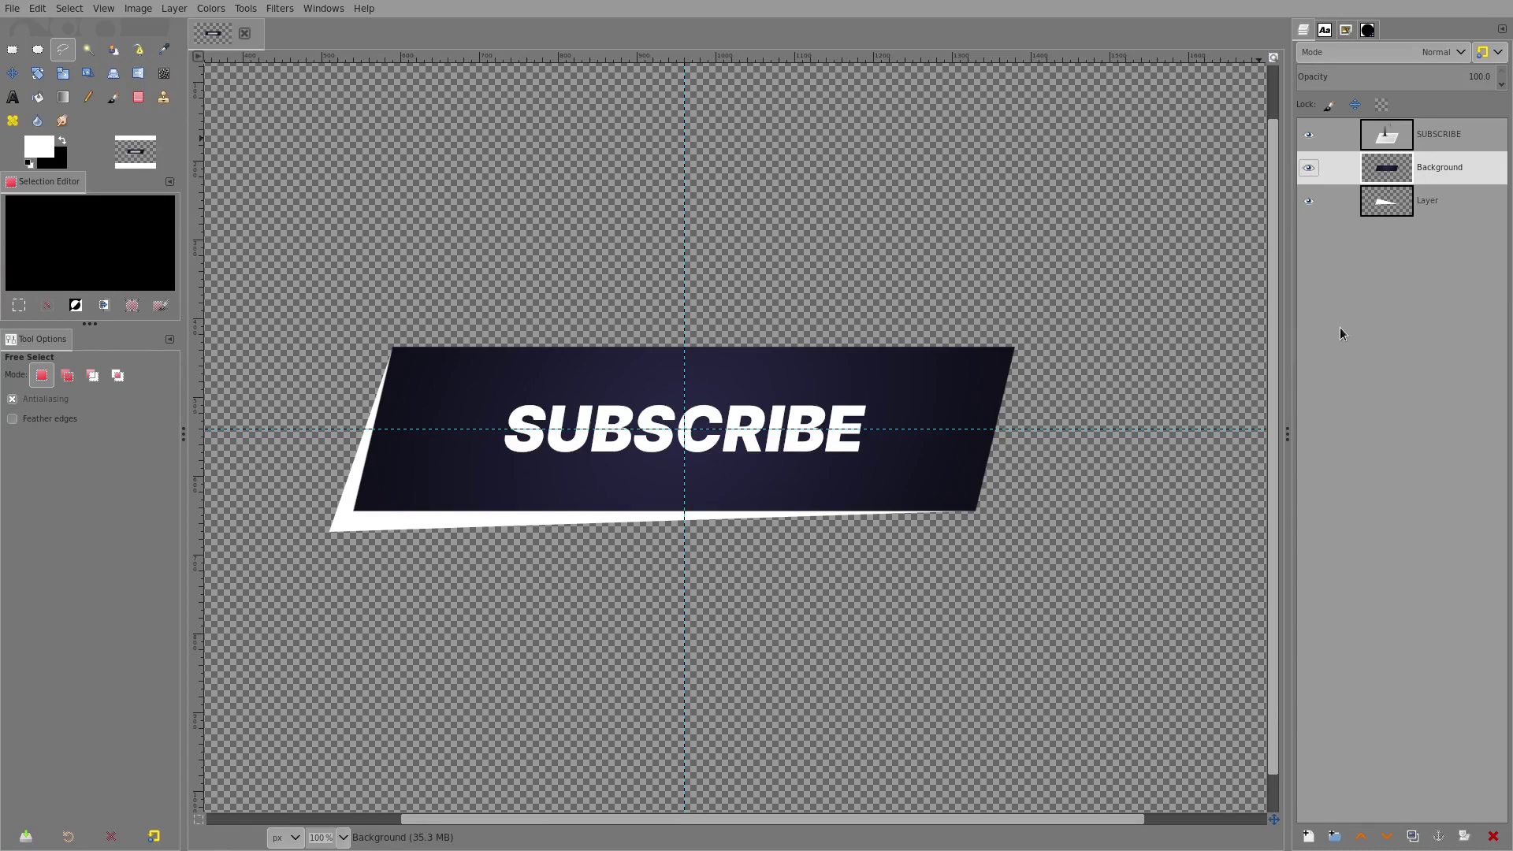
click(1308, 836)
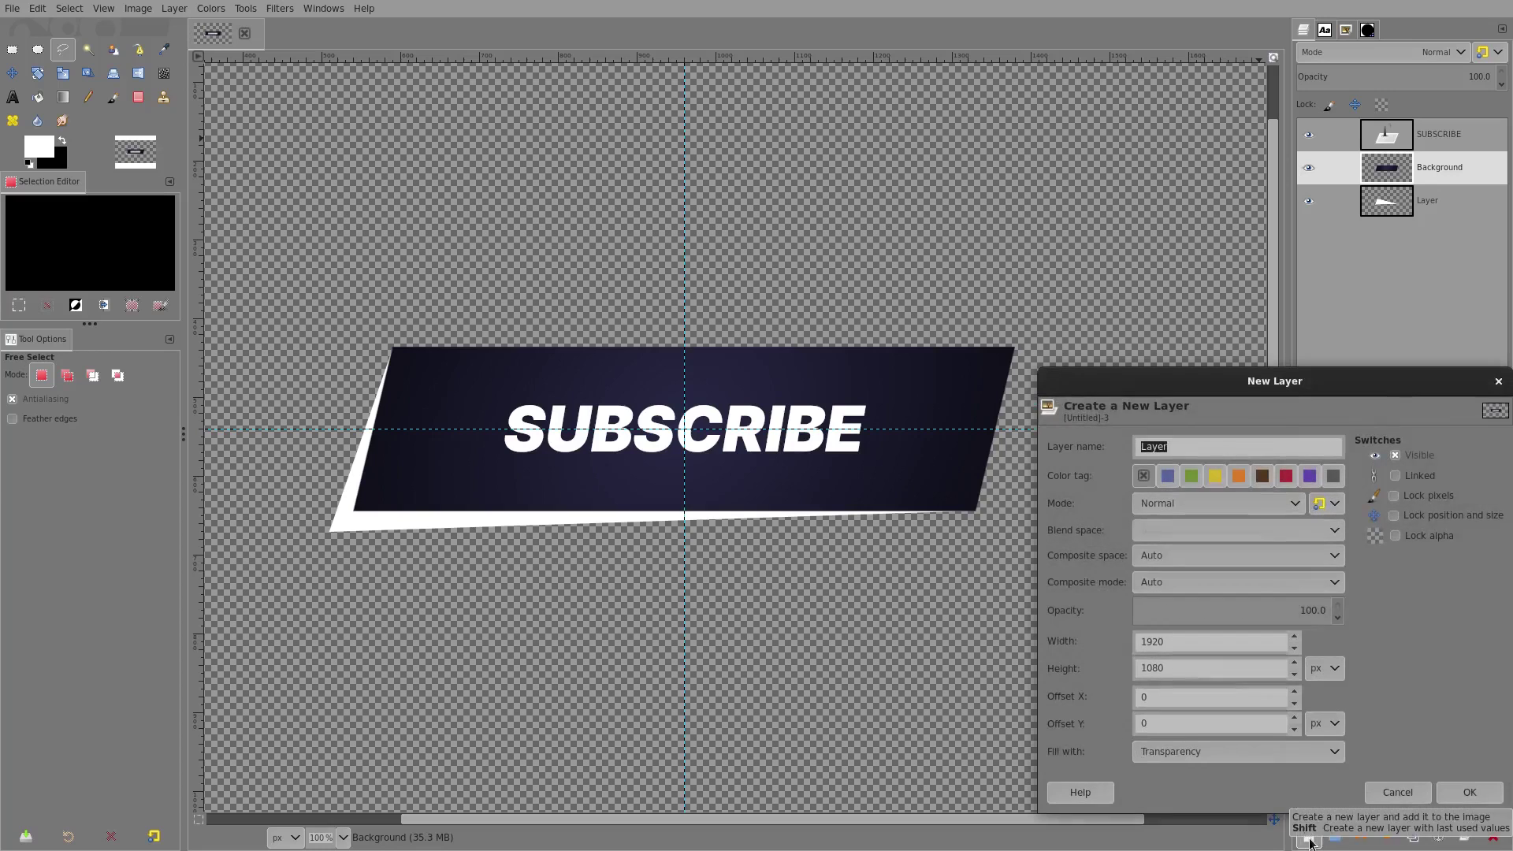
click(1450, 794)
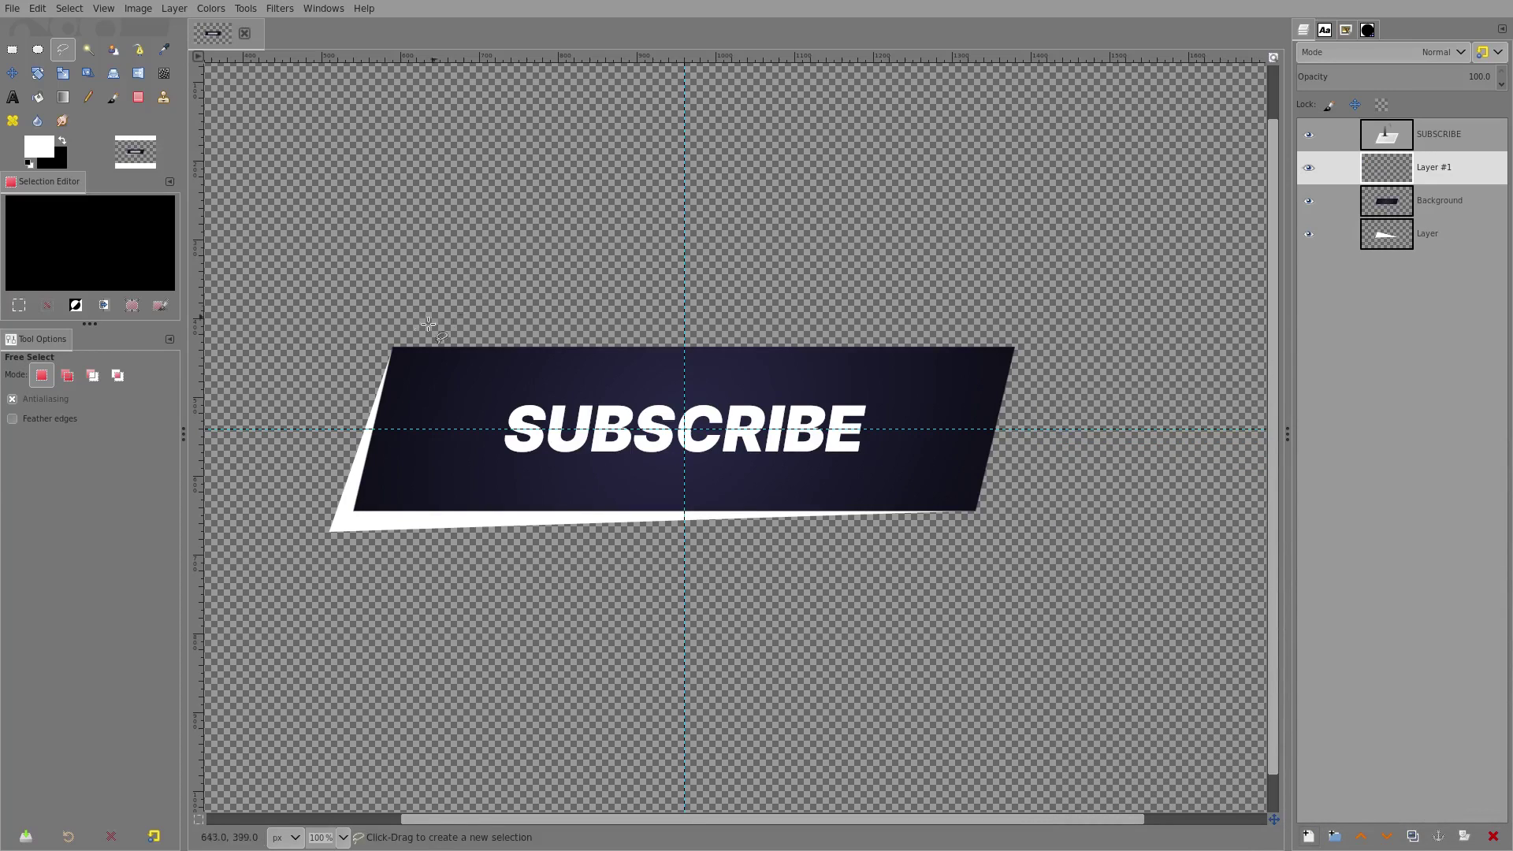
Draw a Free Select outline from the banner's upper-left corner, just outside the upper-right corner, to the lower-right corner
key(3)
click(371, 352)
ctrl+scroll(742, 413, down, 4)
ctrl+scroll(980, 415, up, 3)
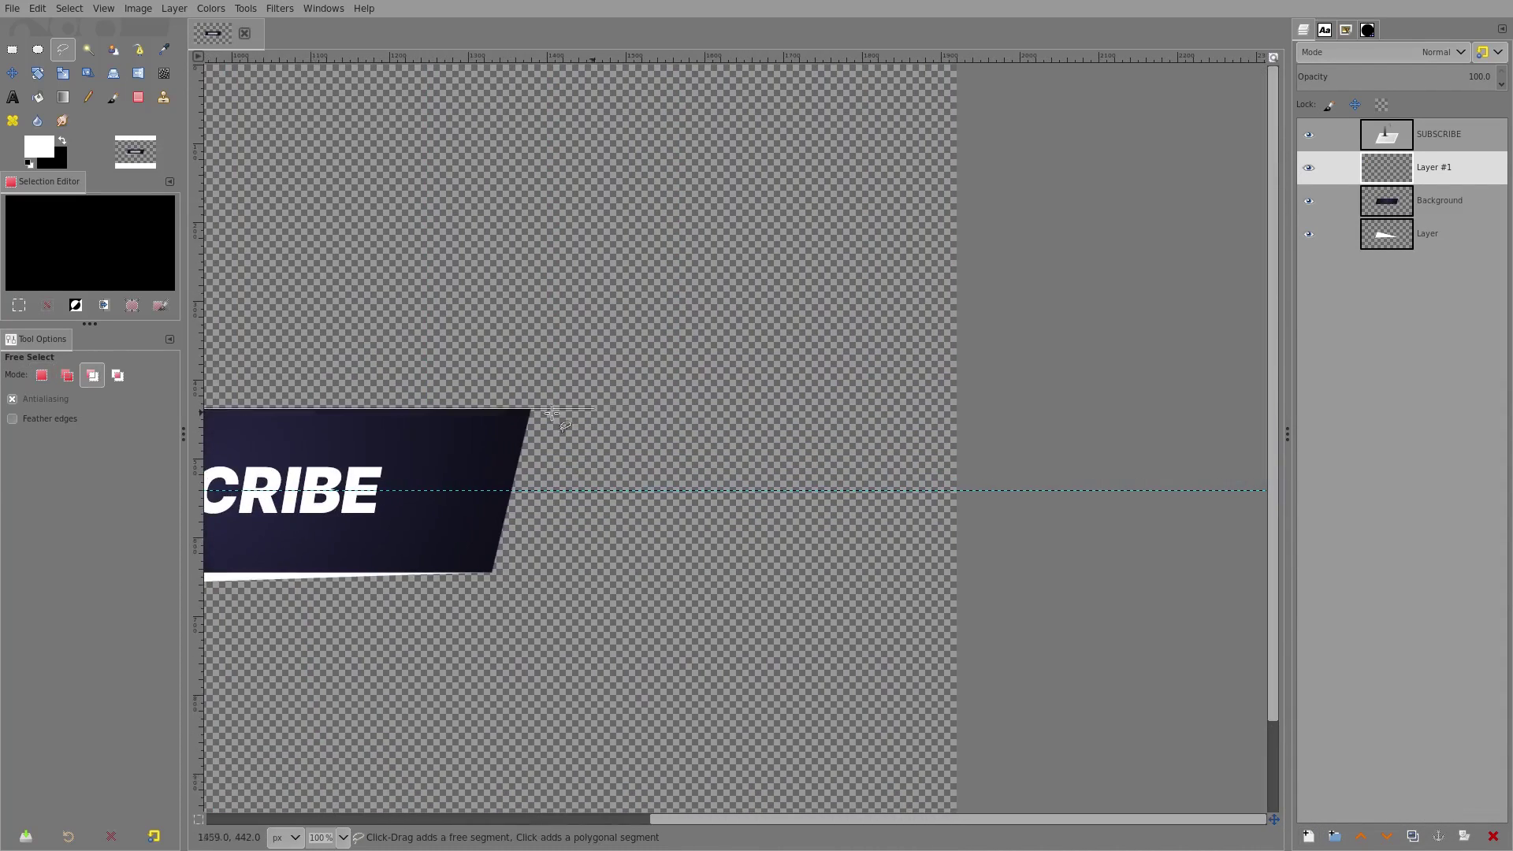
ctrl+scroll(641, 398, up, 2)
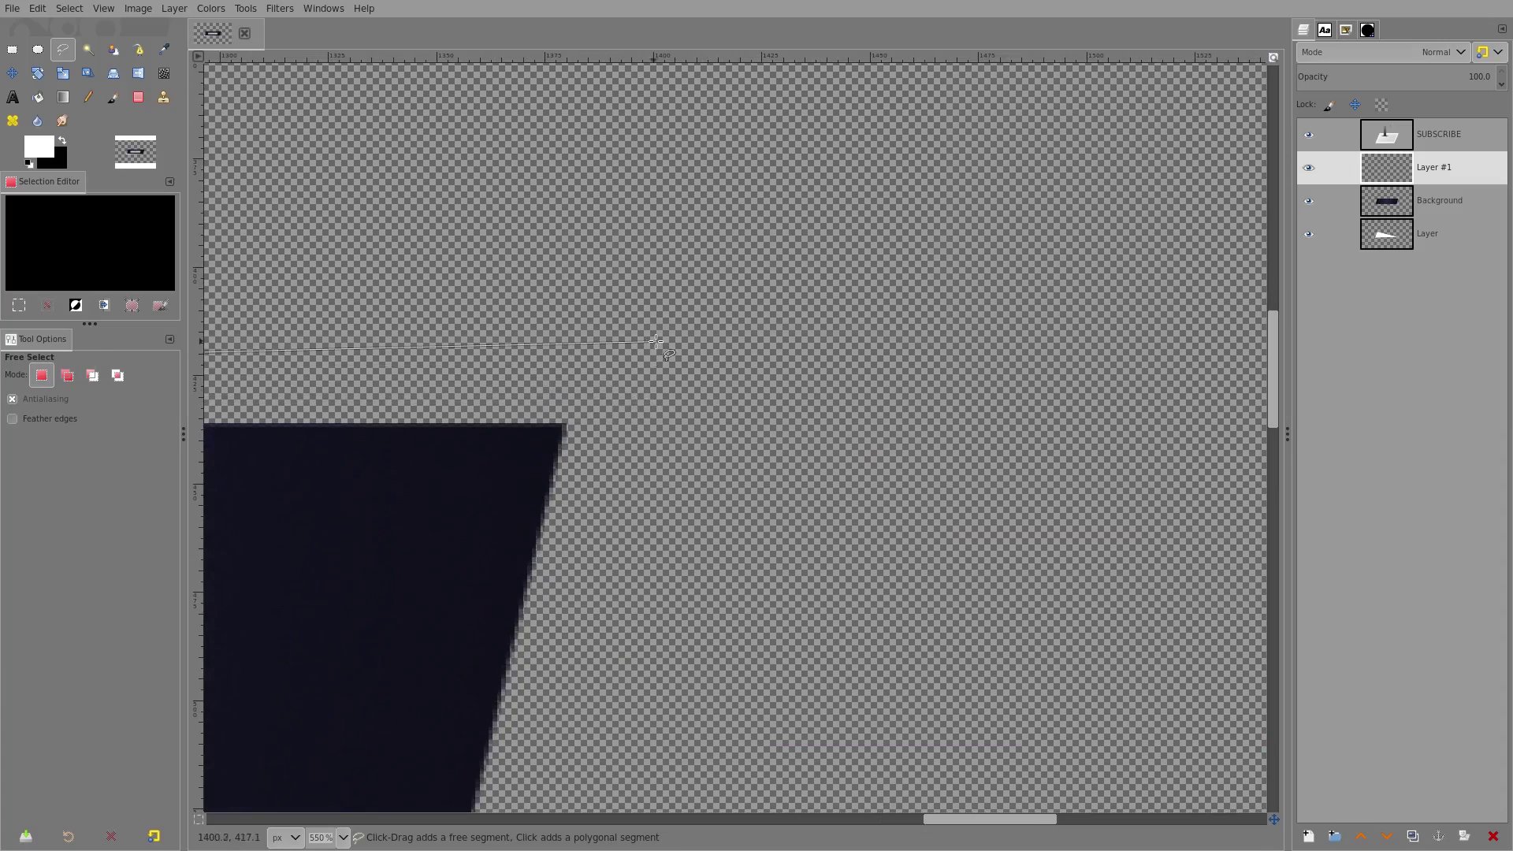
click(599, 398)
ctrl+scroll(575, 499, down, 1)
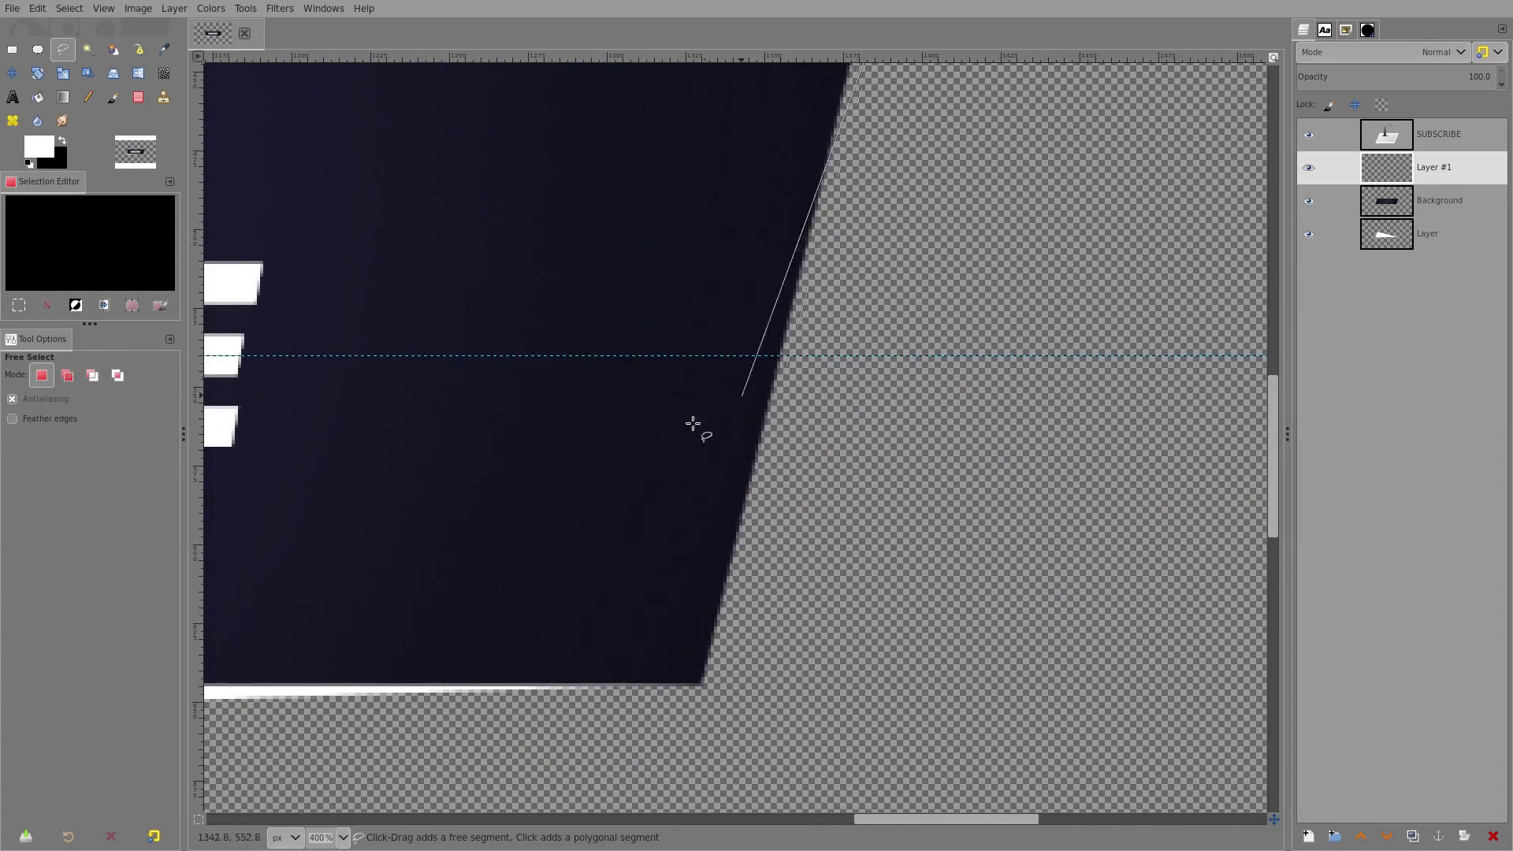
click(702, 678)
Continue the outline just inside the banner's right and top edges, close it at the upper-left corner and commit the selection
ctrl+scroll(601, 594, down, 2)
ctrl+scroll(877, 433, up, 2)
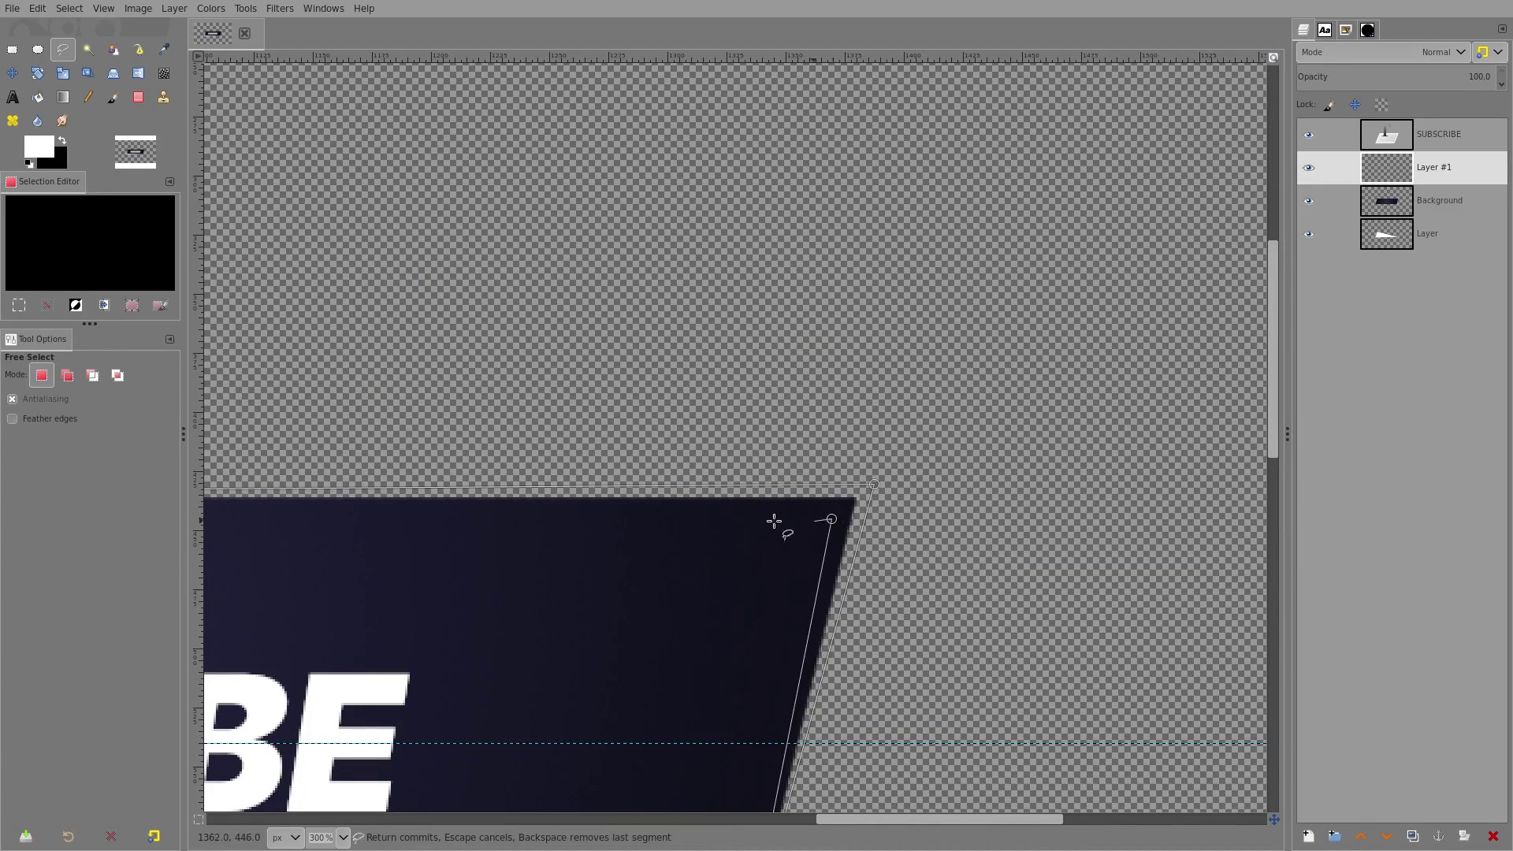
scroll(551, 504, left, 10)
click(424, 478)
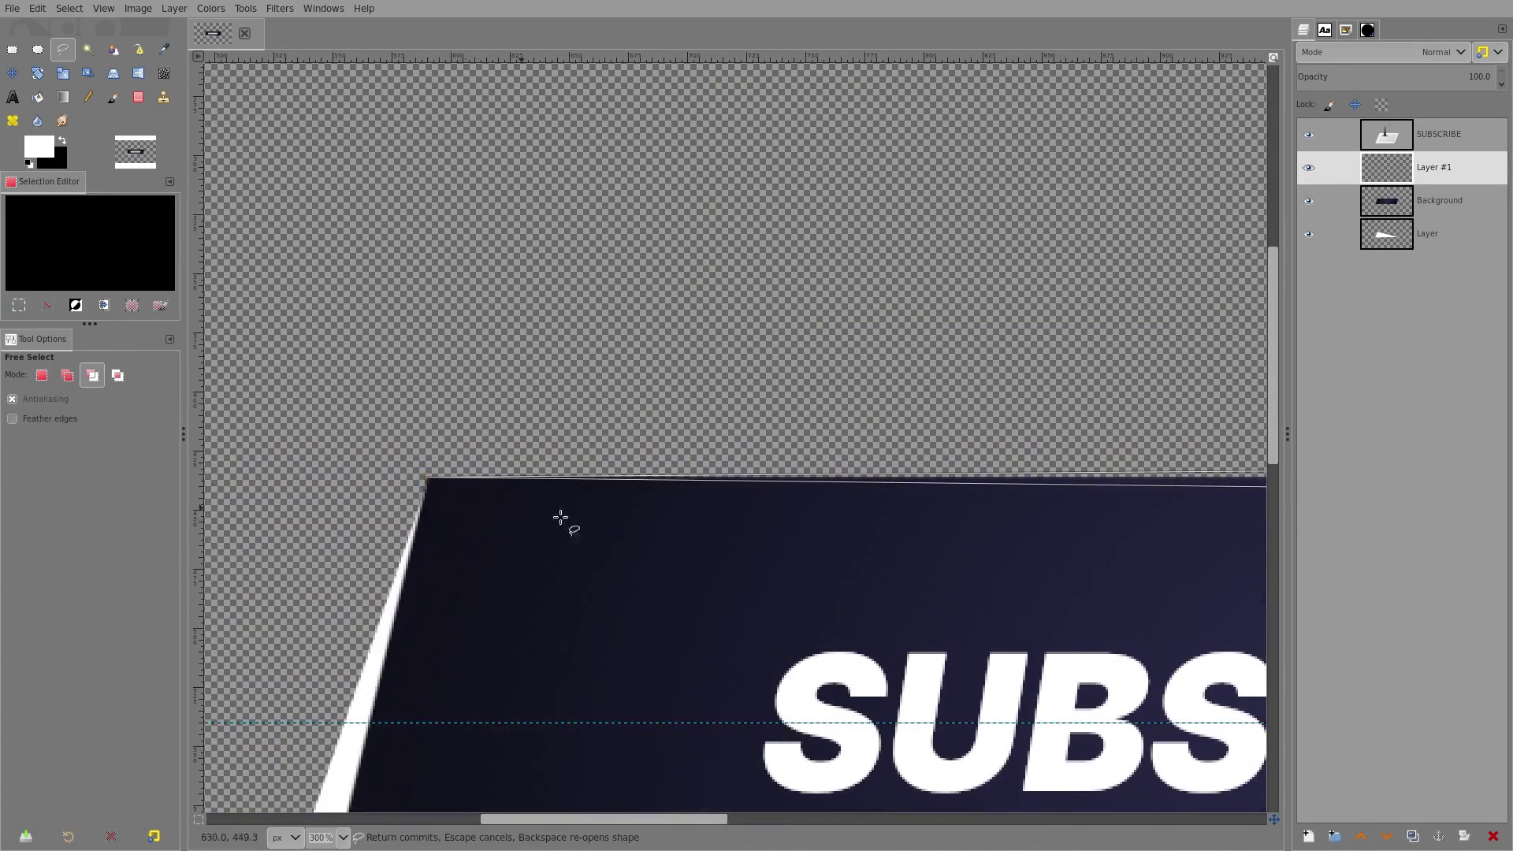
ctrl+scroll(560, 518, down, 4)
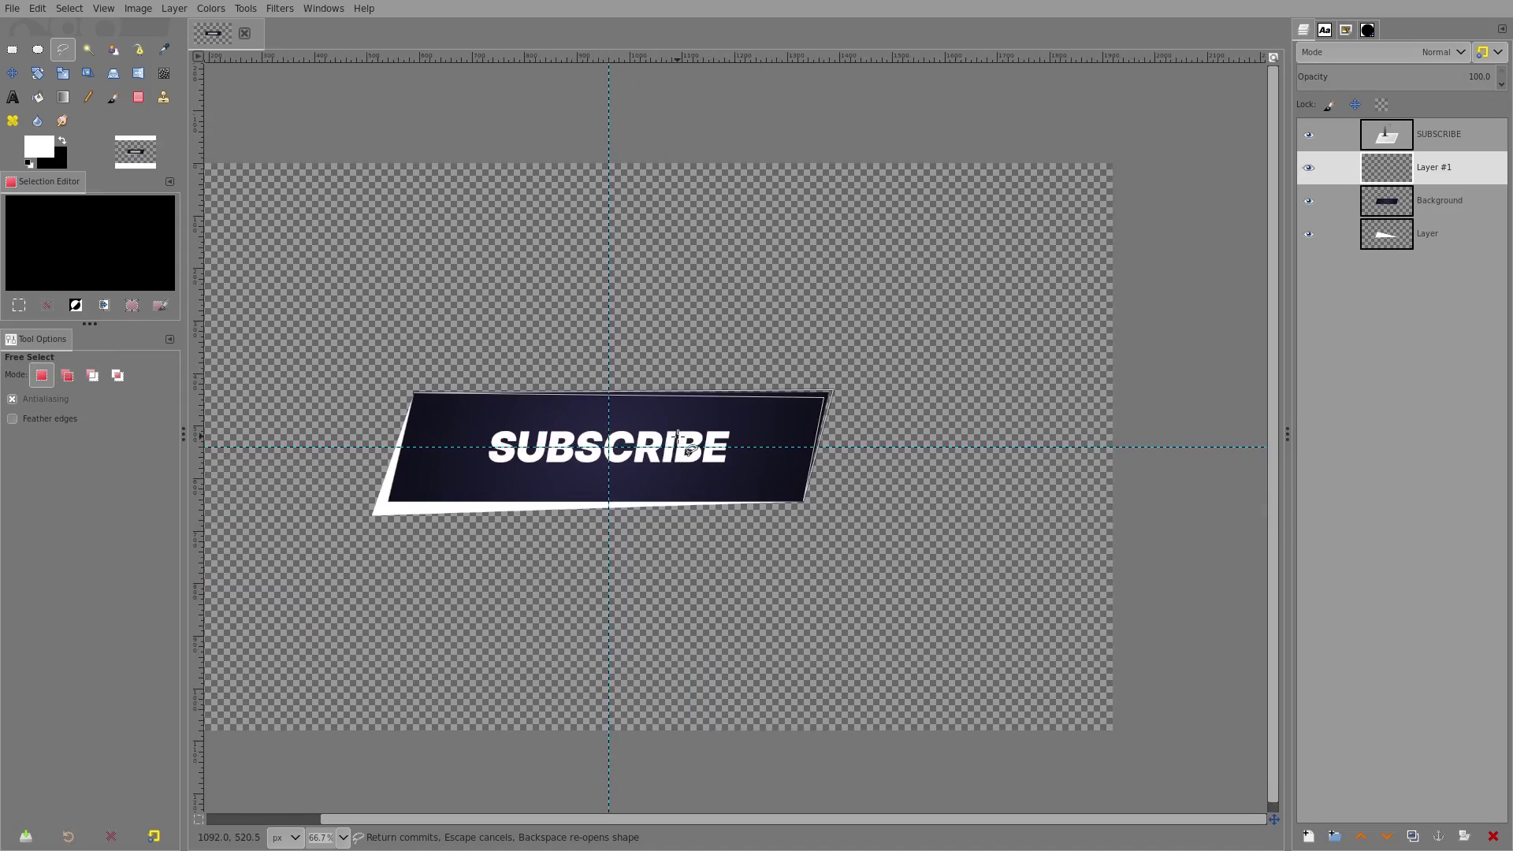
key(Return)
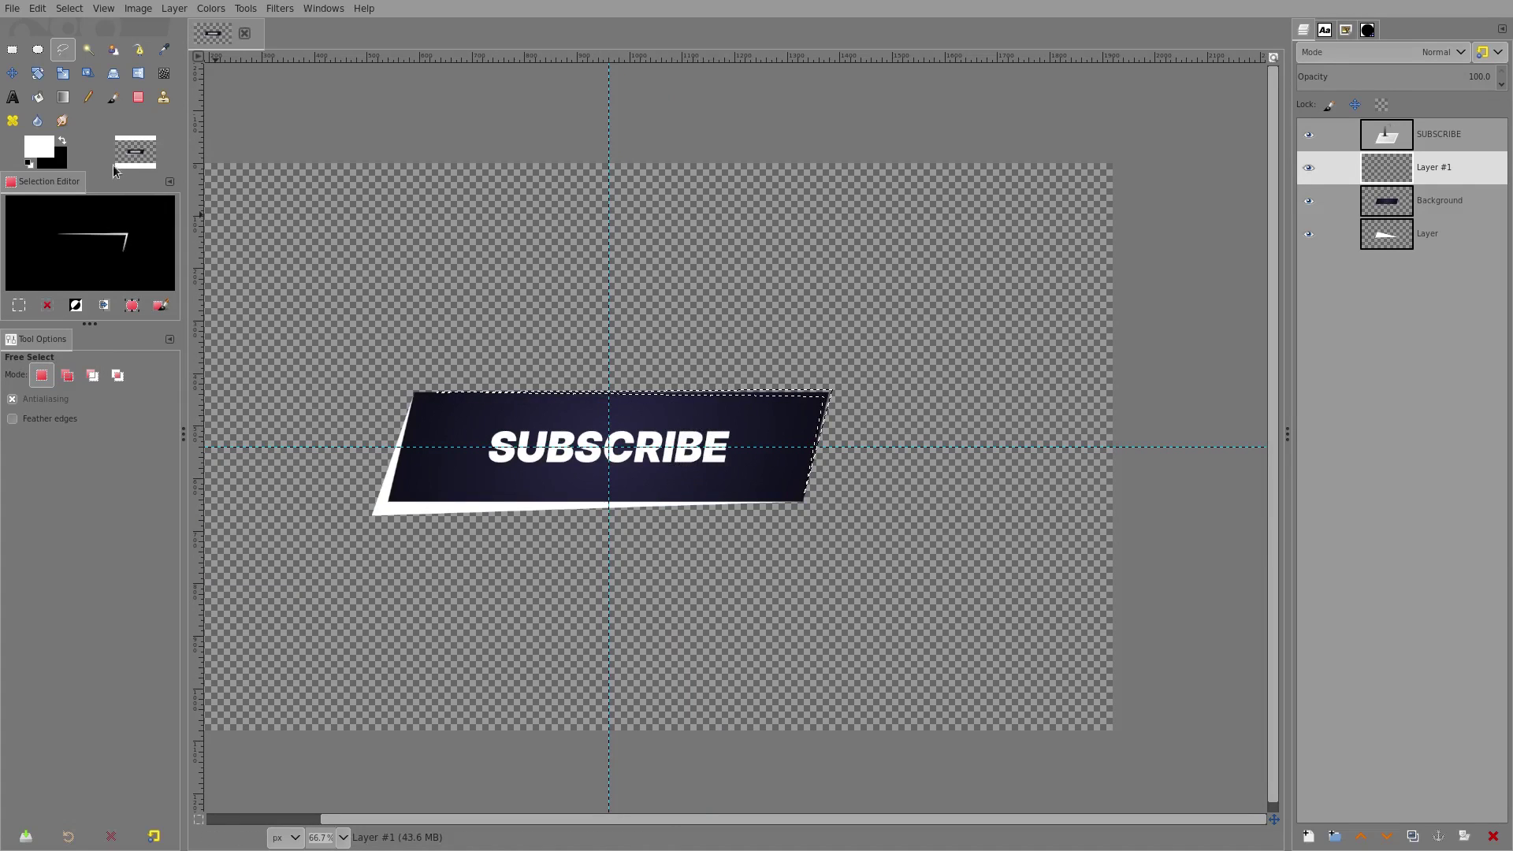
Set the foreground color to bright cyan, 3ef3ff
click(49, 152)
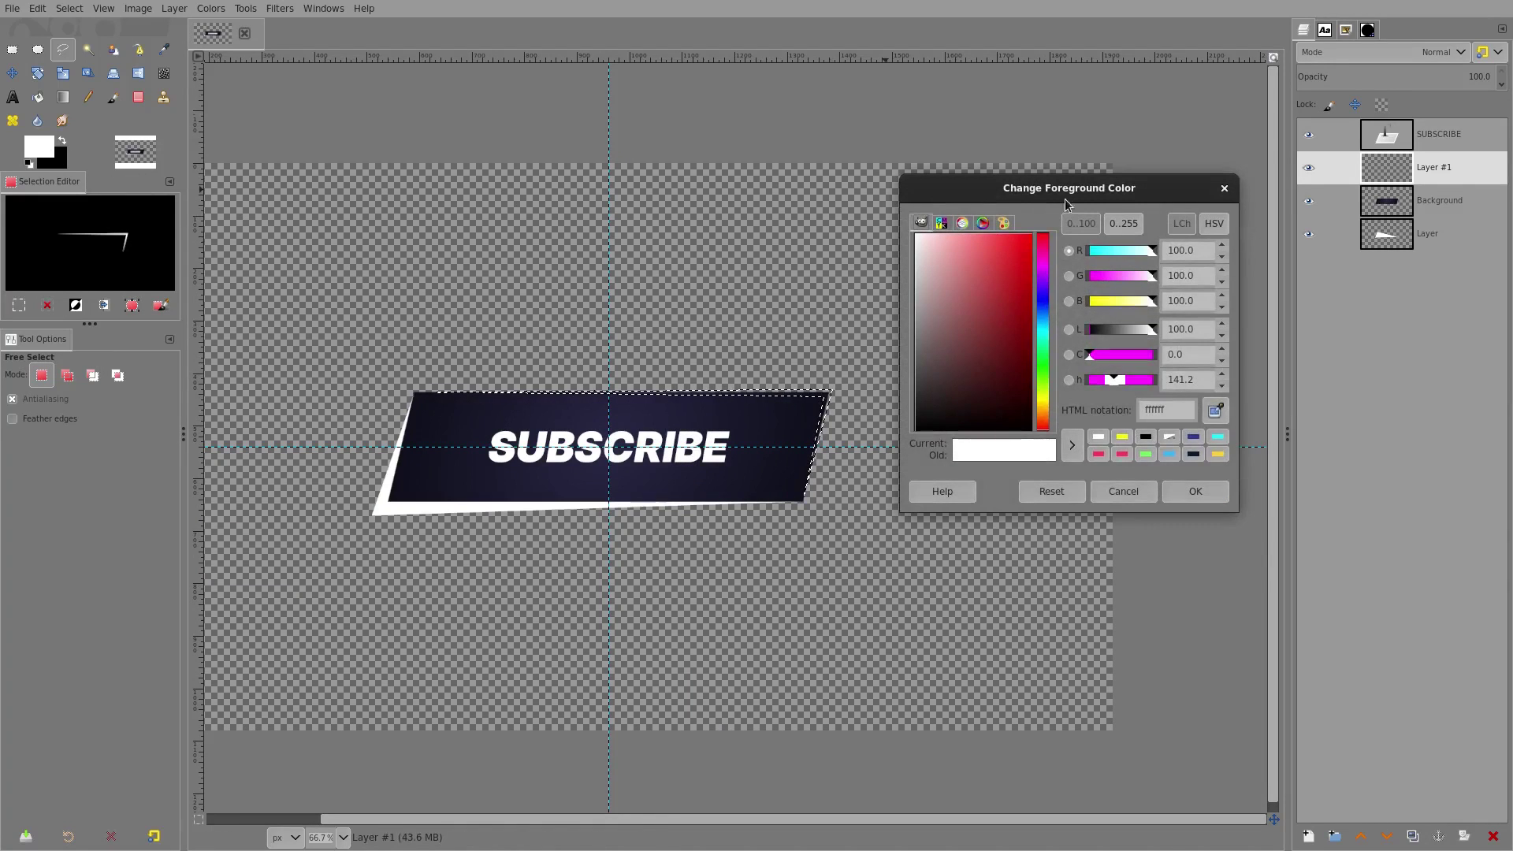
click(1044, 332)
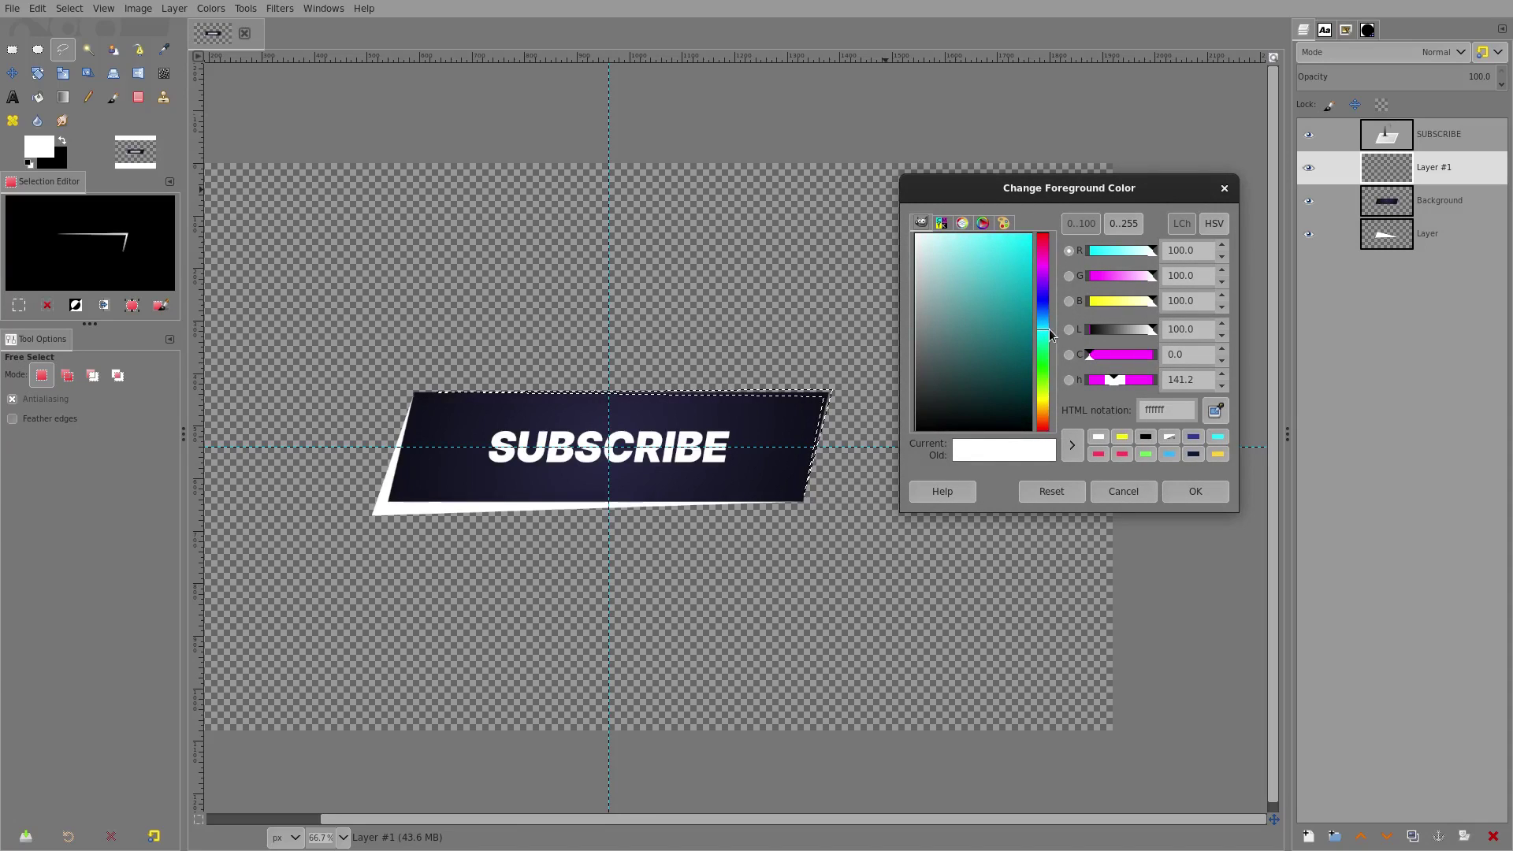
drag(1021, 269, 1004, 214)
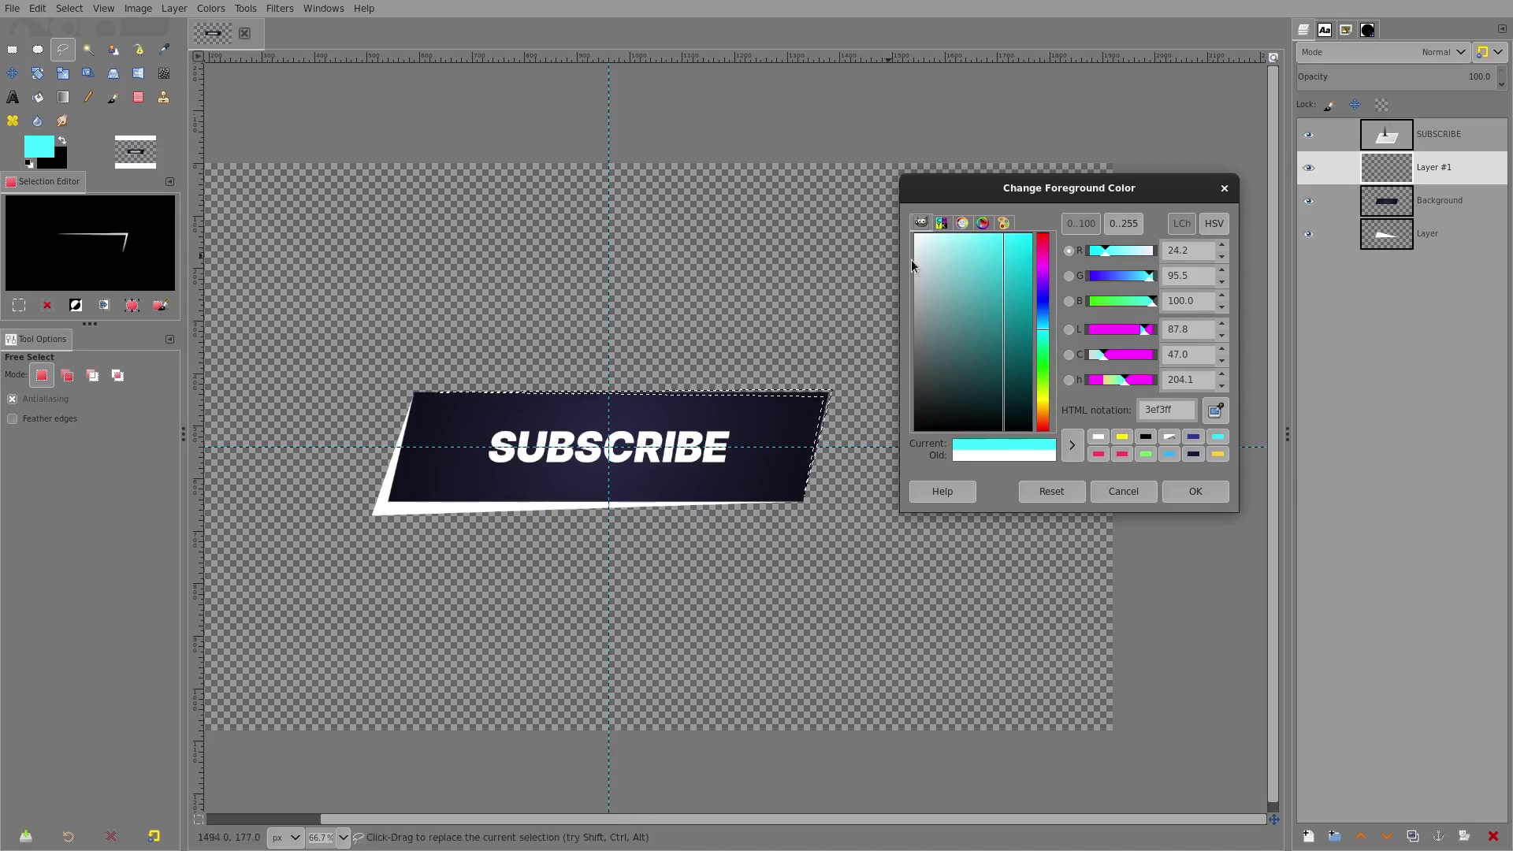
click(1195, 493)
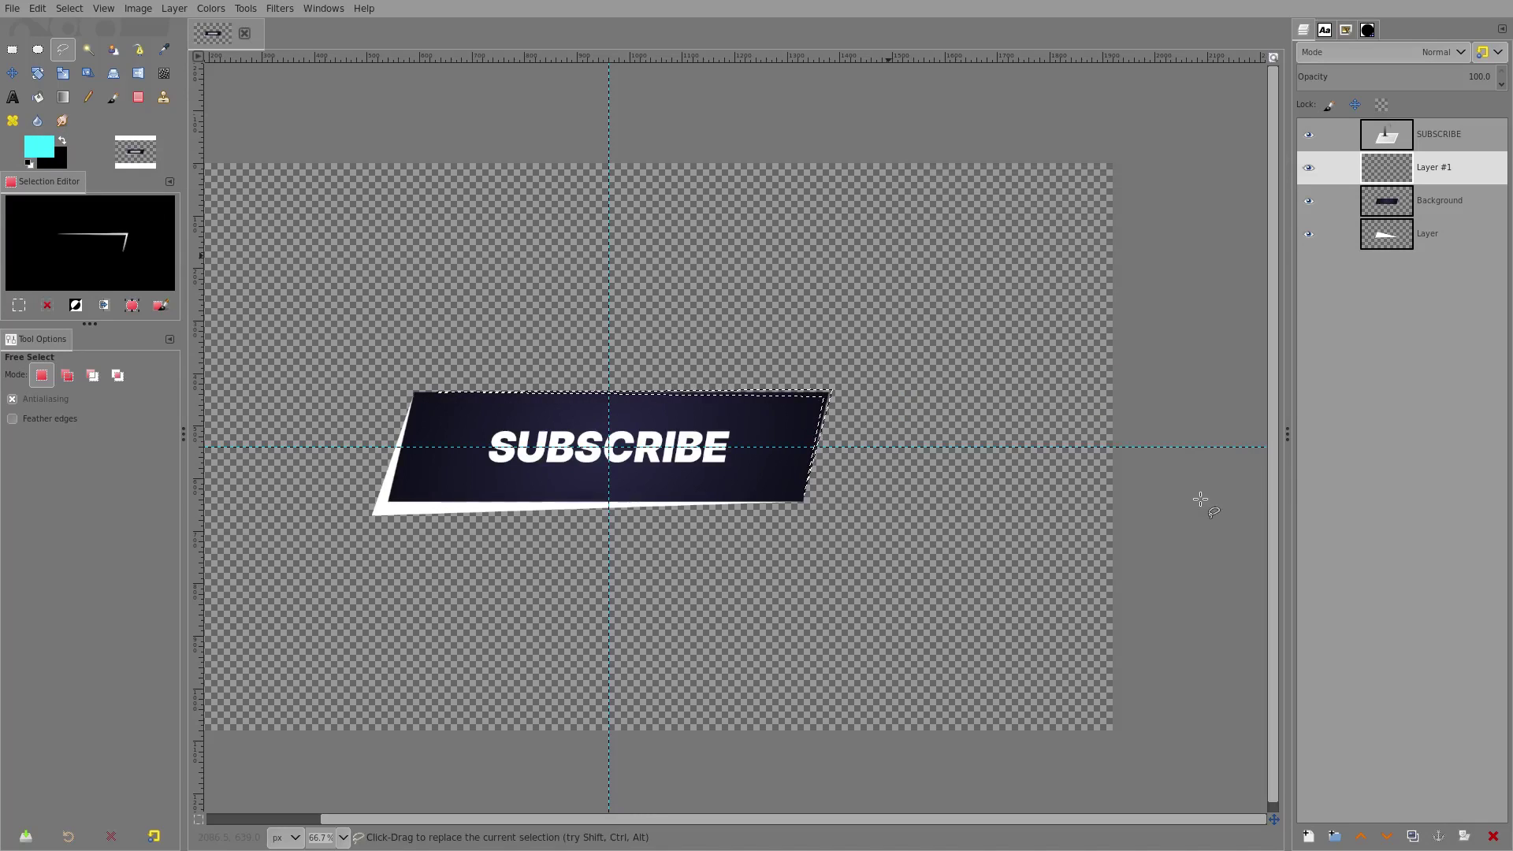
Bucket-fill the selected sliver on the new layer with cyan and clear the selection
click(40, 97)
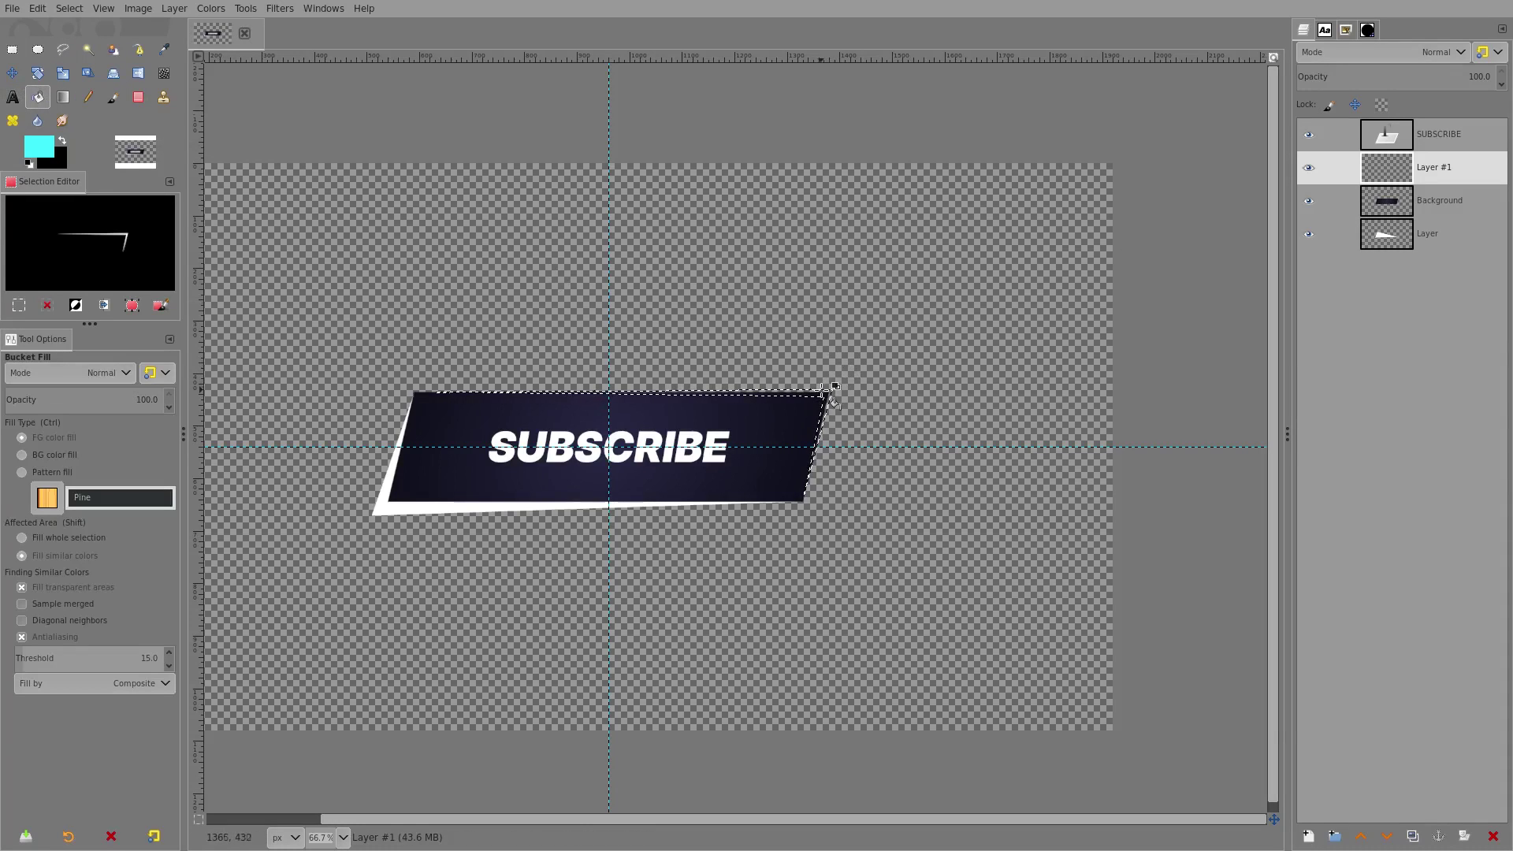
click(71, 8)
click(82, 45)
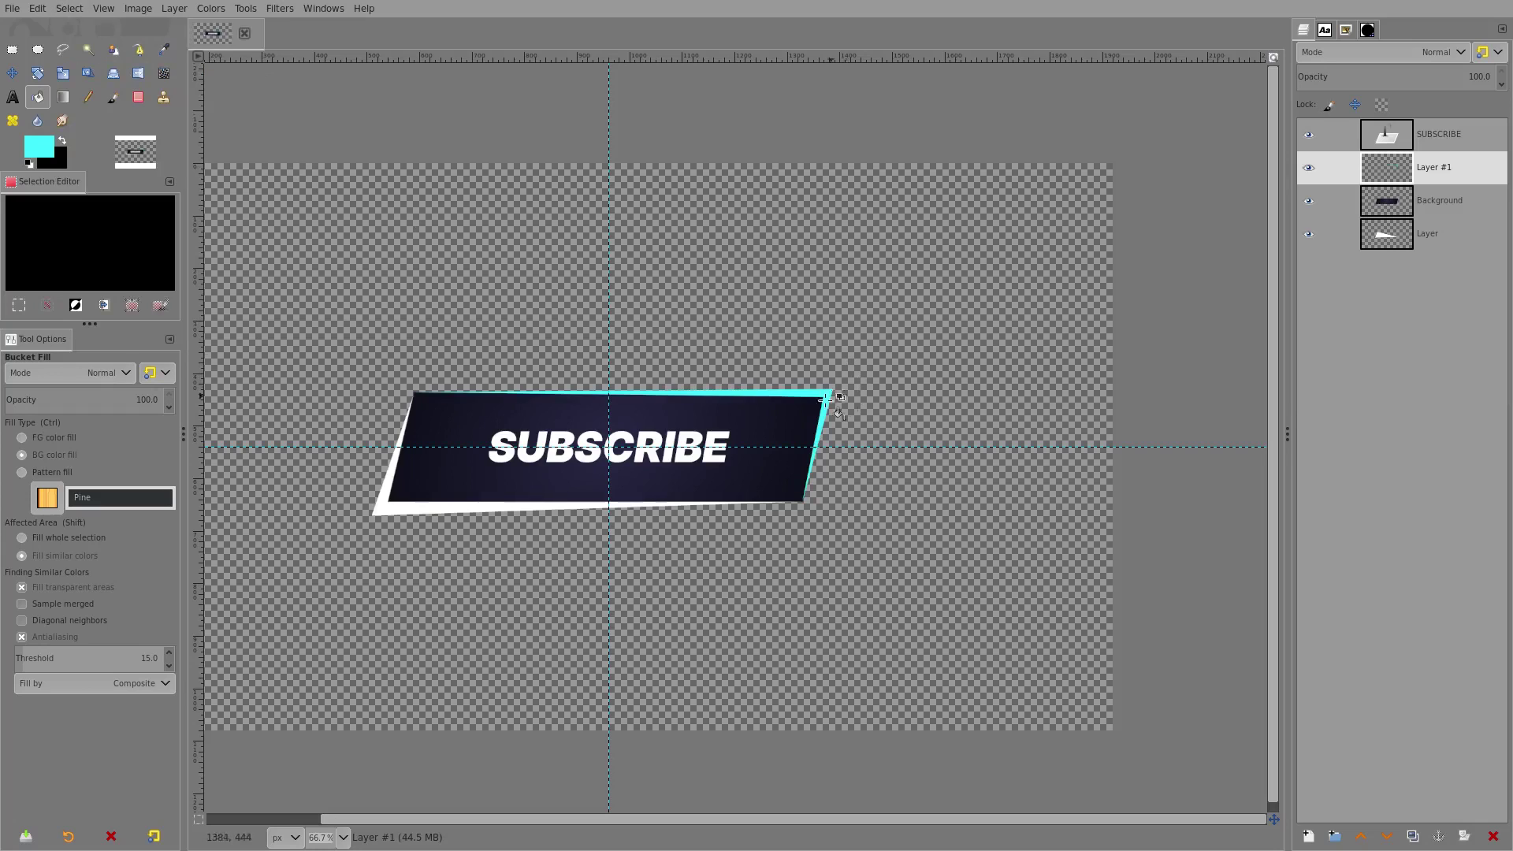
Open the Gaussian Blur filter for the cyan accent's layer
scroll(792, 413, up, 1)
drag(465, 395, 635, 365)
scroll(843, 478, left, 1)
scroll(830, 466, down, 1)
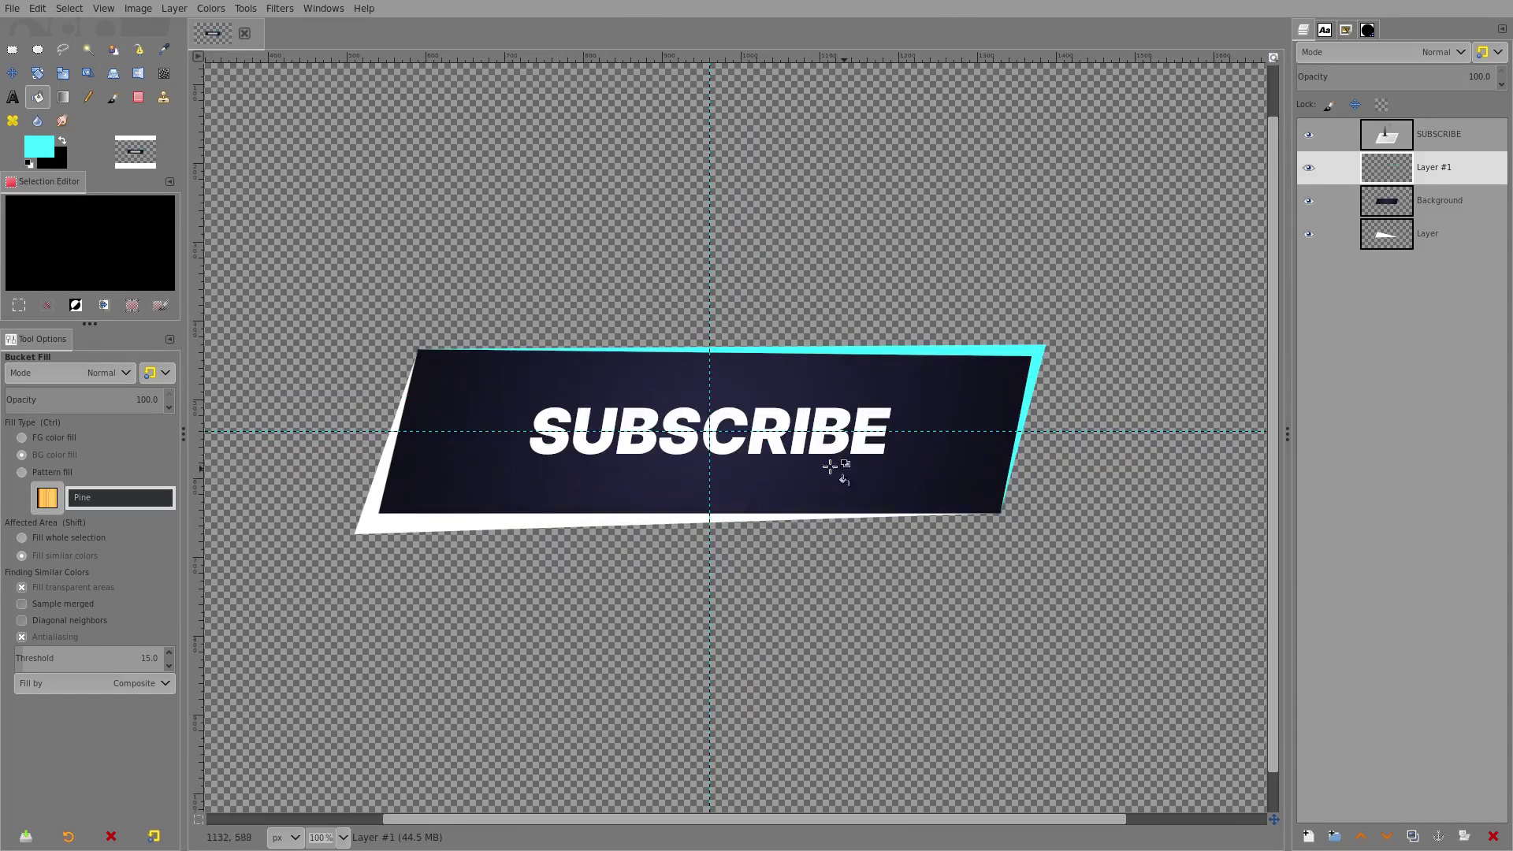
scroll(969, 375, up, 2)
drag(1080, 362, 802, 382)
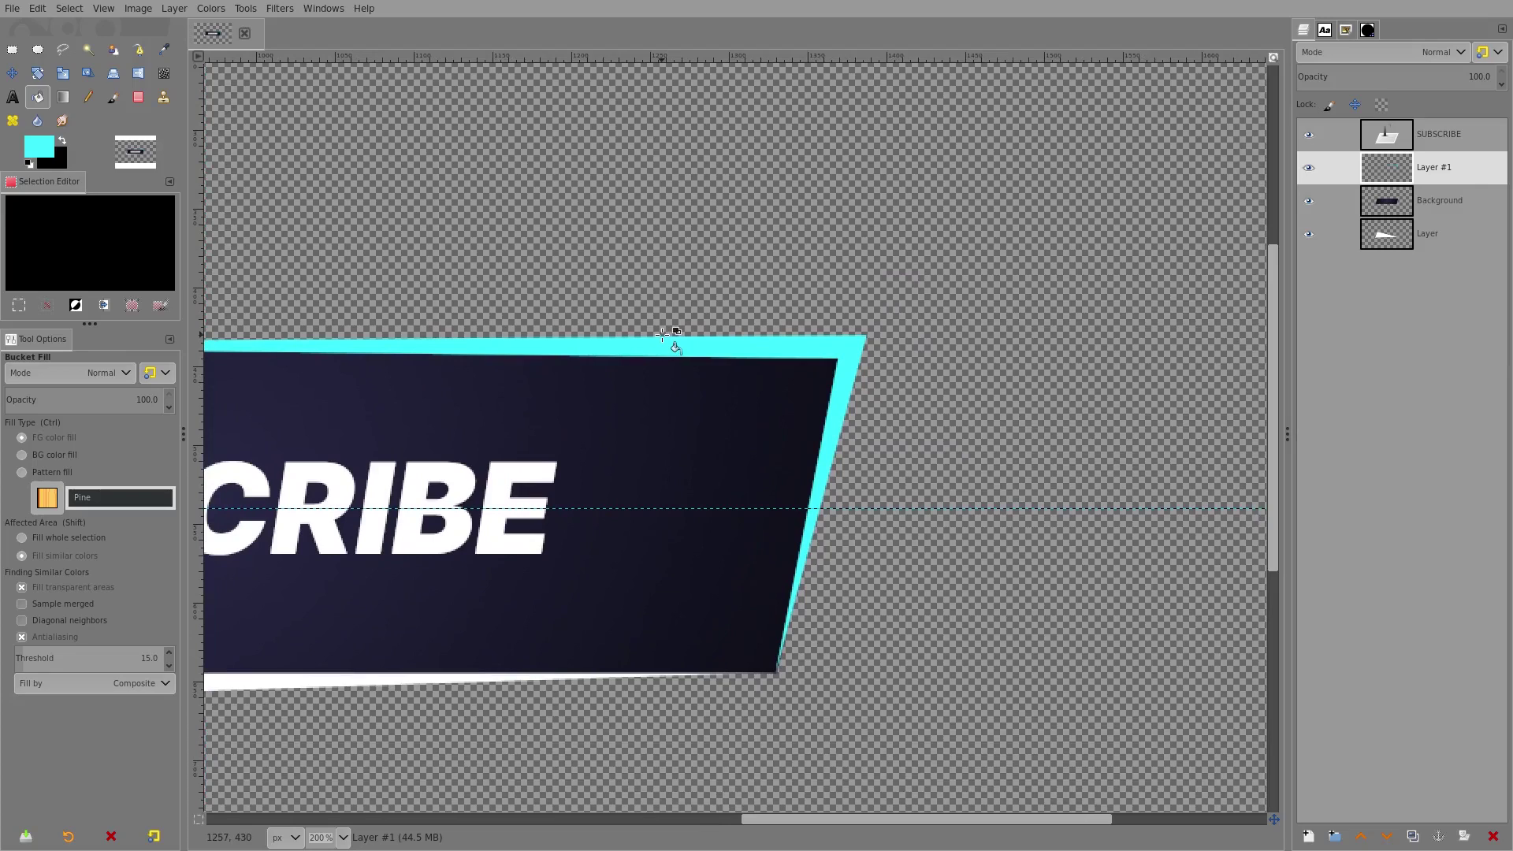
click(280, 9)
mouse_move(301, 107)
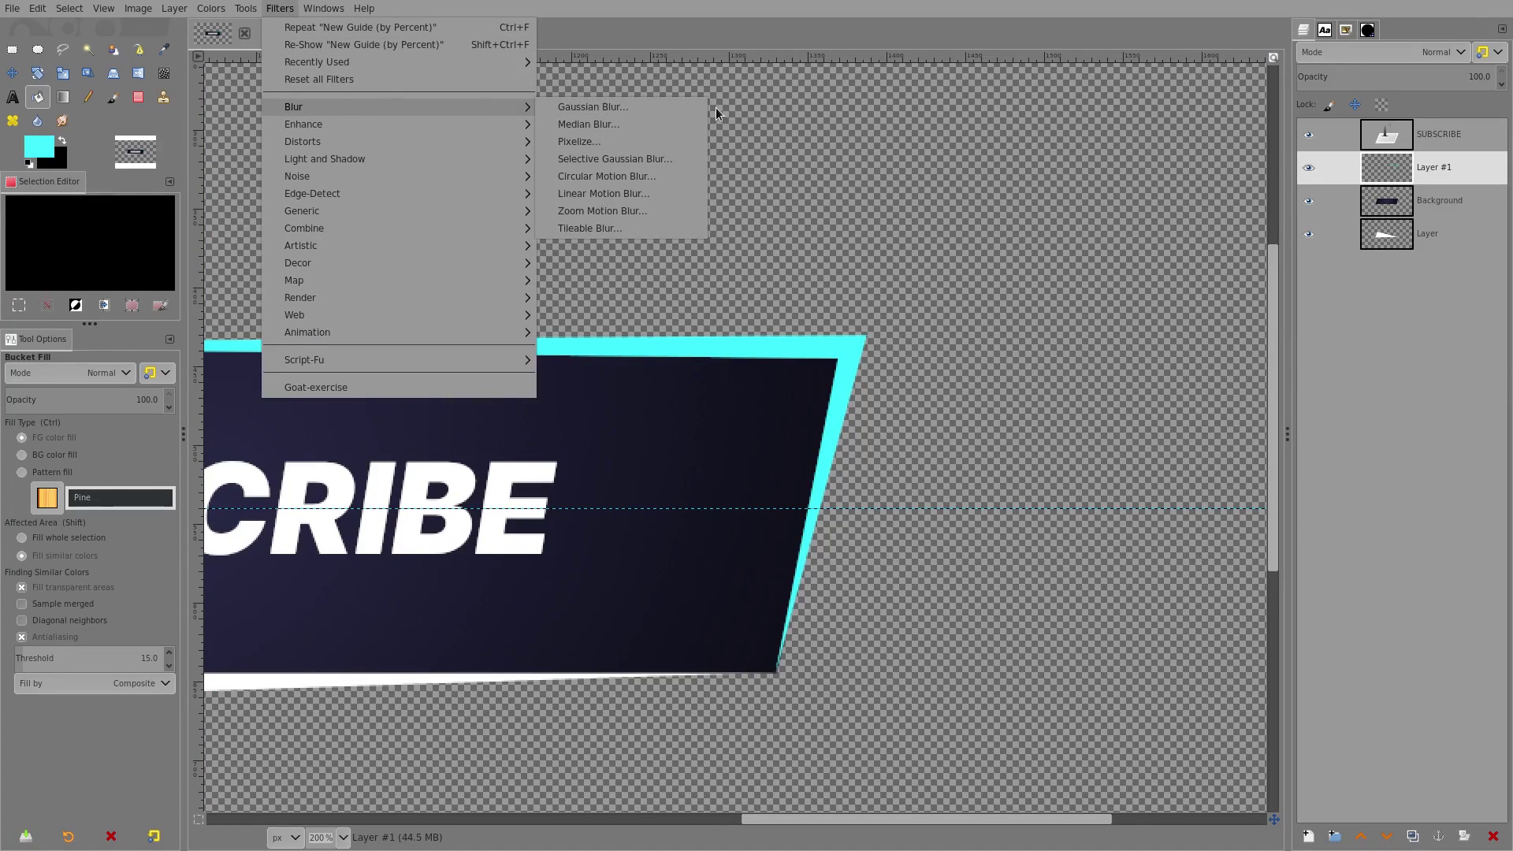
click(593, 106)
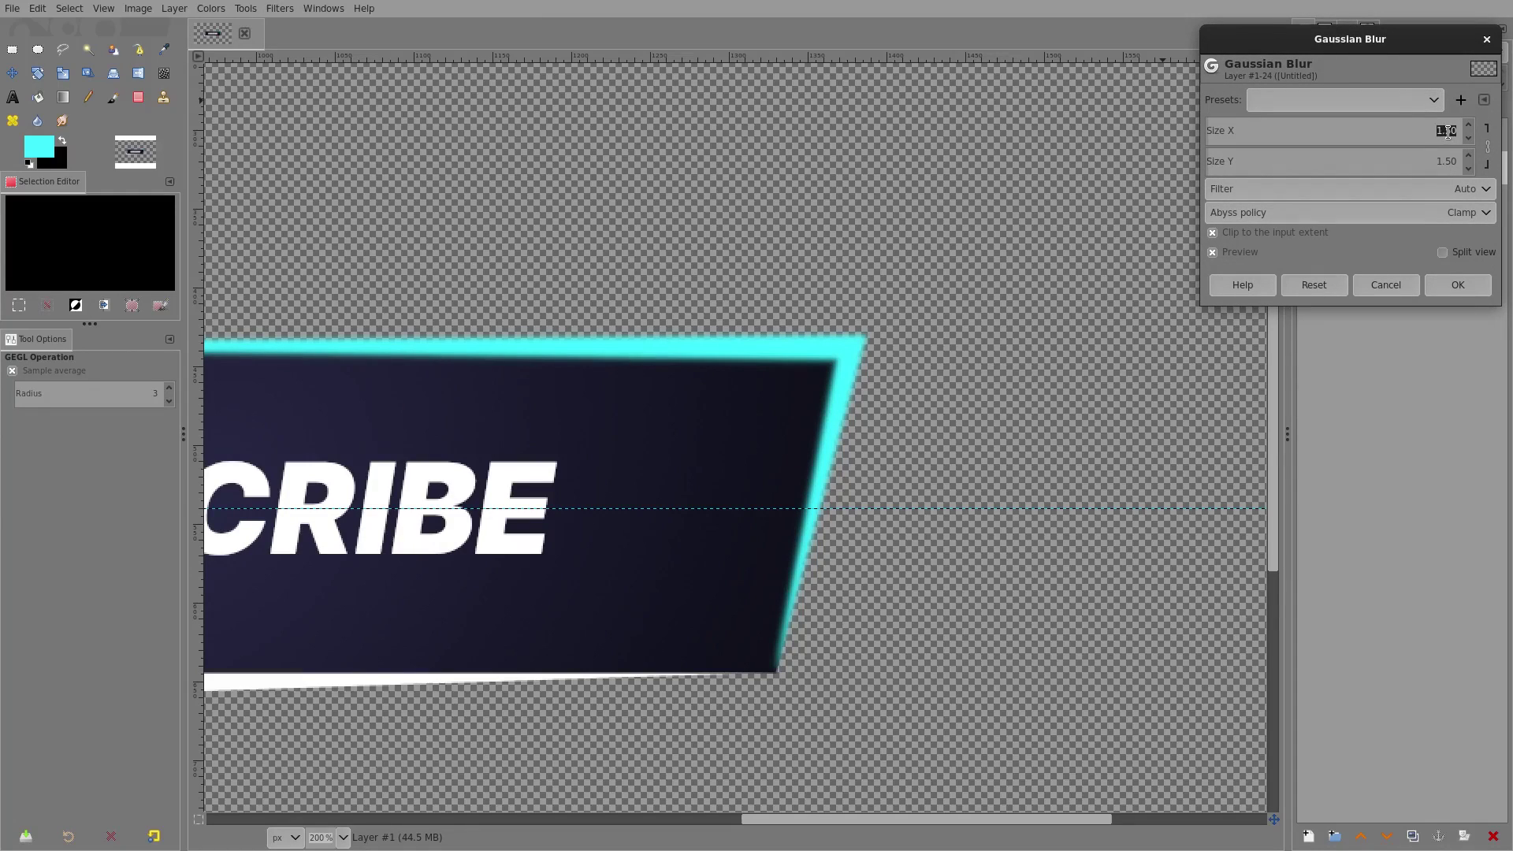
Try Gaussian Blur sizes of 5 and 6 on the cyan accent
text(5)
key(Return)
scroll(629, 450, down, 5)
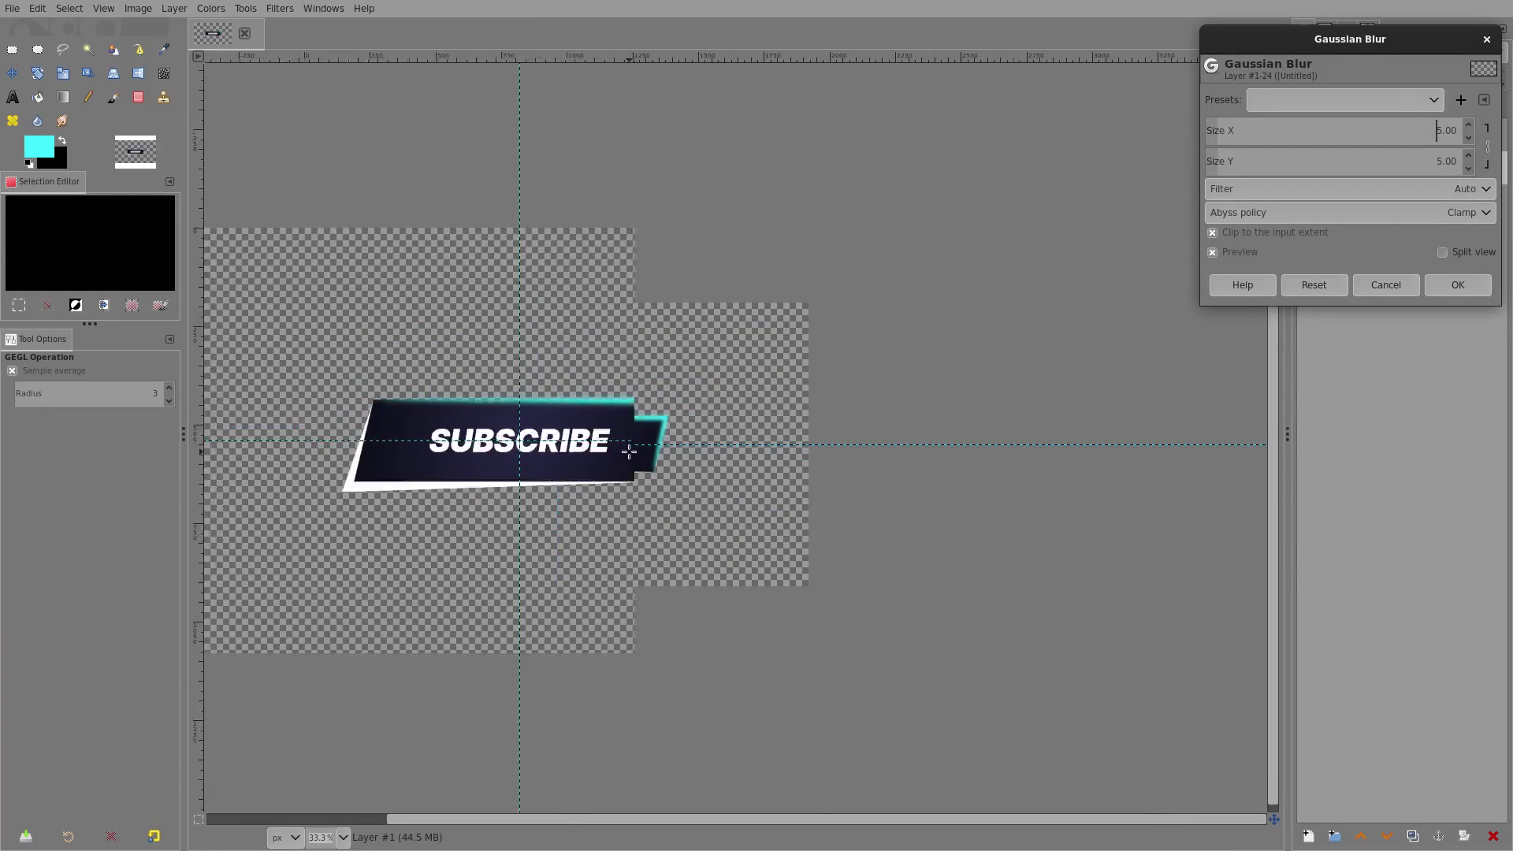
scroll(628, 451, up, 5)
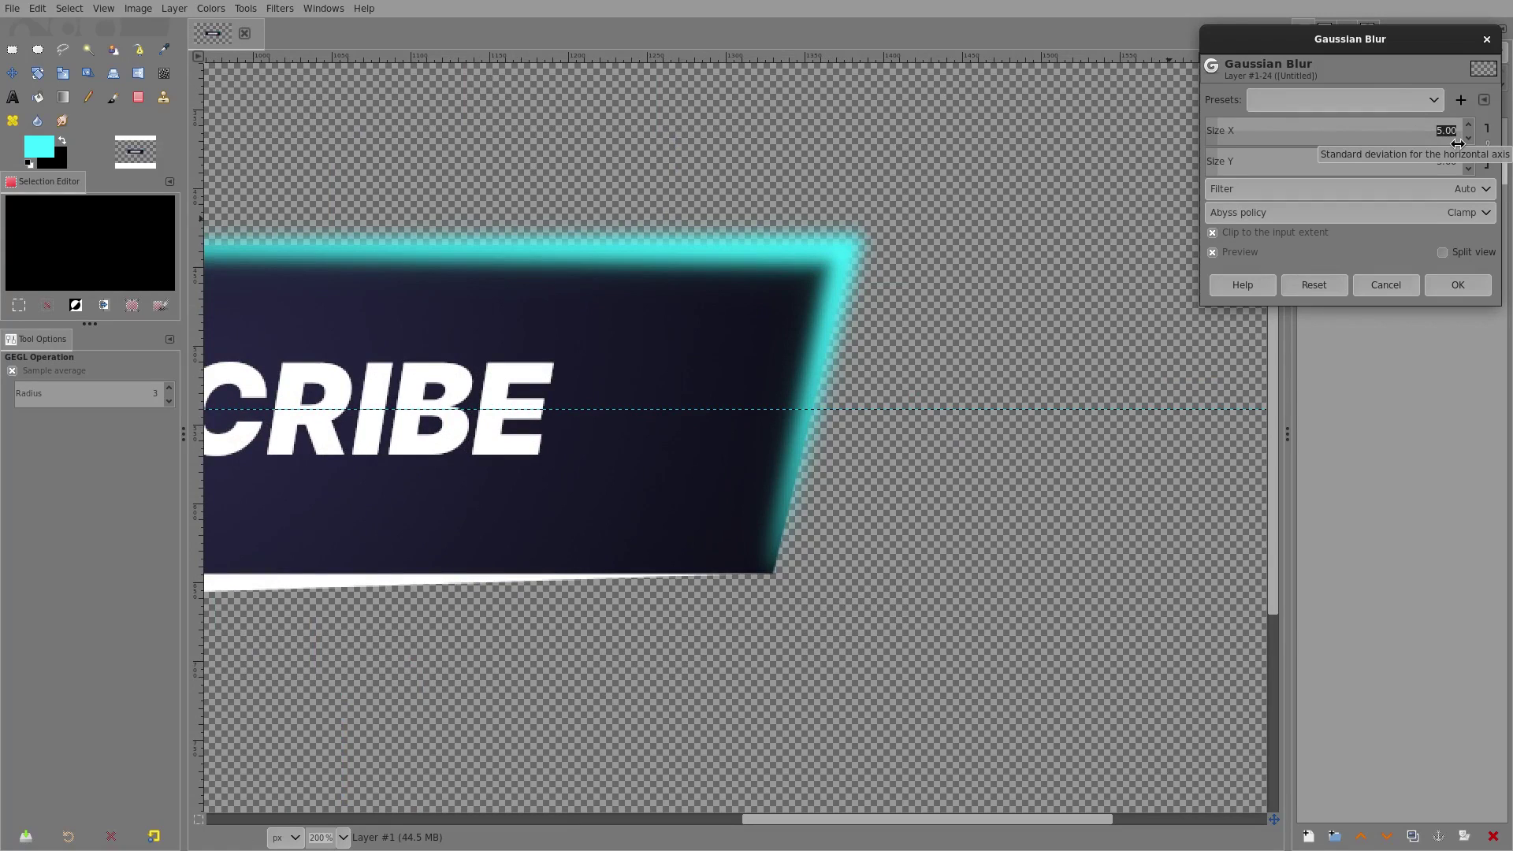
text(6)
key(Return)
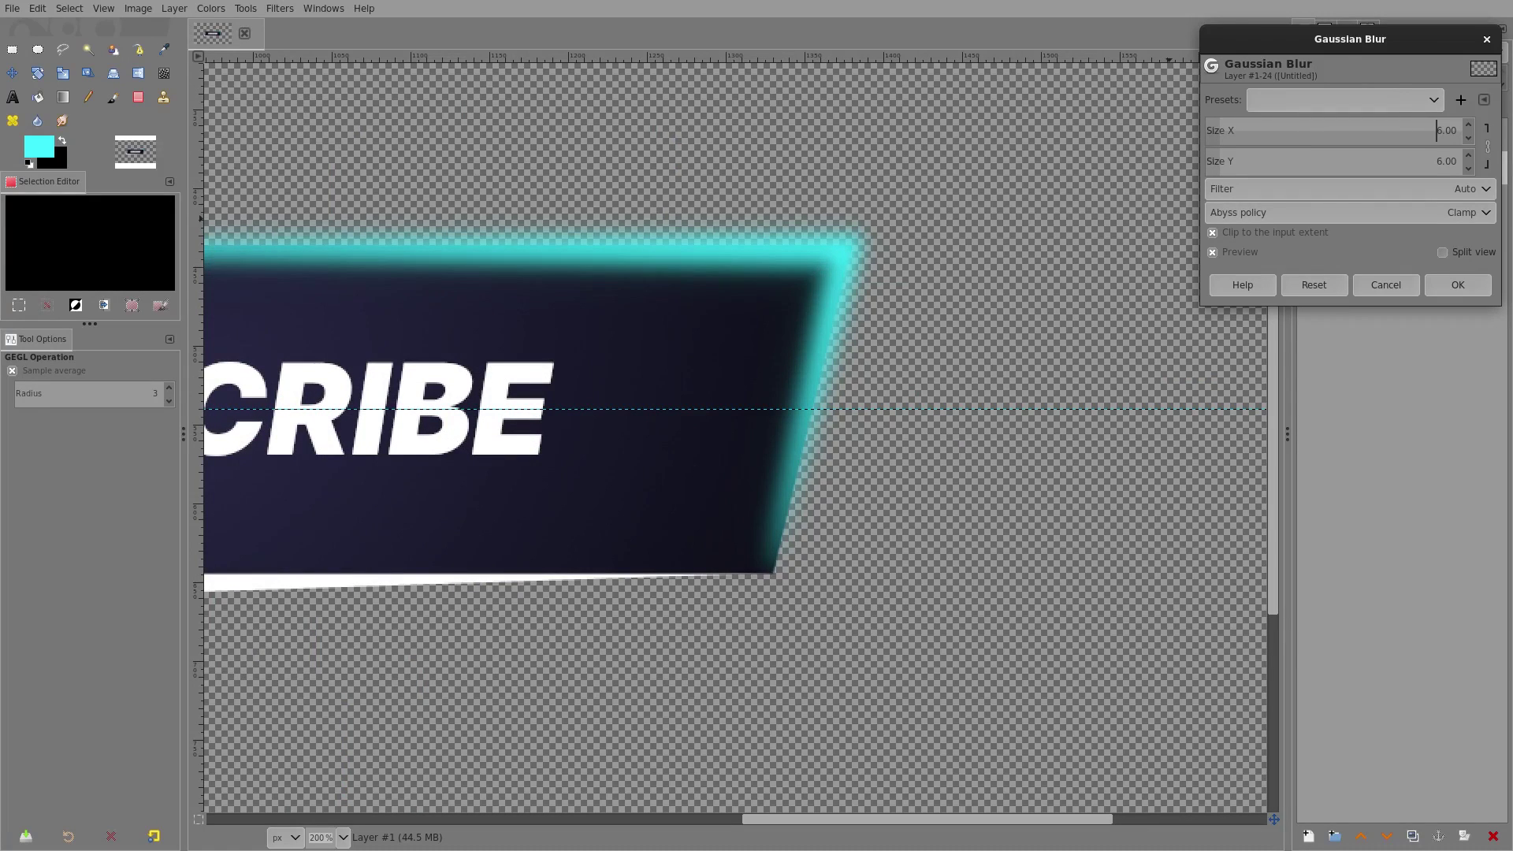
scroll(773, 434, down, 5)
scroll(773, 434, up, 4)
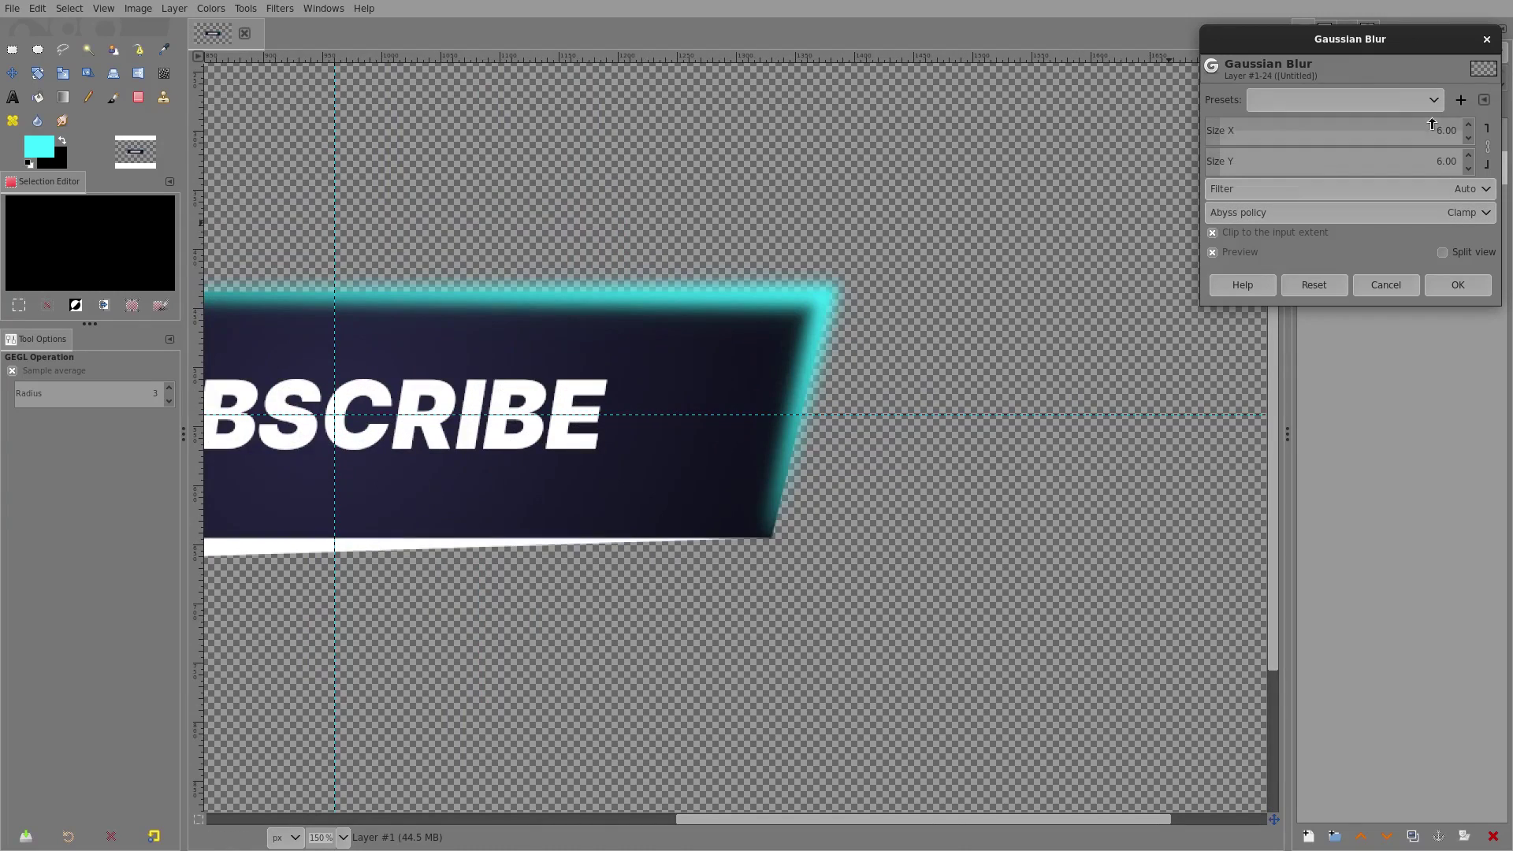
Set the cyan accent's Gaussian Blur size to 10 both horizontally and vertically
text(10)
key(Return)
scroll(848, 367, down, 4)
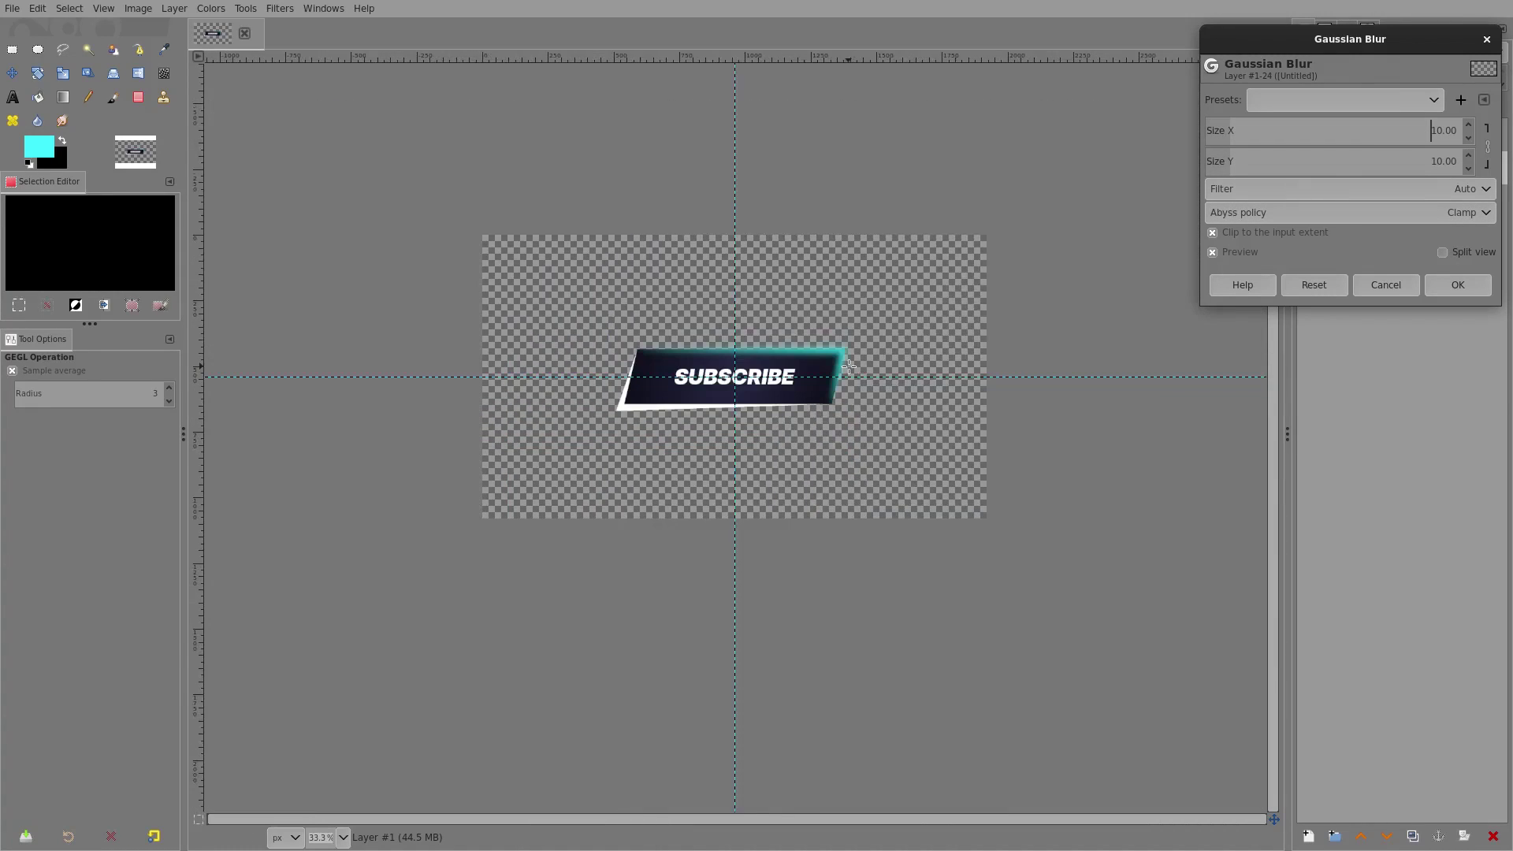
scroll(848, 366, up, 4)
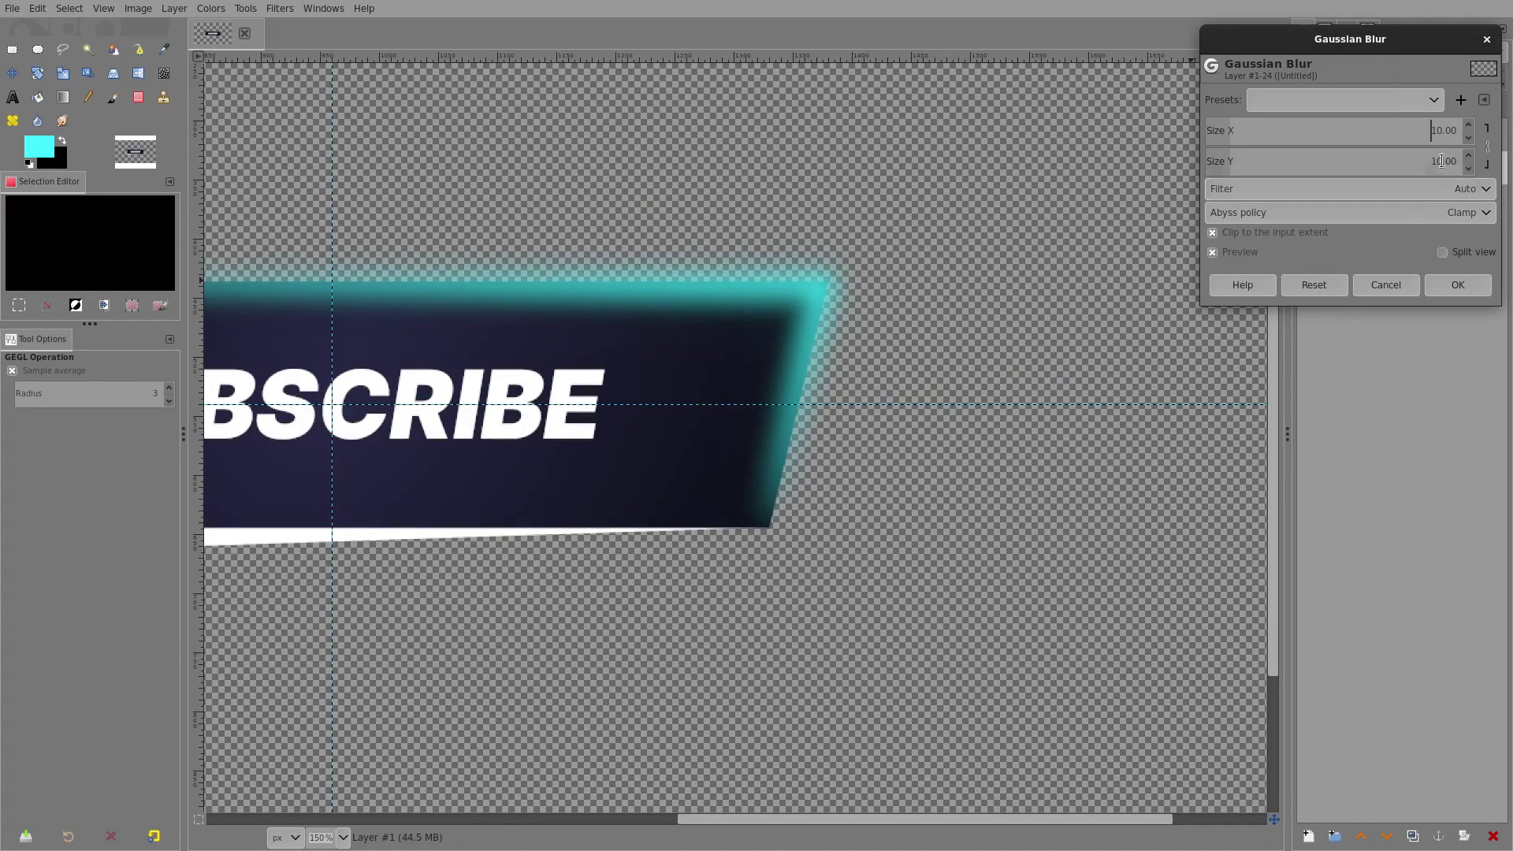